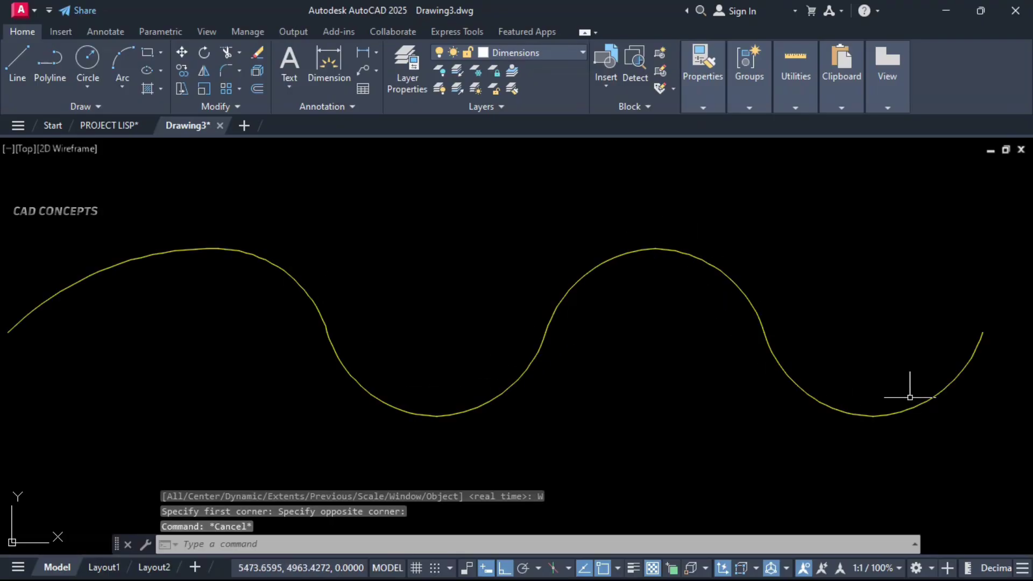
# Dimension the yellow wavy polyline with DIMCURVE, continue type, offset 198.411, reading 198.41
pyautogui.moveTo(893, 307); pyautogui.dragTo(907, 307, button='middle')
pyautogui.write('DIMC')
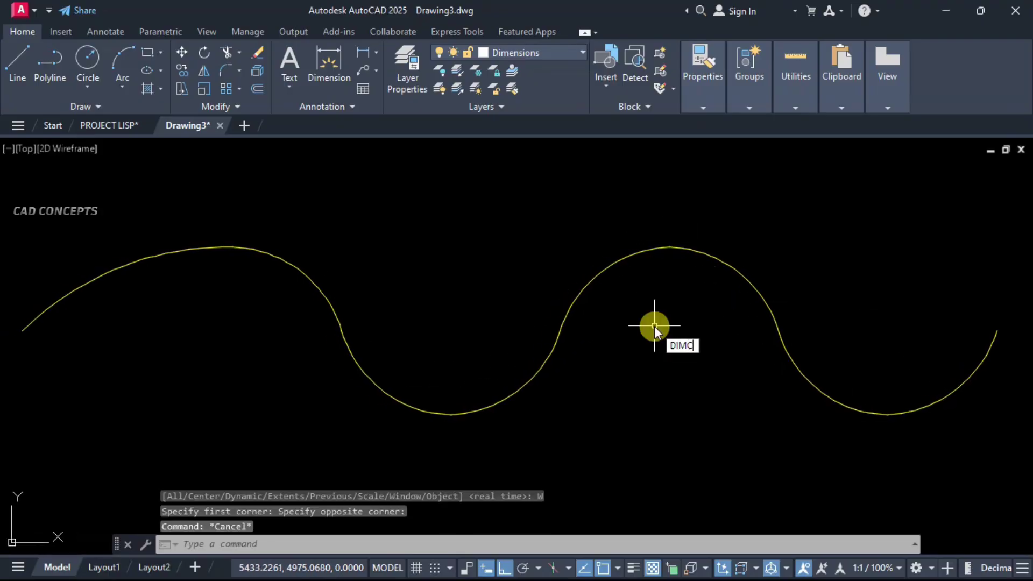
pyautogui.write('URVE')
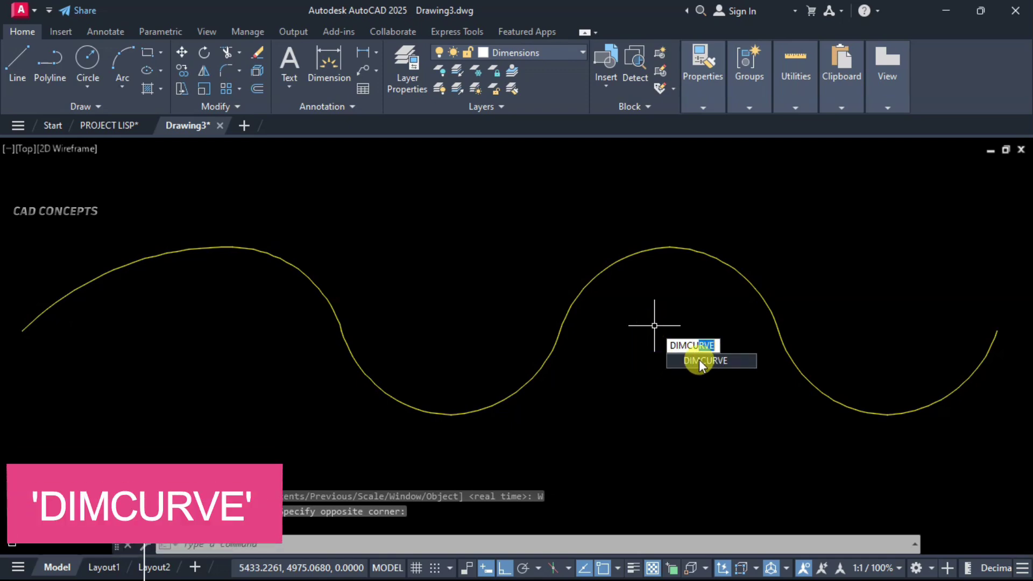
pyautogui.click(699, 360)
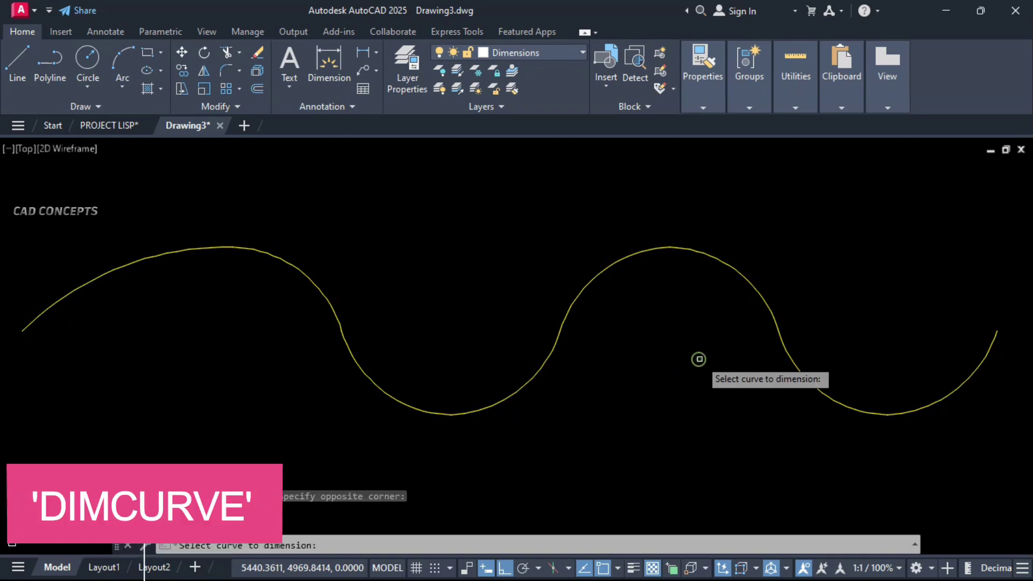
pyautogui.click(577, 296)
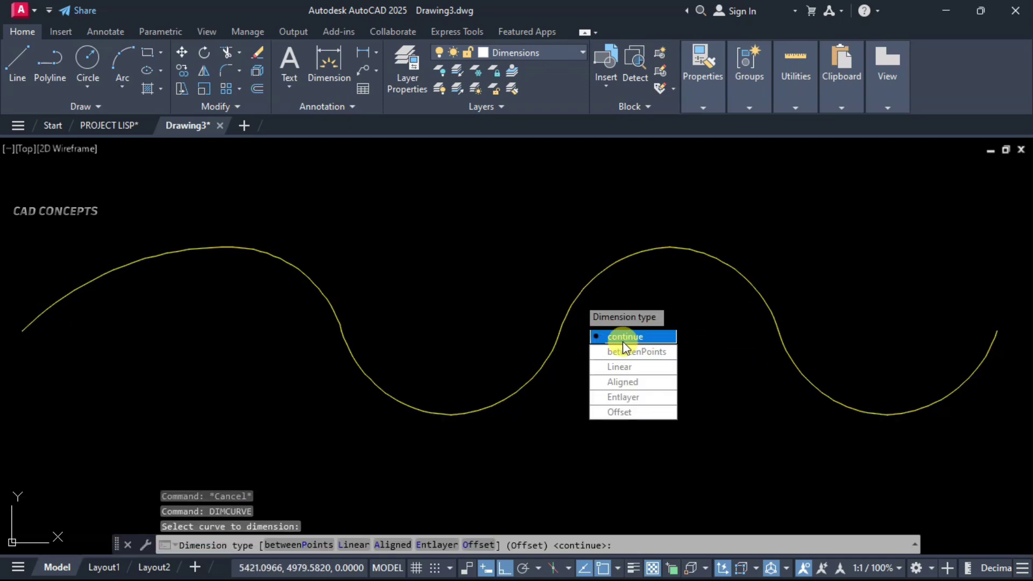
pyautogui.press('Return')
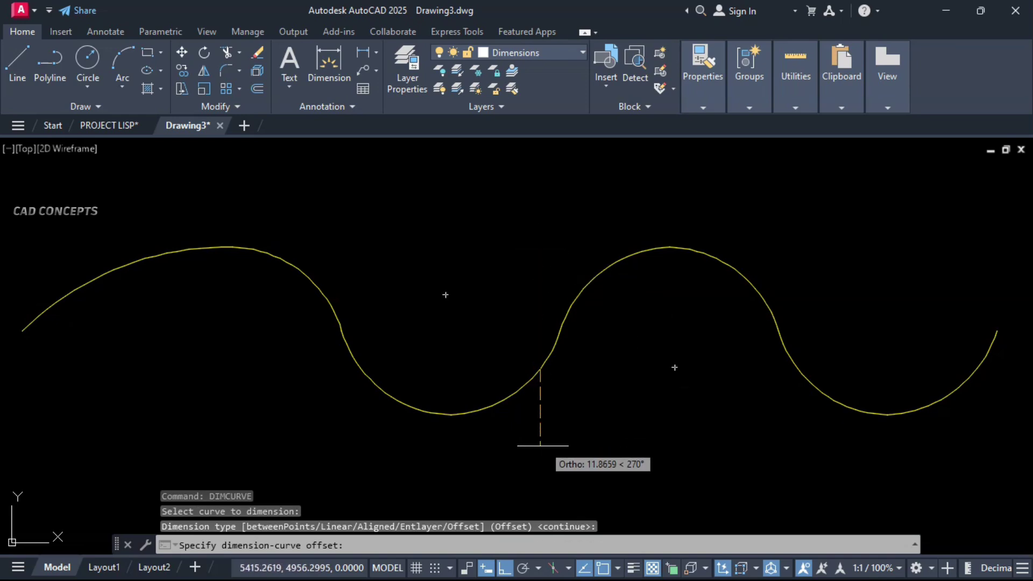
pyautogui.write('198.411')
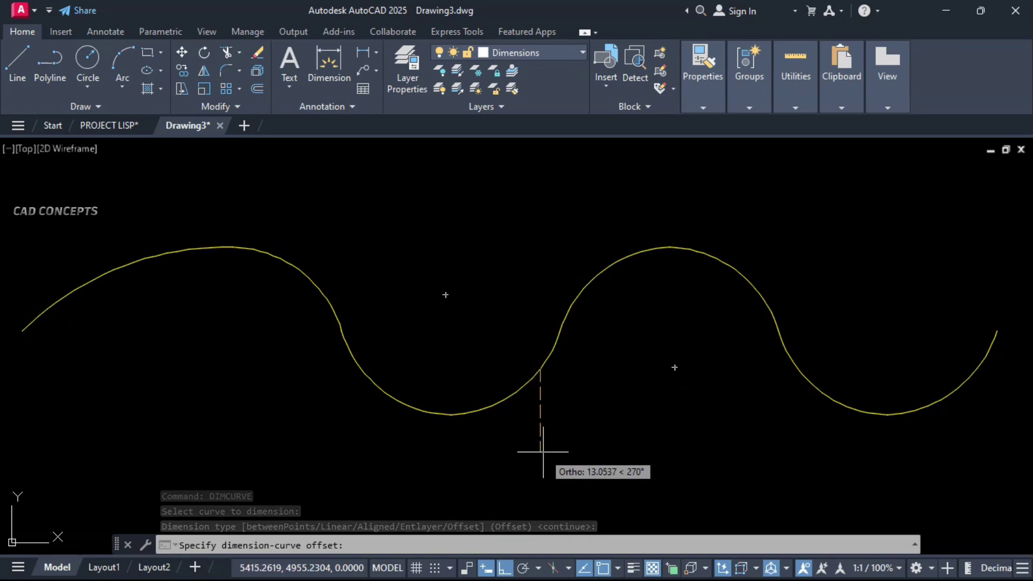
pyautogui.press('Return')
pyautogui.moveTo(527, 420); pyautogui.dragTo(507, 393, button='middle')
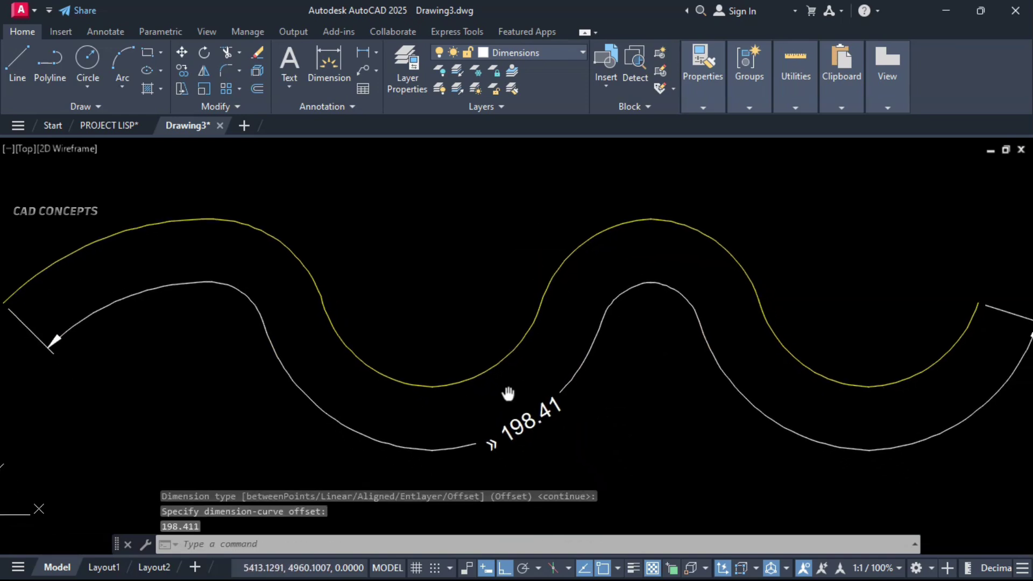
pyautogui.scroll(-2, 508, 393)
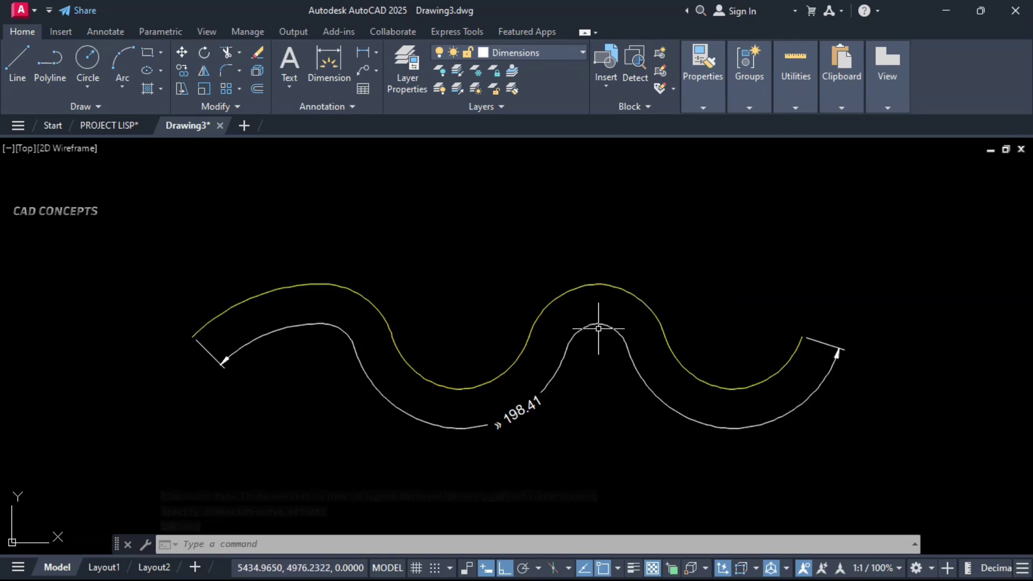
# List the wavy polyline's properties to find its length value
pyautogui.click(772, 378)
pyautogui.write('LIST')
pyautogui.press('Return')
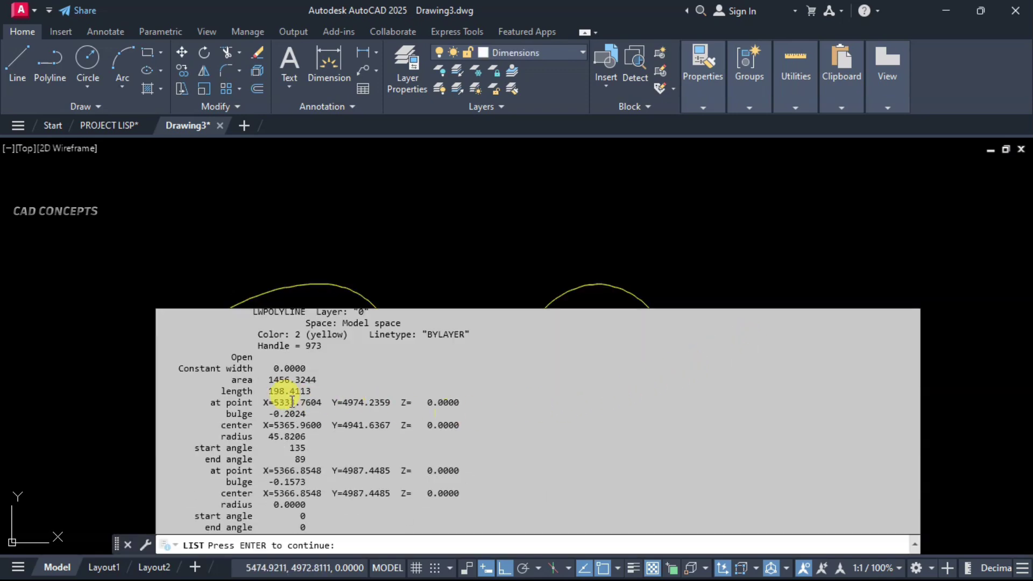
pyautogui.press('Return')
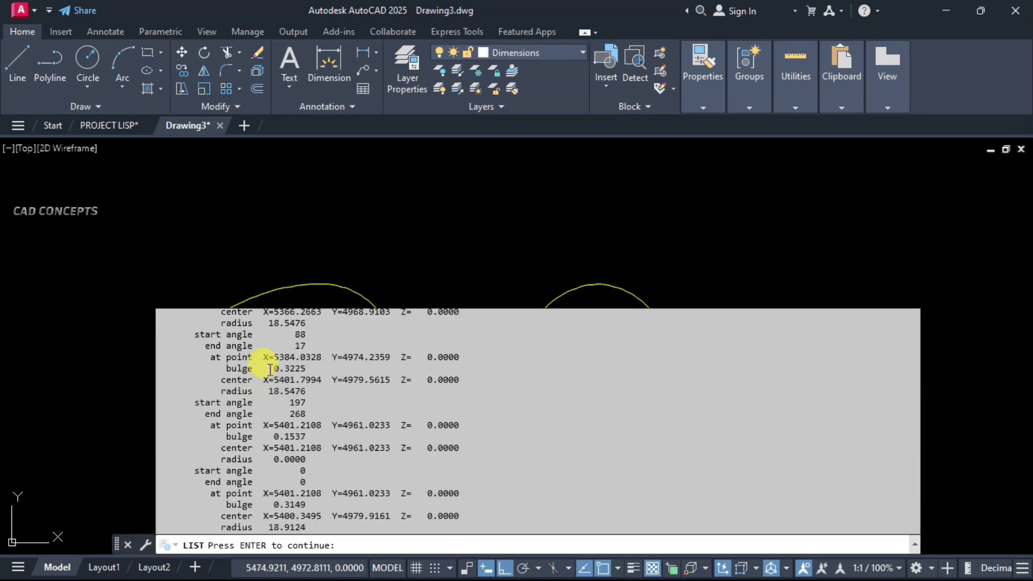
pyautogui.scroll(5, 269, 393)
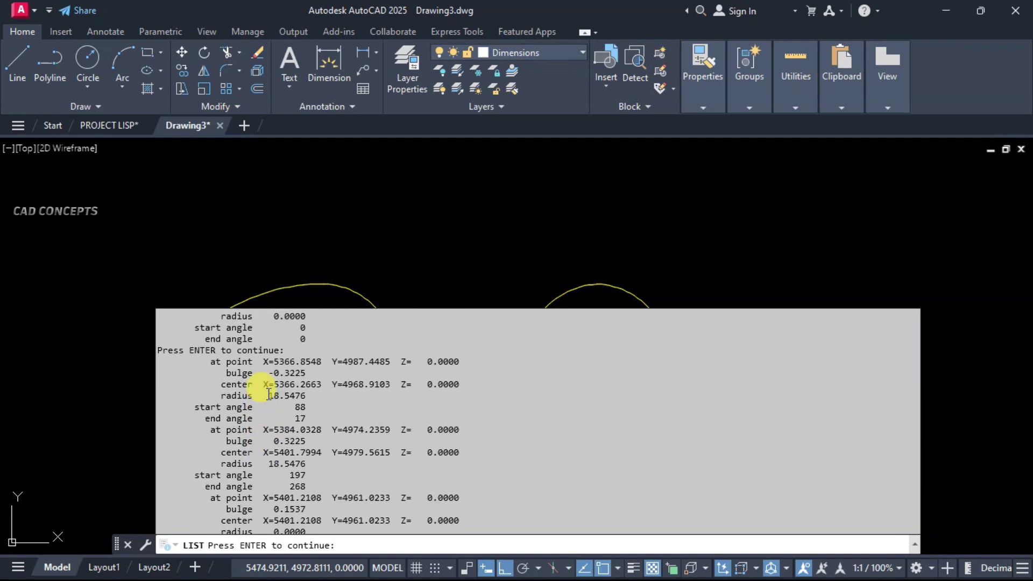
pyautogui.scroll(6, 268, 394)
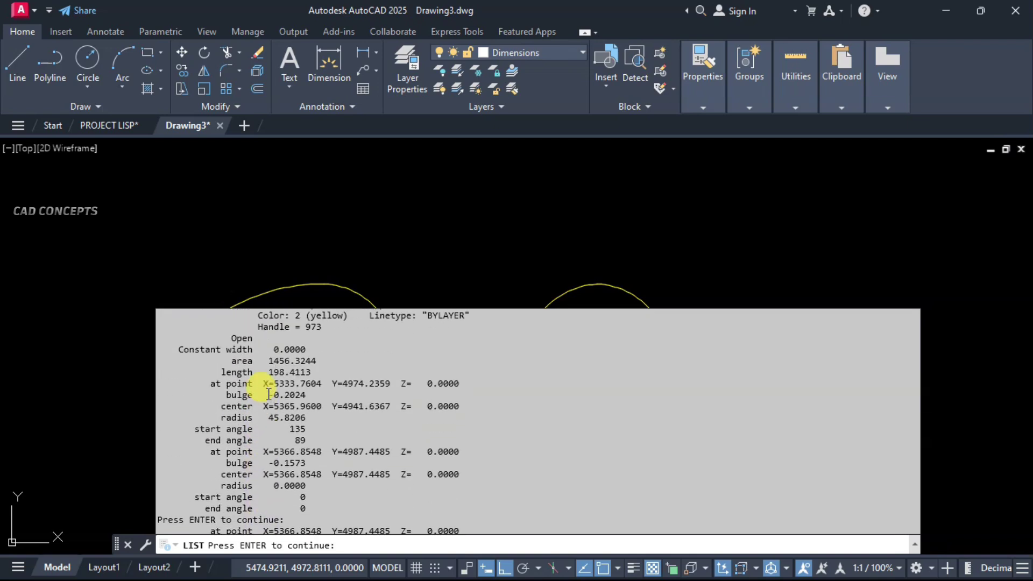
# Copy the 'length 198.4113' line and paste it as a note below the dimension
pyautogui.moveTo(222, 396); pyautogui.dragTo(328, 396)
pyautogui.hotkey('ctrl', 'c')
pyautogui.press('Escape')
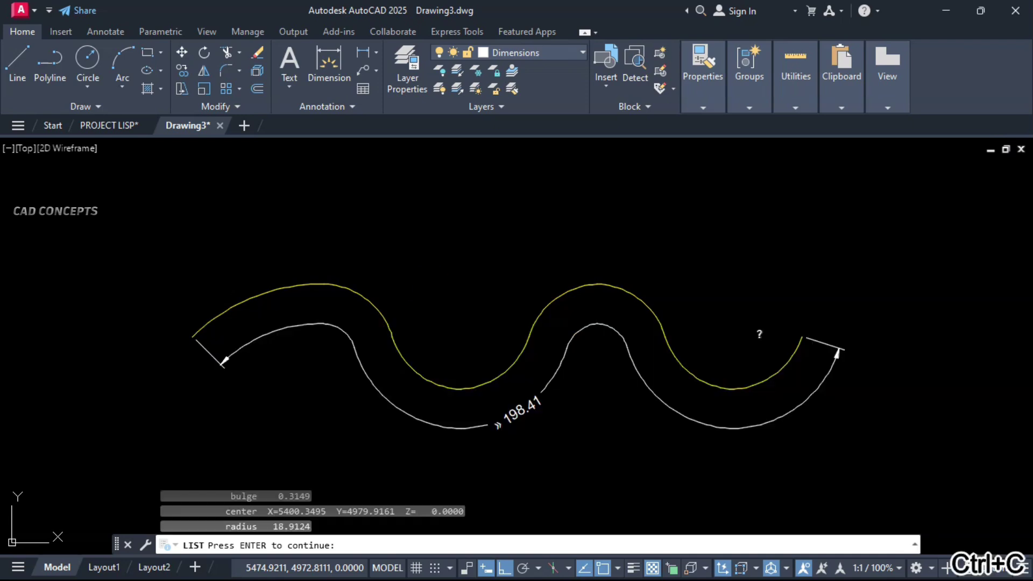
pyautogui.hotkey('ctrl', 'v')
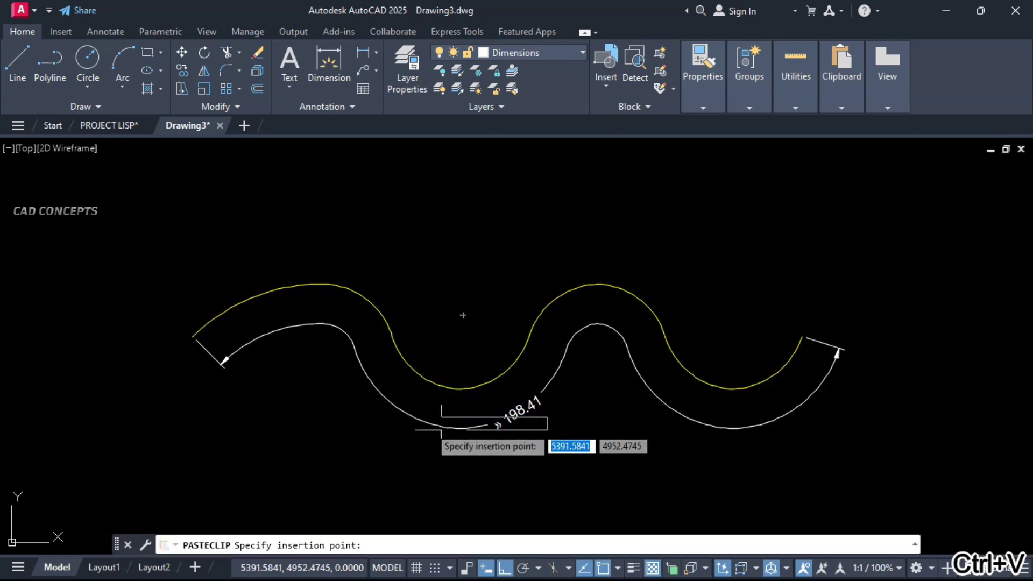
pyautogui.press('Escape')
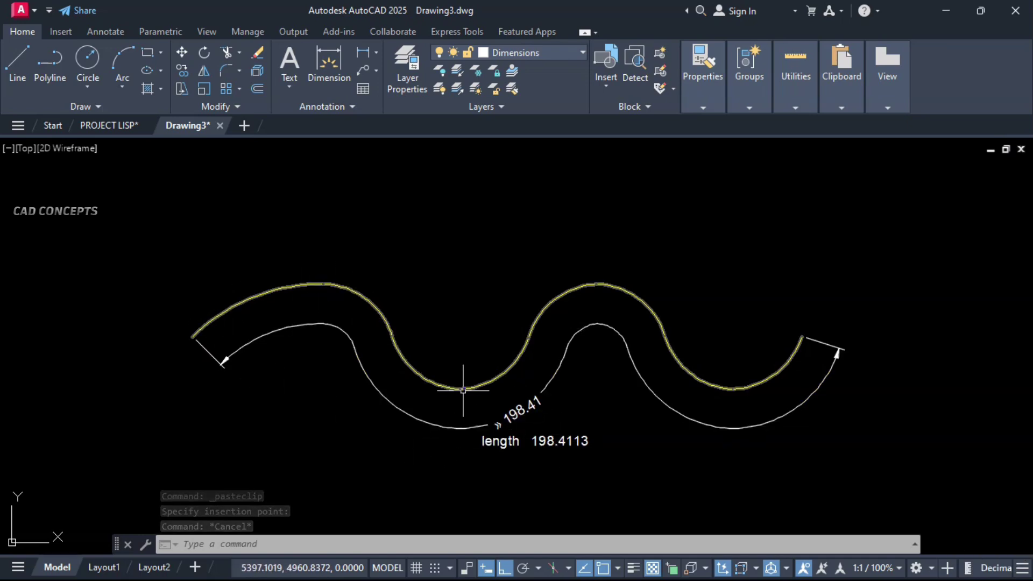
# Erase the old curve dimension and its length note
pyautogui.click(649, 377)
pyautogui.click(522, 461)
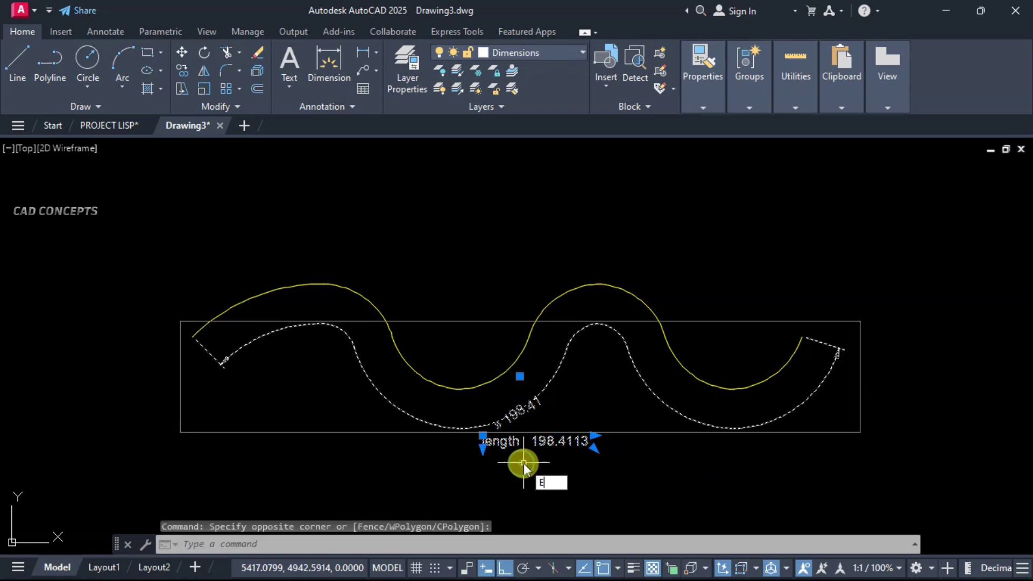
pyautogui.write('E')
pyautogui.press('Return')
# Redo the DIMCURVE continue dimension, placed along the curve's upper side
pyautogui.write('DIMCONT')
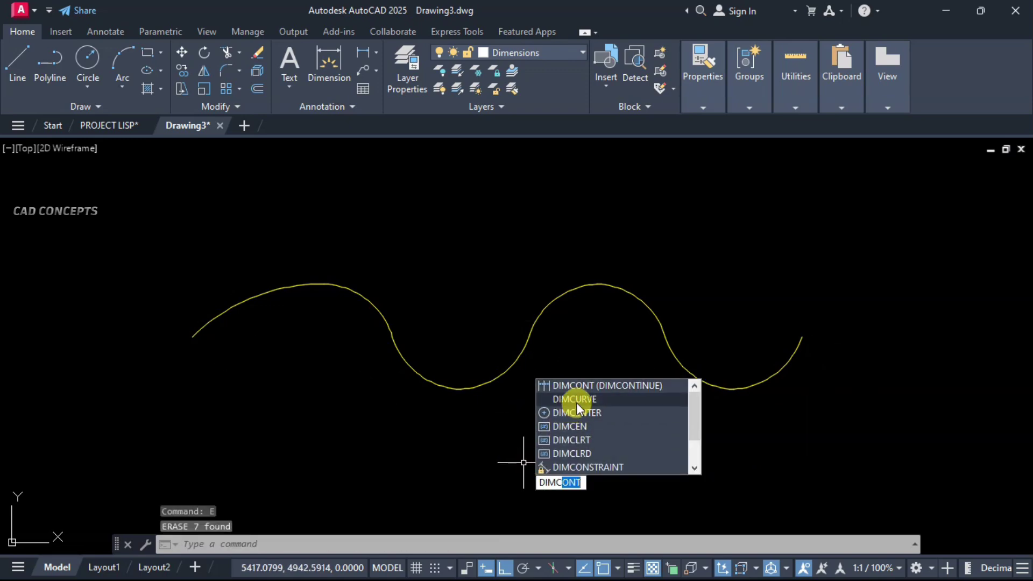
pyautogui.click(576, 399)
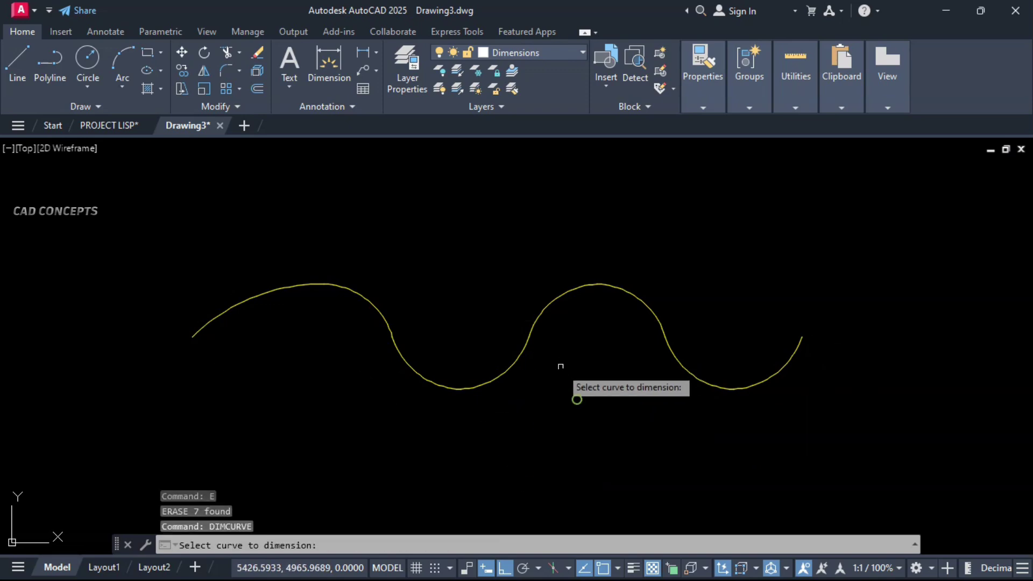
pyautogui.click(540, 314)
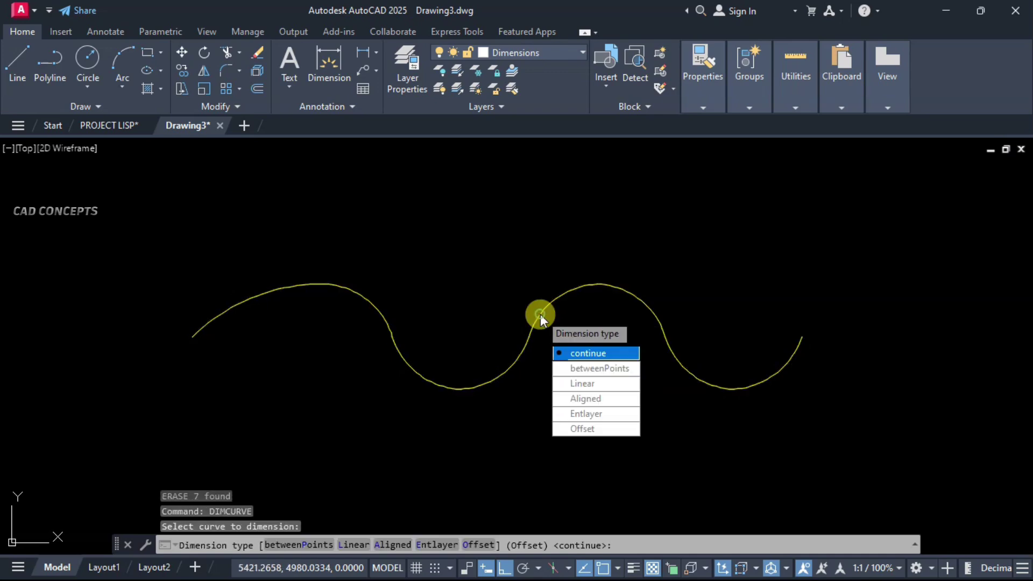
pyautogui.click(586, 353)
pyautogui.click(515, 277)
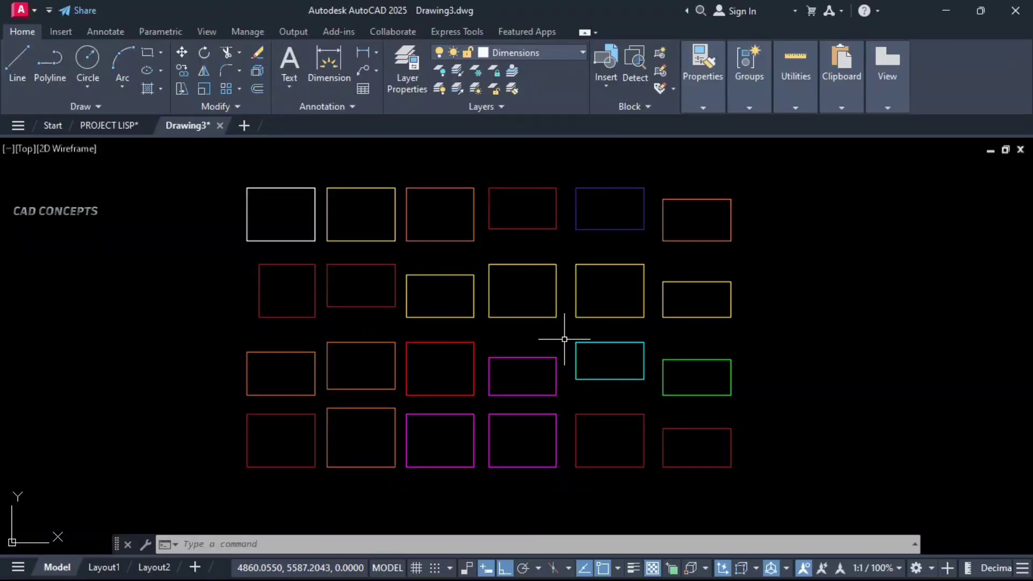
# Run RECDIMS on all the rectangles and place the RECTANGLES table beside them
pyautogui.write('RECDIMS')
pyautogui.click(606, 366)
pyautogui.click(681, 215)
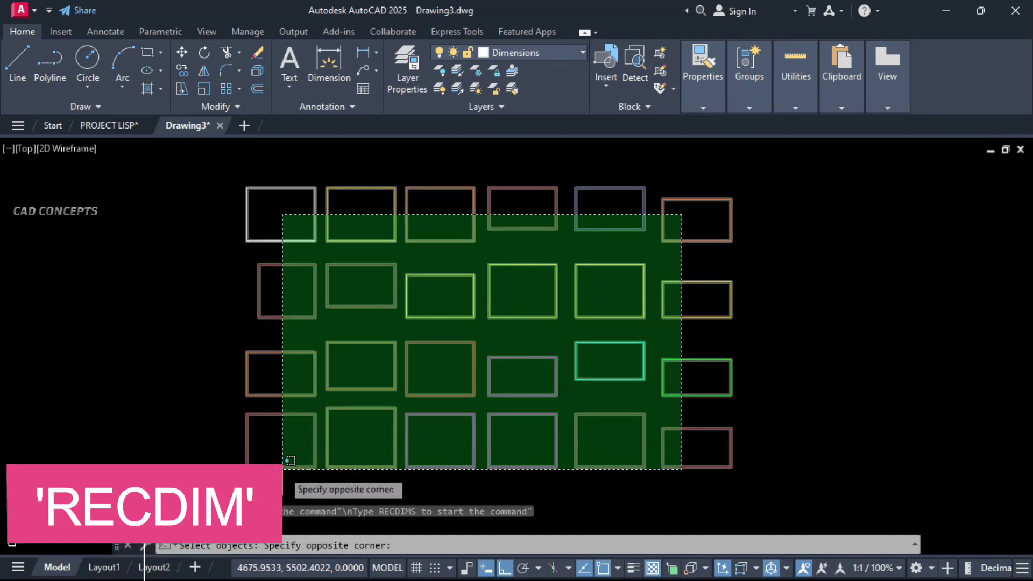
pyautogui.click(277, 496)
pyautogui.moveTo(565, 335); pyautogui.dragTo(433, 339, button='middle')
pyautogui.press('Return')
pyautogui.scroll(4, 627, 201)
pyautogui.click(625, 200)
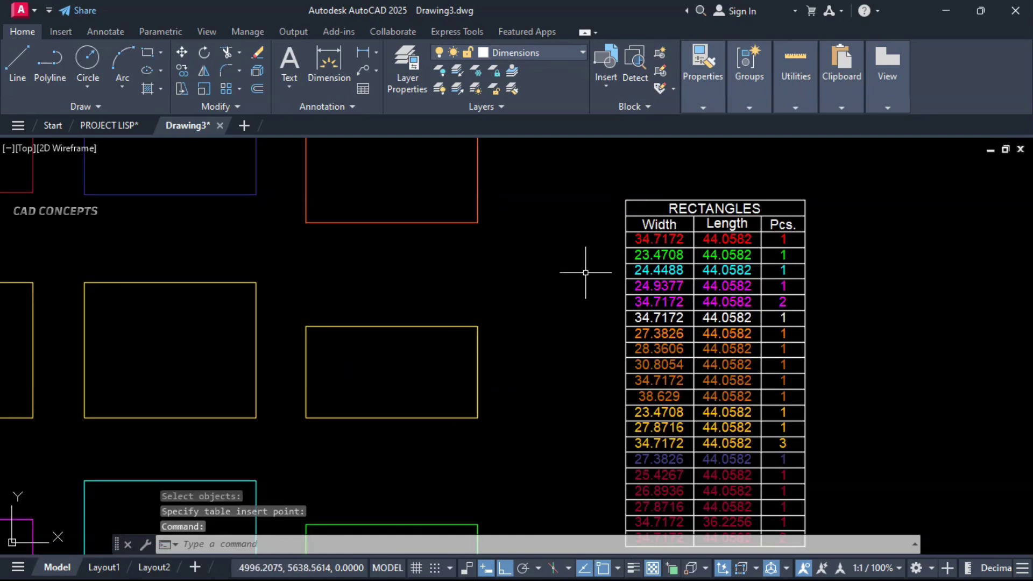
# Inspect the RECTANGLES table and pan to view it alongside the rectangles
pyautogui.moveTo(626, 200); pyautogui.dragTo(624, 157, button='middle')
pyautogui.click(659, 220)
pyautogui.press('Escape')
pyautogui.click(624, 264)
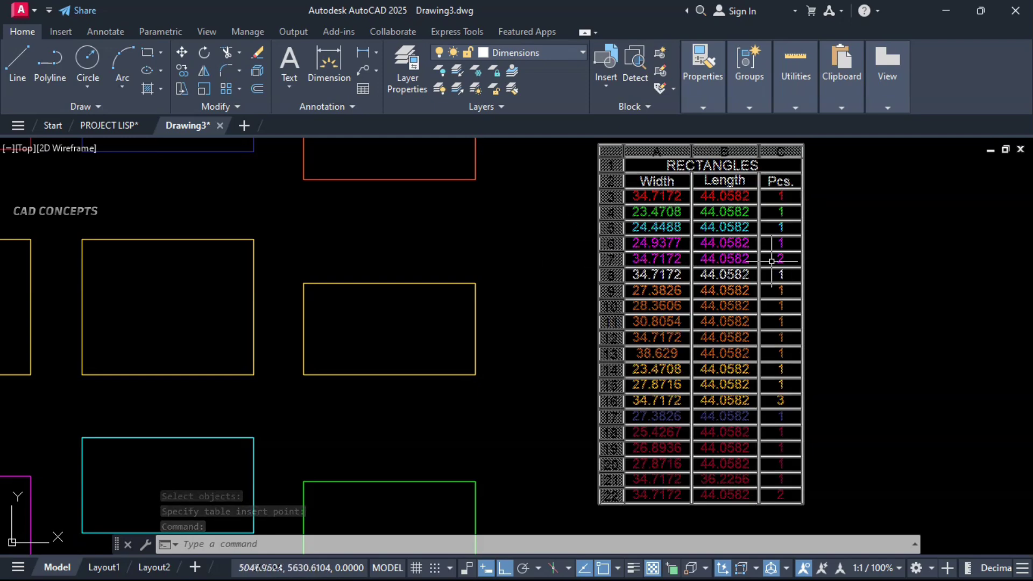
pyautogui.press('Escape')
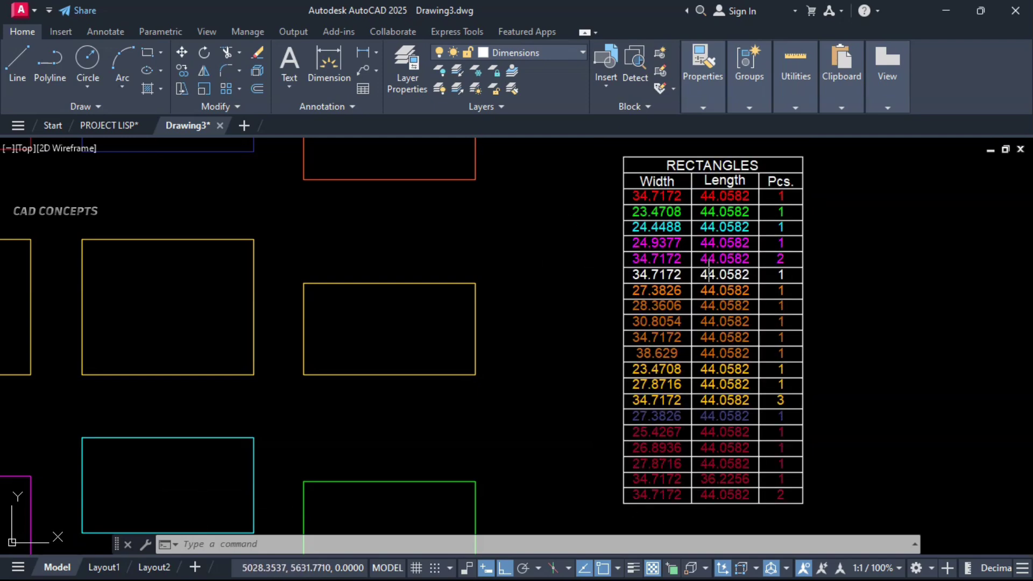
pyautogui.click(708, 232)
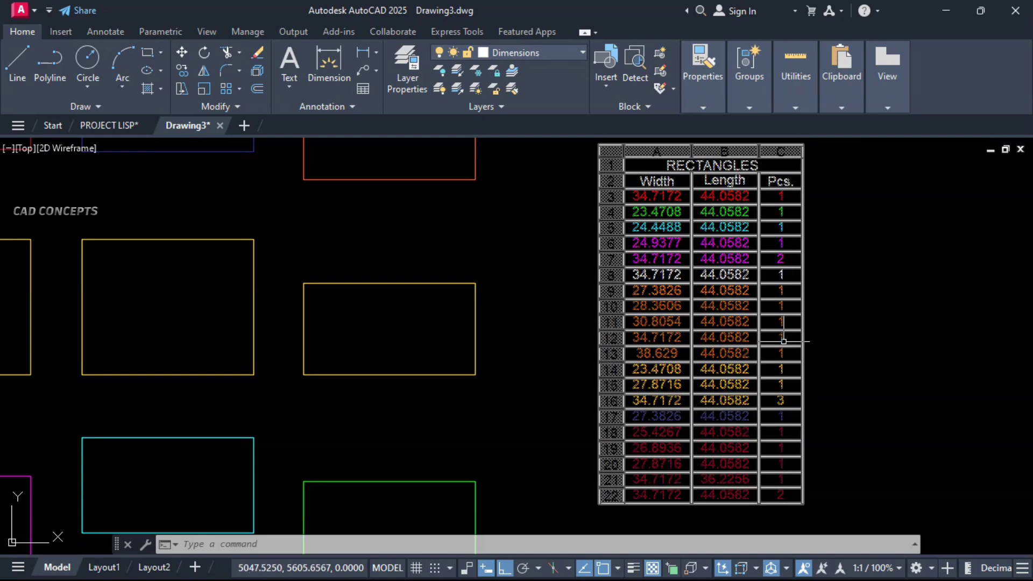
pyautogui.press('Escape')
pyautogui.click(730, 261)
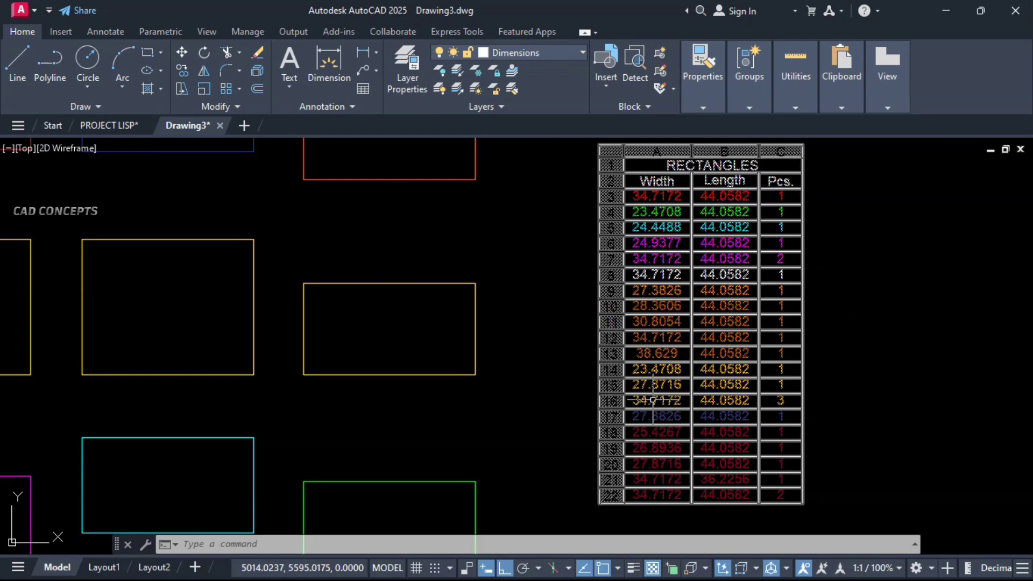
pyautogui.press('Escape')
pyautogui.scroll(3, 795, 392)
pyautogui.scroll(-5, 796, 393)
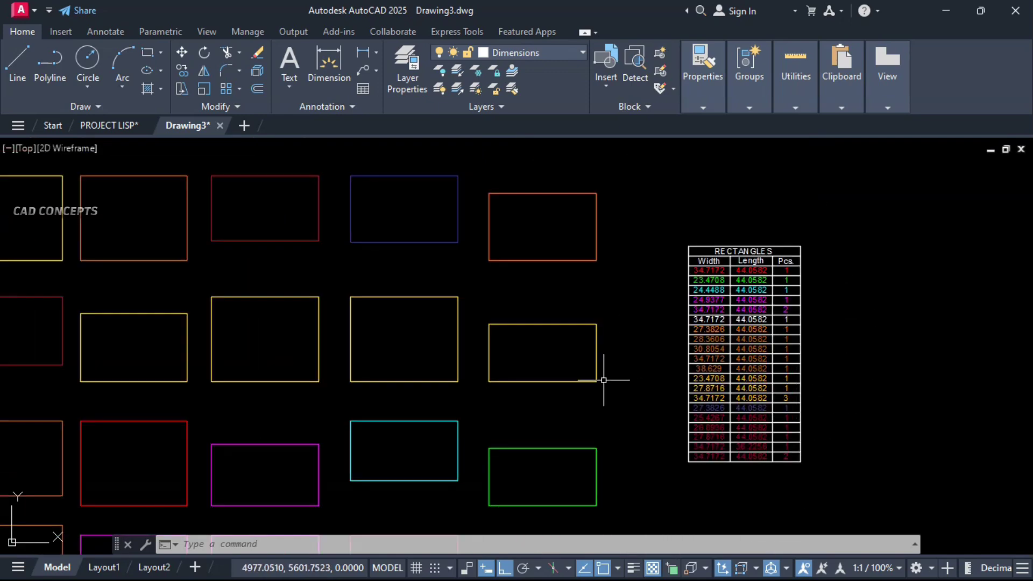
pyautogui.moveTo(604, 379)
pyautogui.mouseDown(button='middle')
pyautogui.moveTo(844, 380)
pyautogui.moveTo(773, 378)
pyautogui.mouseUp(button='middle')
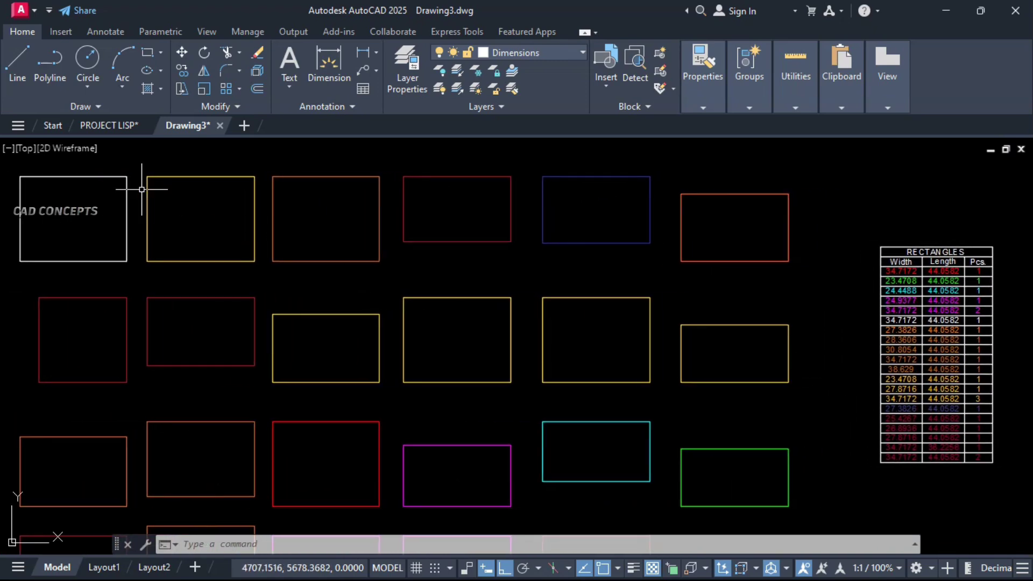
pyautogui.click(17, 164)
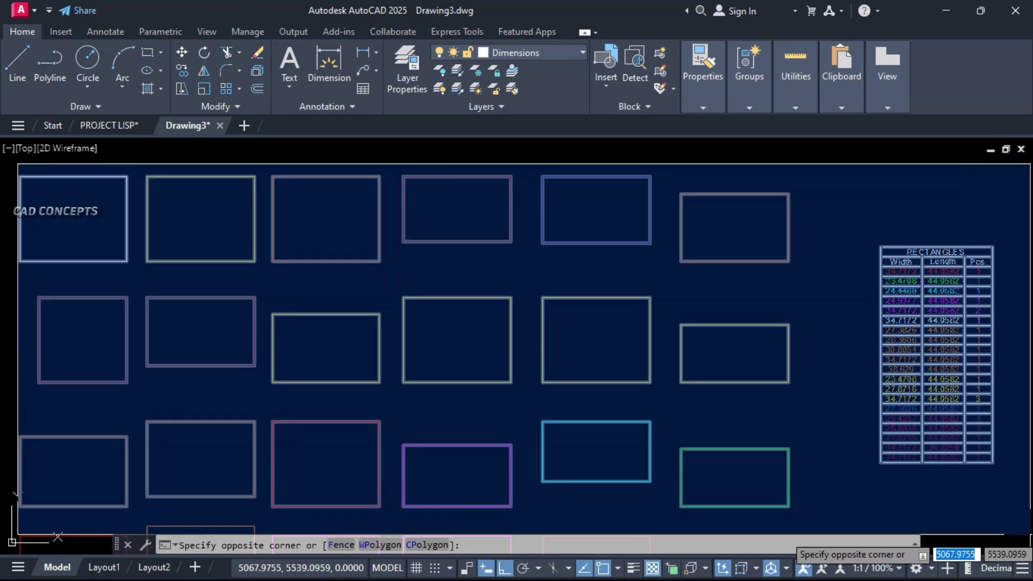
pyautogui.press('Escape')
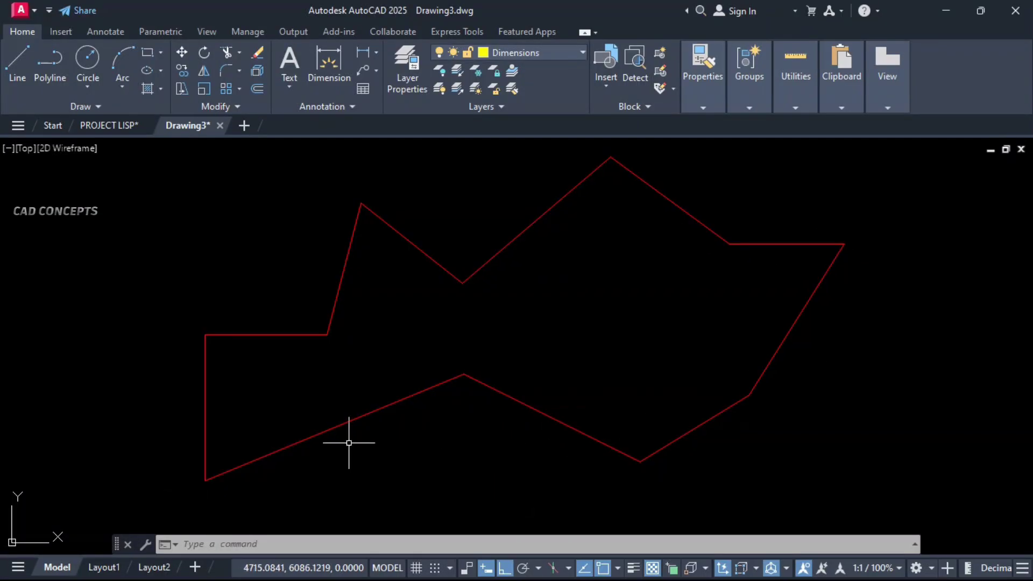
# Copy the red polyline from a base point into two rows of three shapes
pyautogui.scroll(-2, 358, 330)
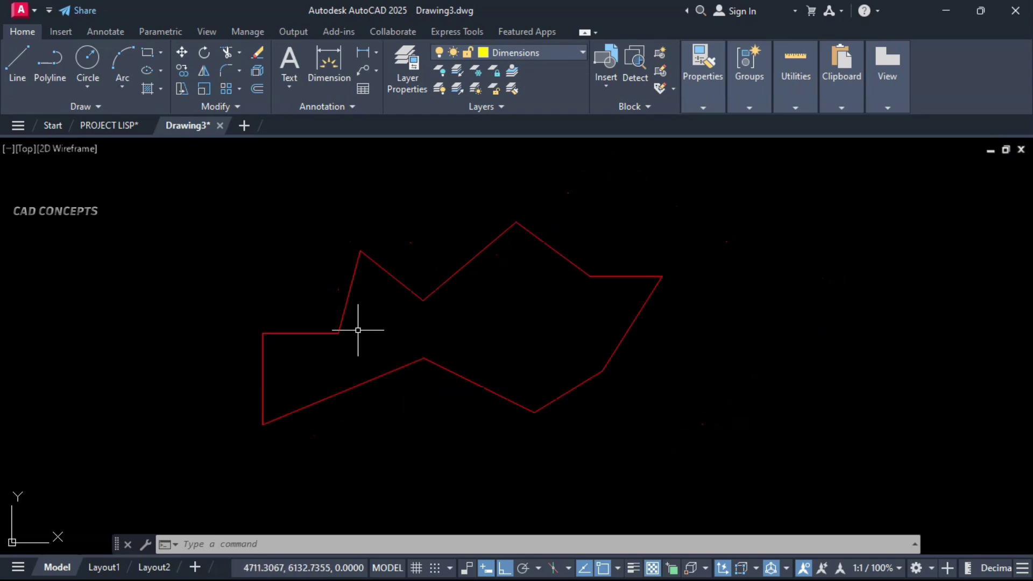
pyautogui.click(423, 301)
pyautogui.write('co')
pyautogui.press('Return')
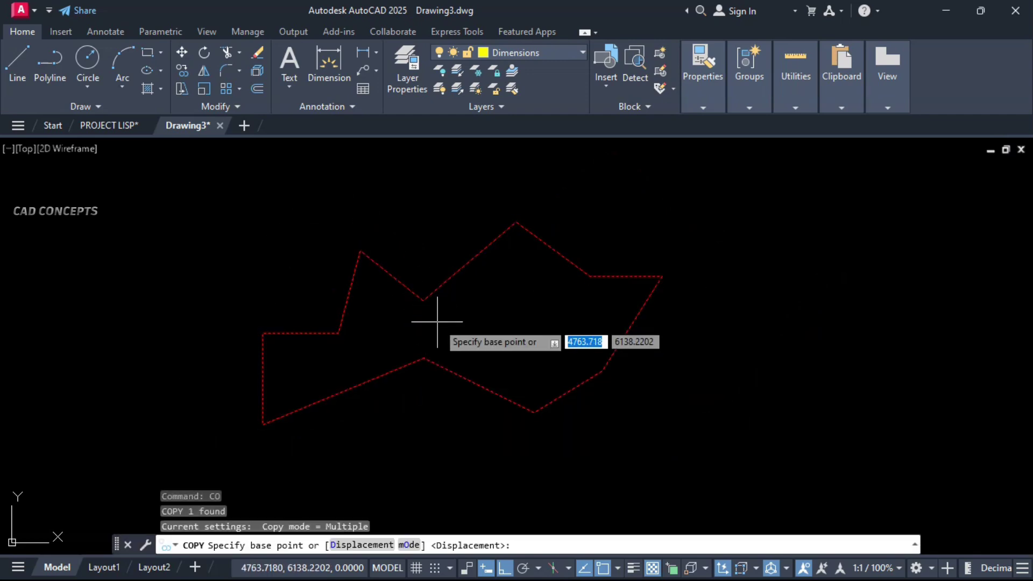
pyautogui.moveTo(437, 322); pyautogui.dragTo(272, 277, button='middle')
pyautogui.click(256, 288)
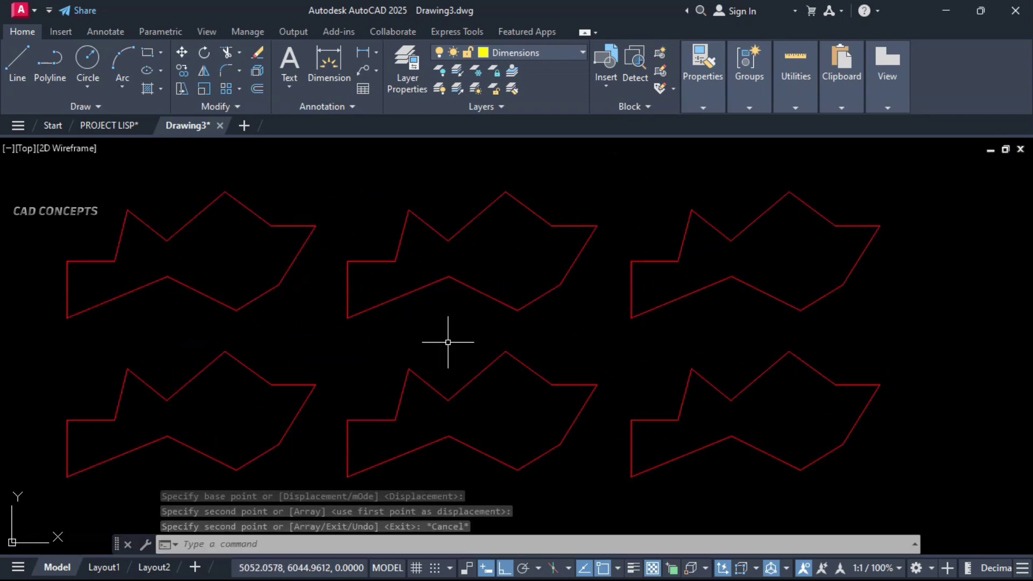
# Label the corner angles of all six polylines with DPLA, one shape after another
pyautogui.write('DPLA')
pyautogui.press('Return')
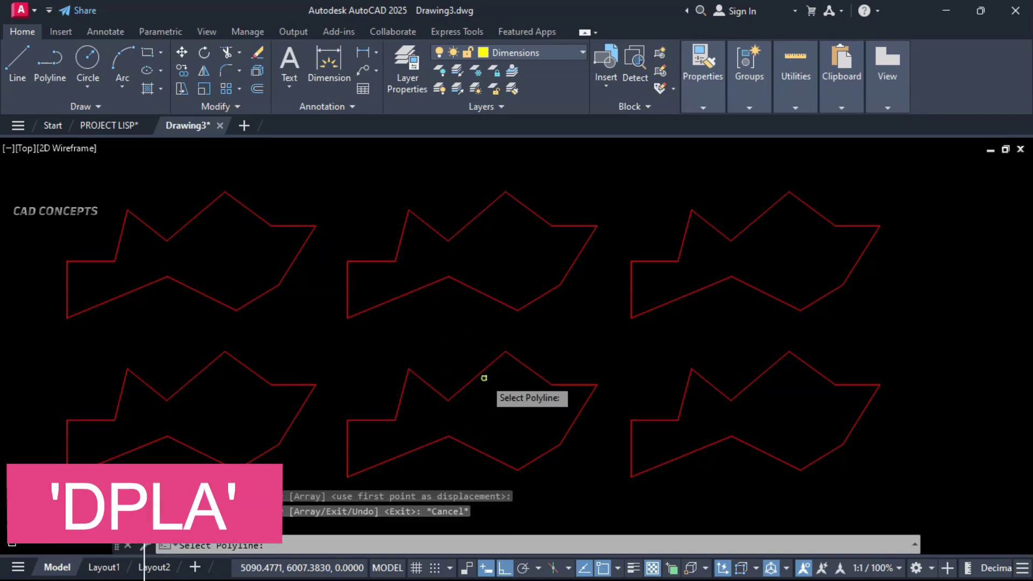
pyautogui.click(867, 177)
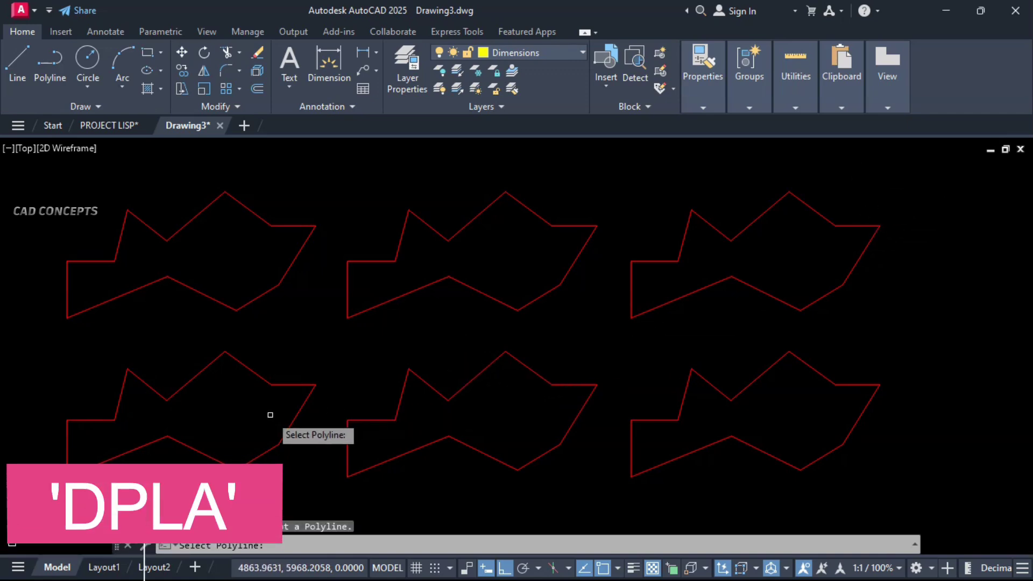
pyautogui.click(297, 411)
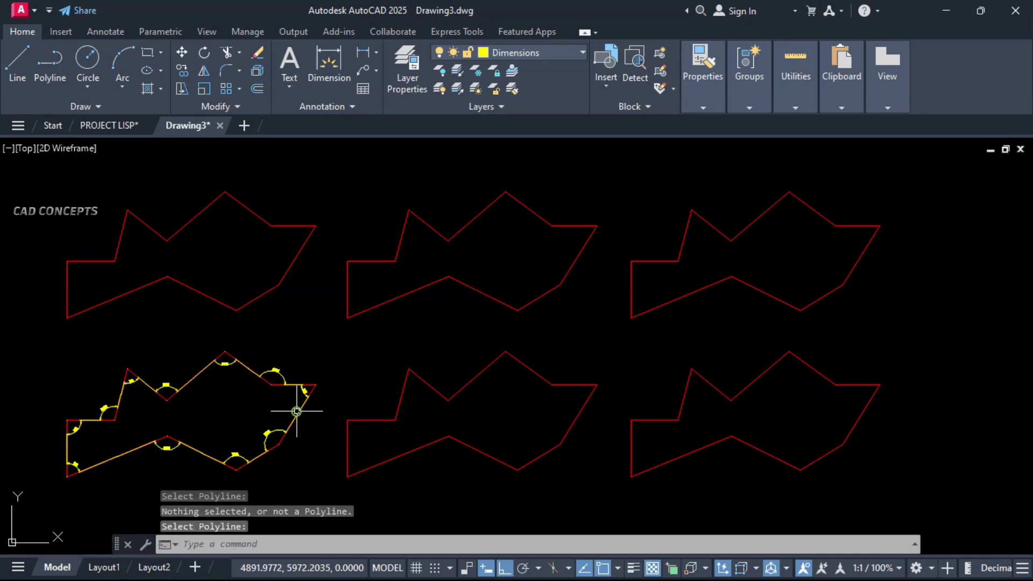
pyautogui.press('Return')
pyautogui.click(297, 257)
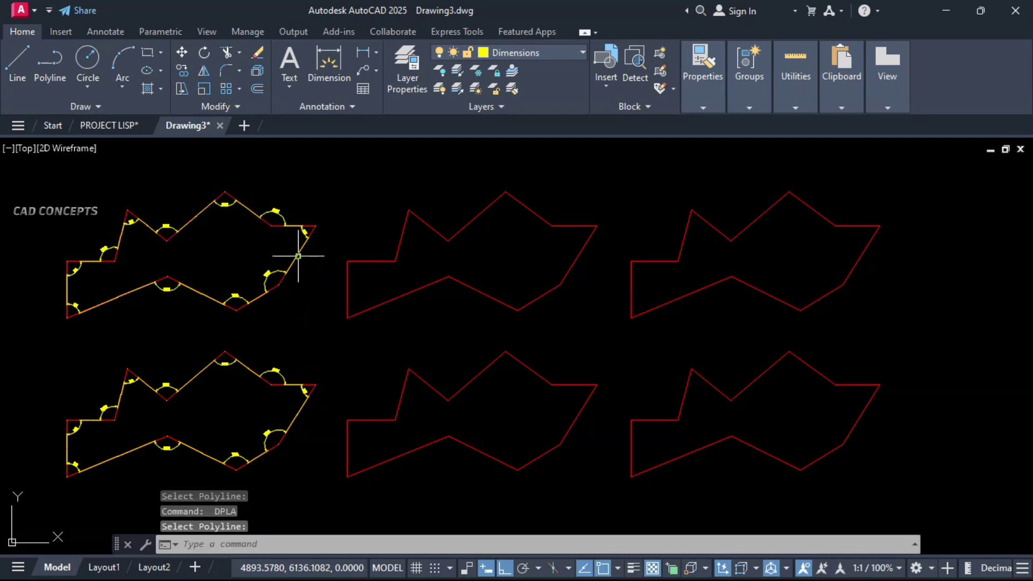
pyautogui.press('Return')
pyautogui.click(486, 205)
pyautogui.press('Return')
pyautogui.click(733, 234)
pyautogui.press('Return')
pyautogui.click(743, 391)
pyautogui.click(557, 385)
pyautogui.press('Return')
pyautogui.press('Escape')
# Zoom and pan across the six shapes to check their angle labels
pyautogui.scroll(6, 104, 422)
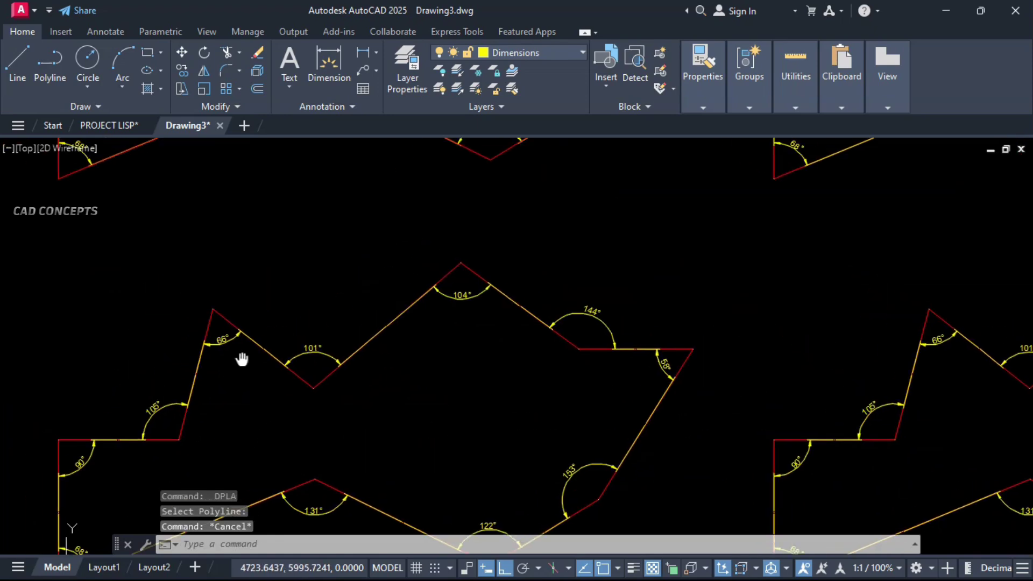
pyautogui.moveTo(308, 273); pyautogui.dragTo(292, 36, button='middle')
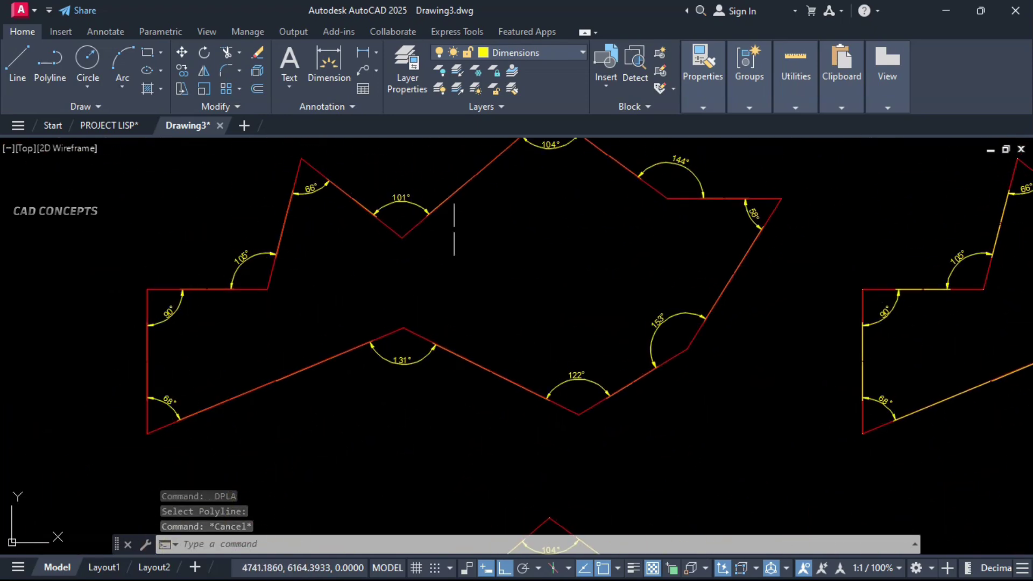
pyautogui.moveTo(537, 246); pyautogui.dragTo(429, 308, button='middle')
pyautogui.moveTo(650, 407); pyautogui.dragTo(414, 396, button='middle')
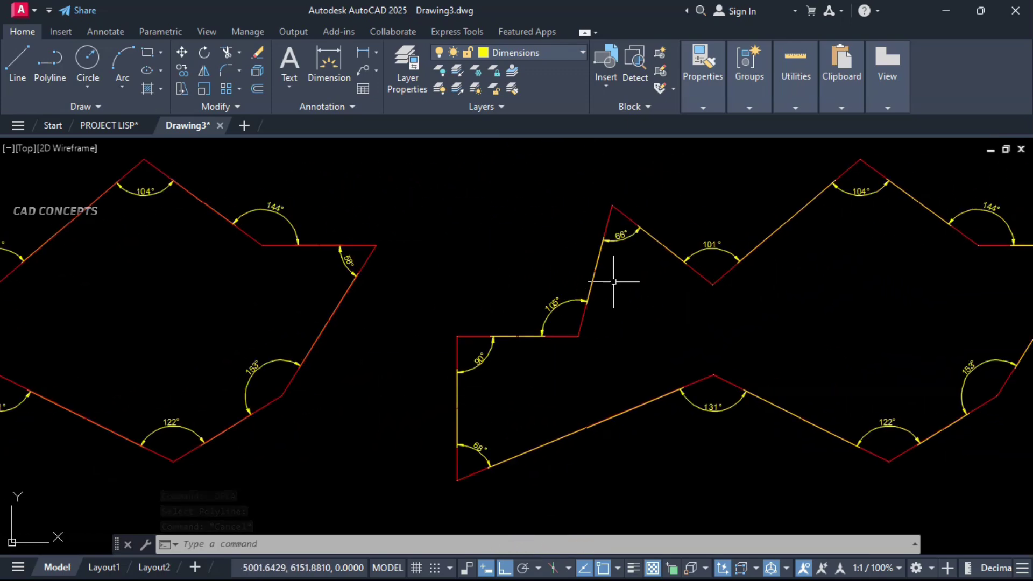
pyautogui.moveTo(795, 266)
pyautogui.mouseDown(button='middle')
pyautogui.moveTo(600, 316)
pyautogui.moveTo(454, 319)
pyautogui.mouseUp(button='middle')
pyautogui.moveTo(826, 353); pyautogui.dragTo(559, 345, button='middle')
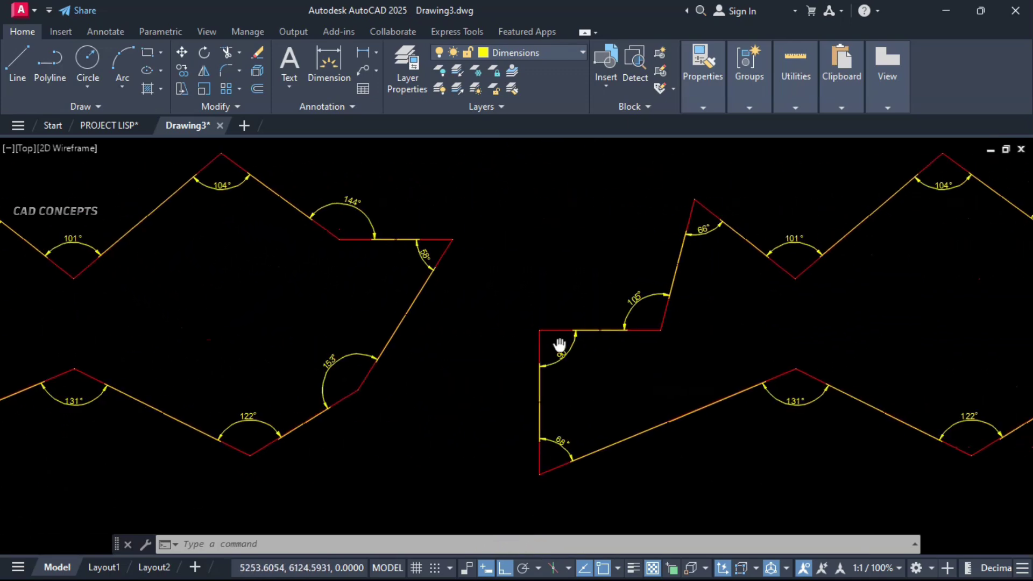
pyautogui.scroll(-5, 605, 246)
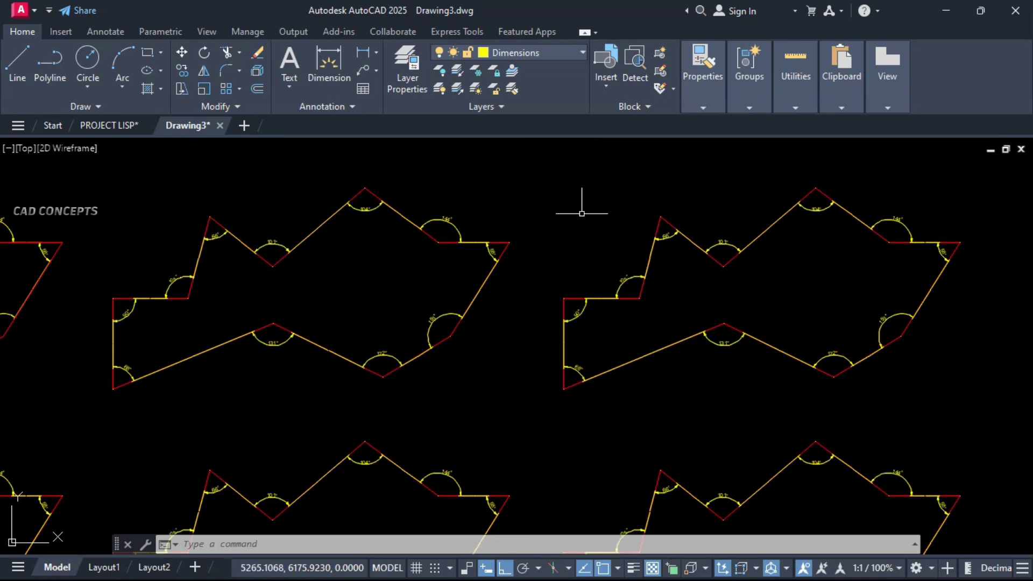
pyautogui.moveTo(565, 231)
pyautogui.mouseDown(button='middle')
pyautogui.moveTo(648, 307)
pyautogui.moveTo(630, 286)
pyautogui.mouseUp(button='middle')
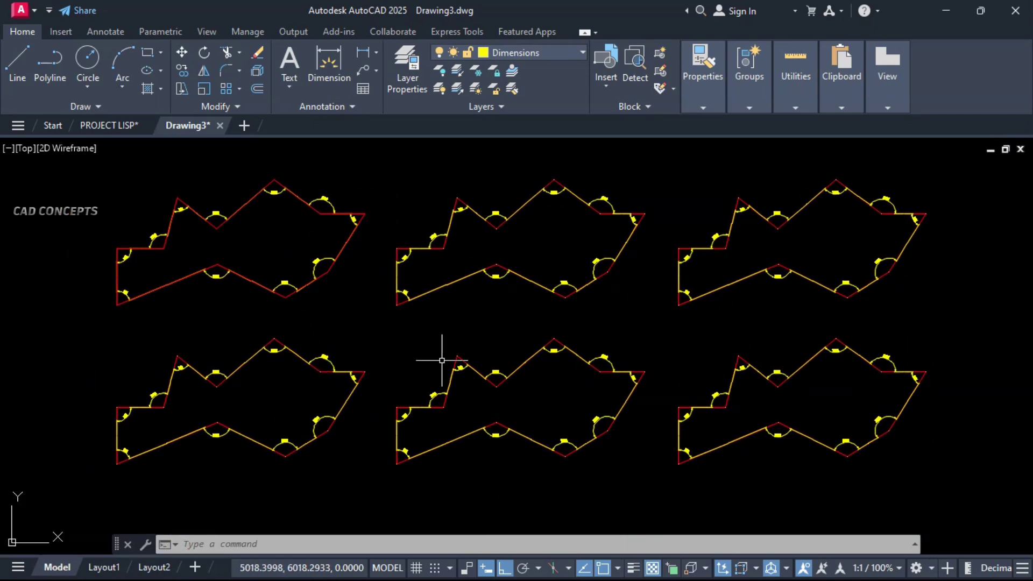
pyautogui.click(83, 490)
pyautogui.press('Escape')
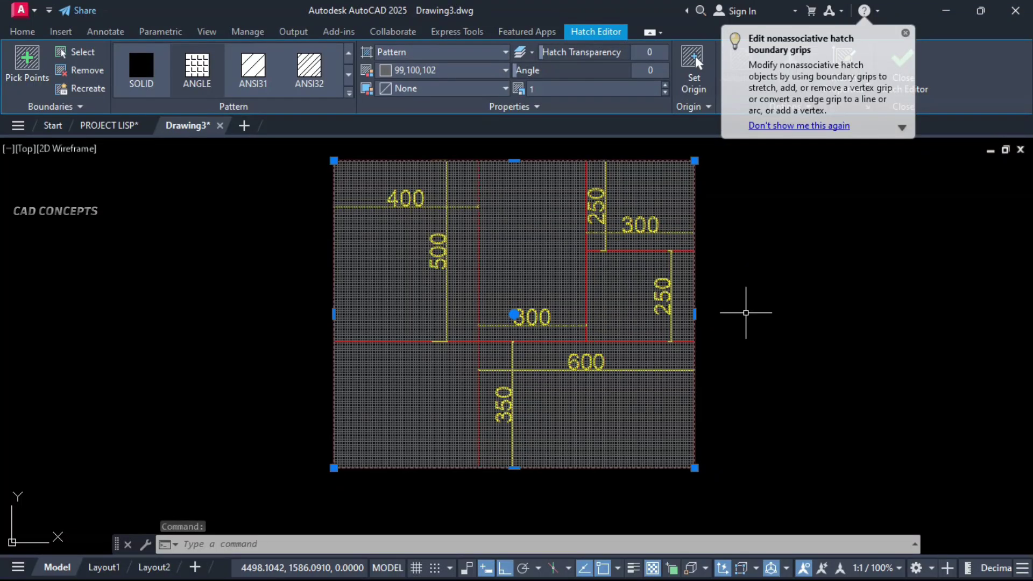
# Mask all eight dimension texts with DIMMASK using colour 1 and offset 1.5
pyautogui.press('Escape')
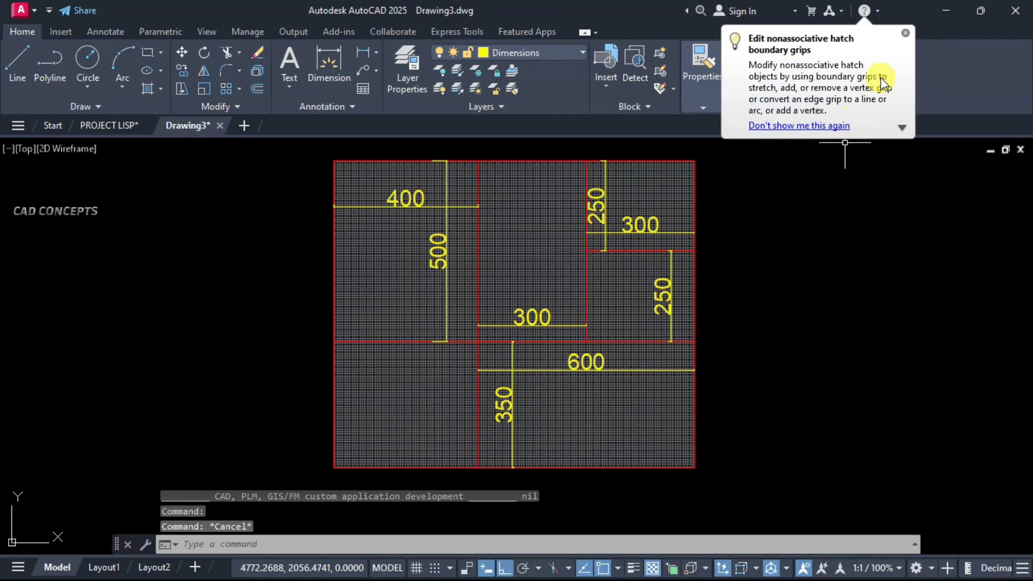
pyautogui.write('DIMMASK')
pyautogui.press('Return')
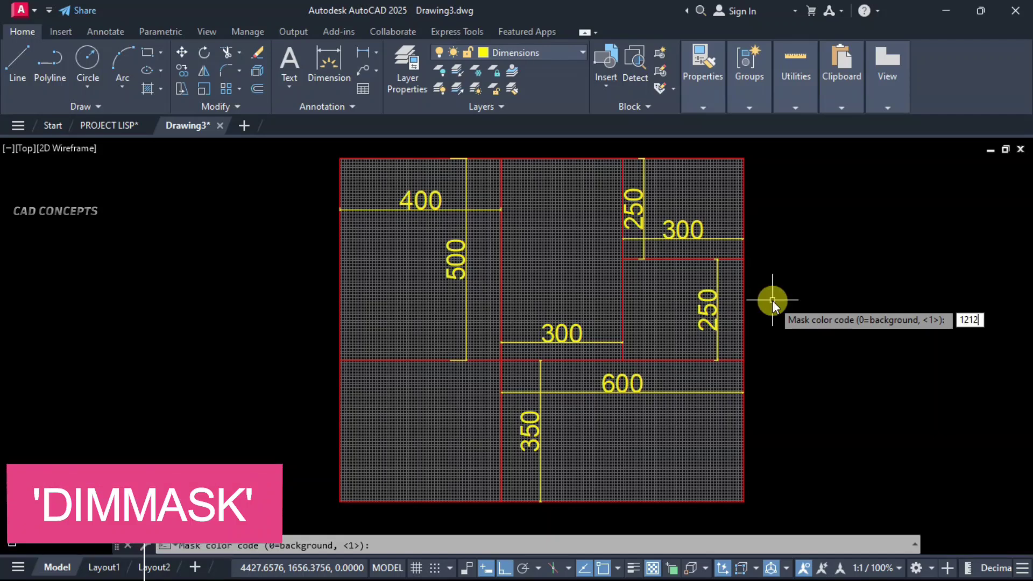
pyautogui.press('BackSpace')
pyautogui.press('BackSpace')
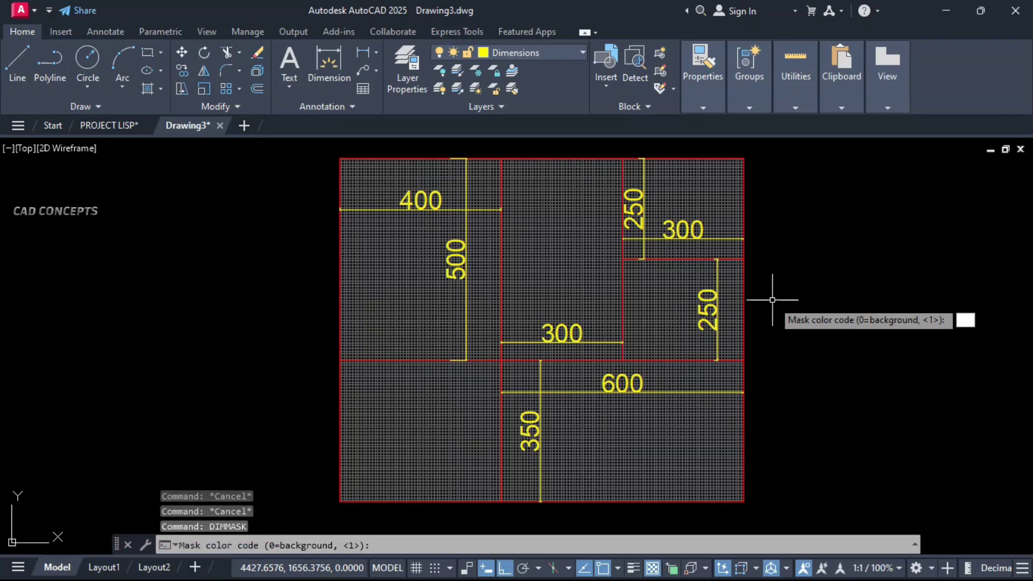
pyautogui.press('Return')
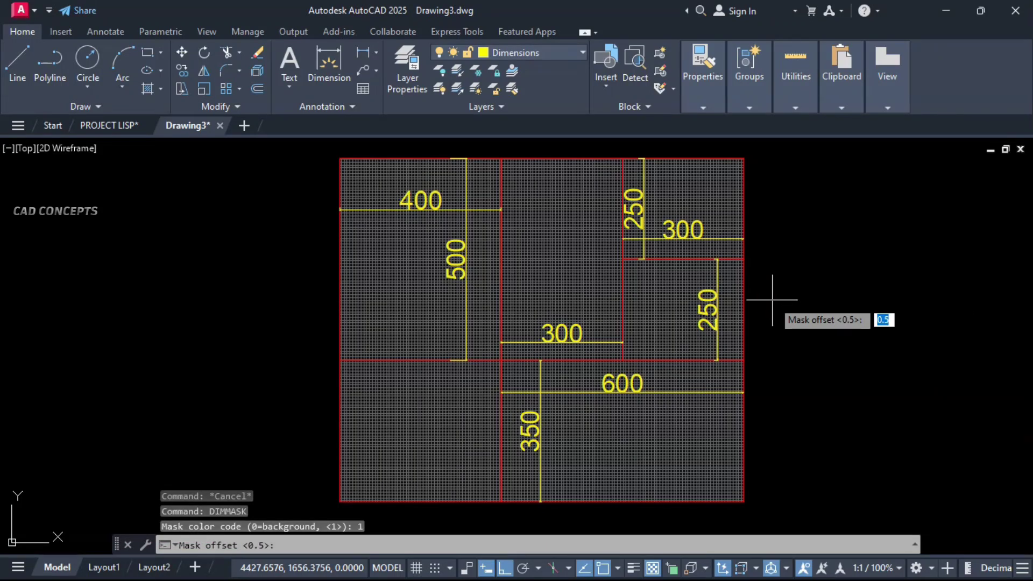
pyautogui.write('1.5')
pyautogui.press('Return')
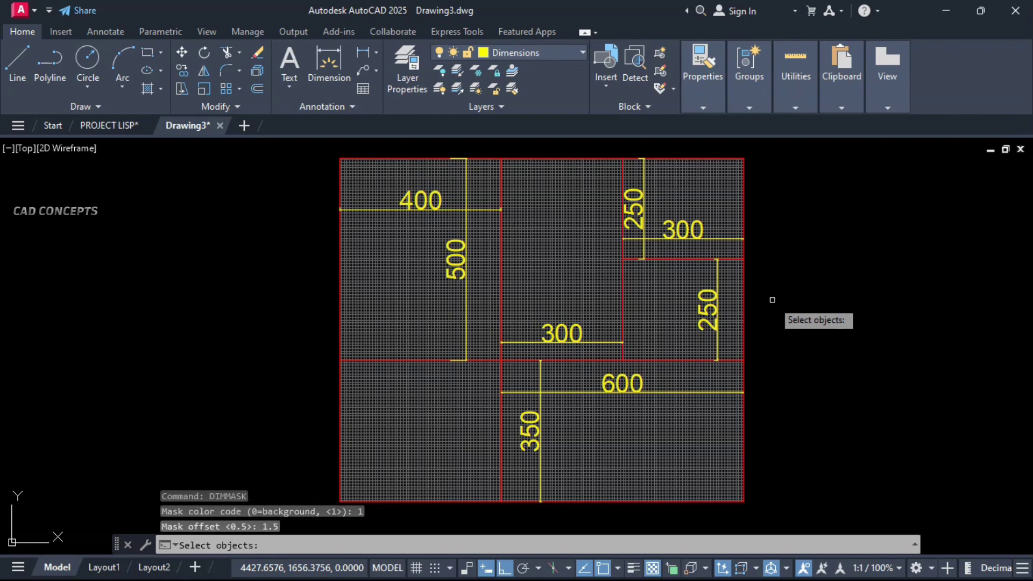
pyautogui.click(759, 154)
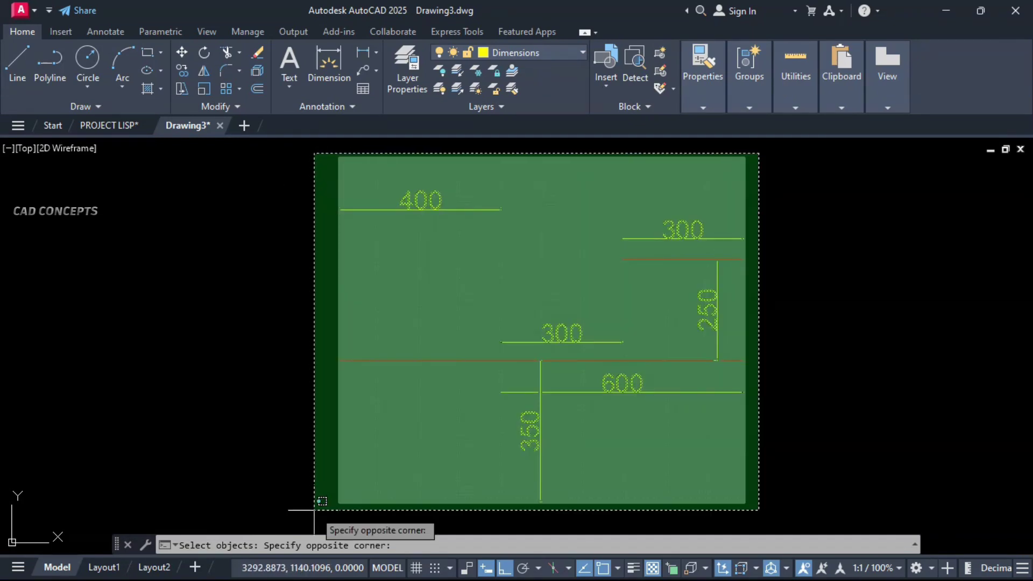
pyautogui.click(314, 510)
pyautogui.press('Return')
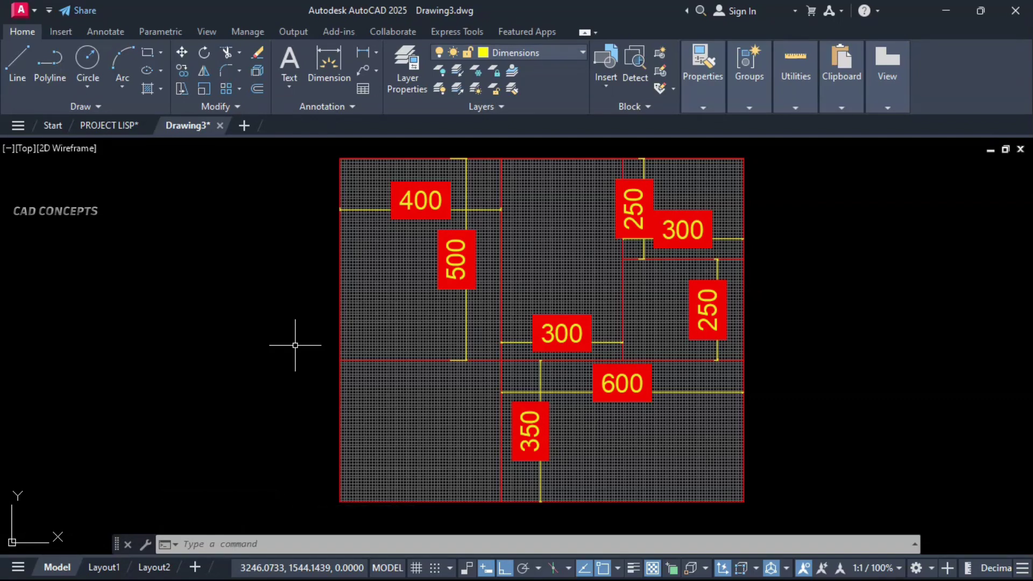
# Recolour the eight dimension masks yellow with colour code 2
pyautogui.press('Return')
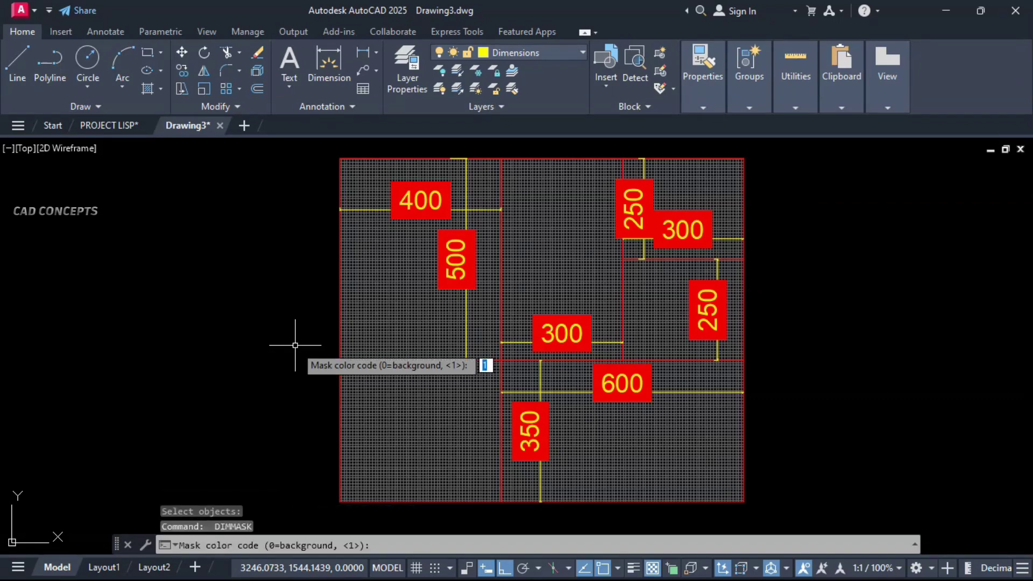
pyautogui.write('2')
pyautogui.press('Return')
pyautogui.press('Return')
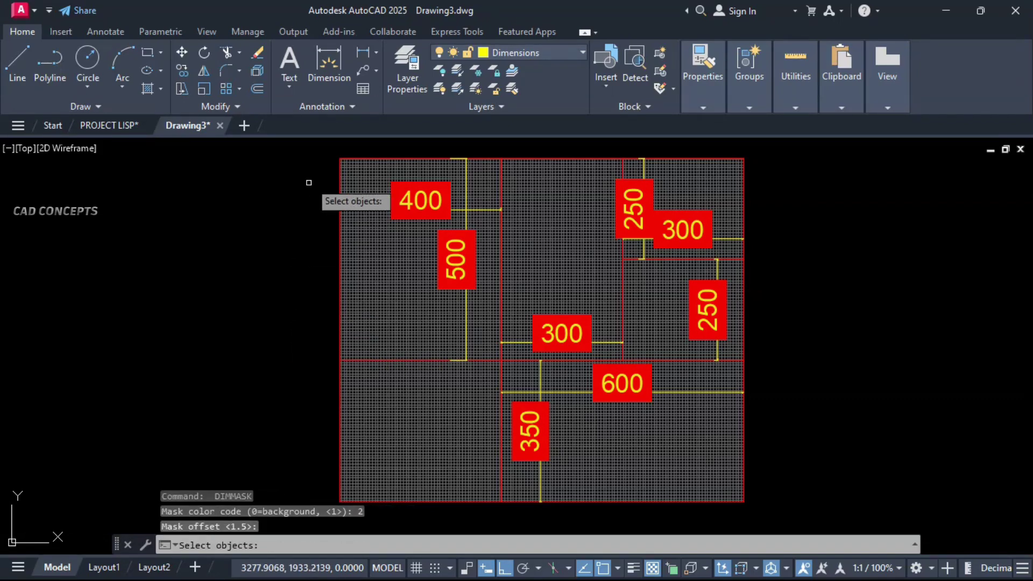
pyautogui.click(325, 142)
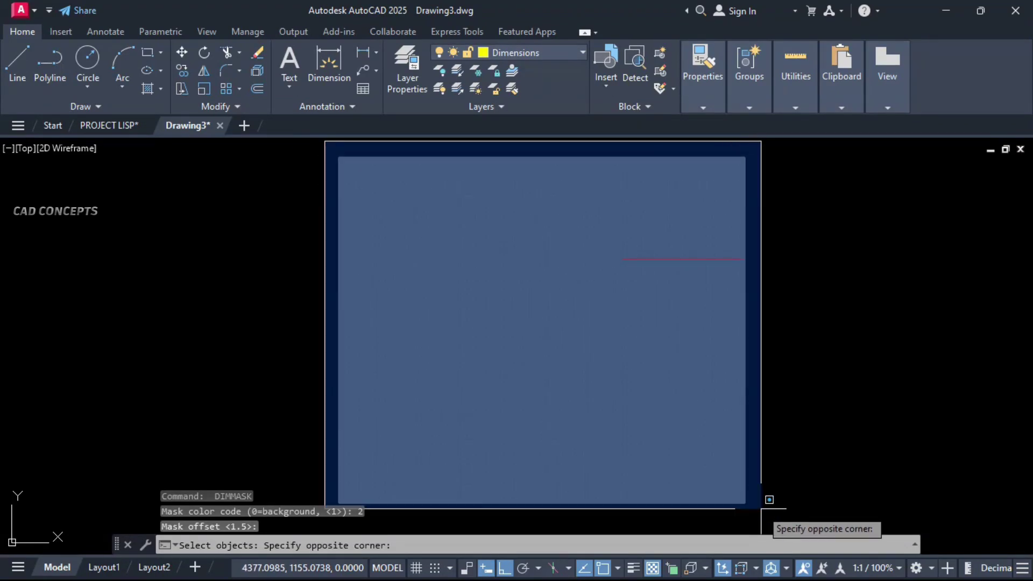
pyautogui.click(761, 508)
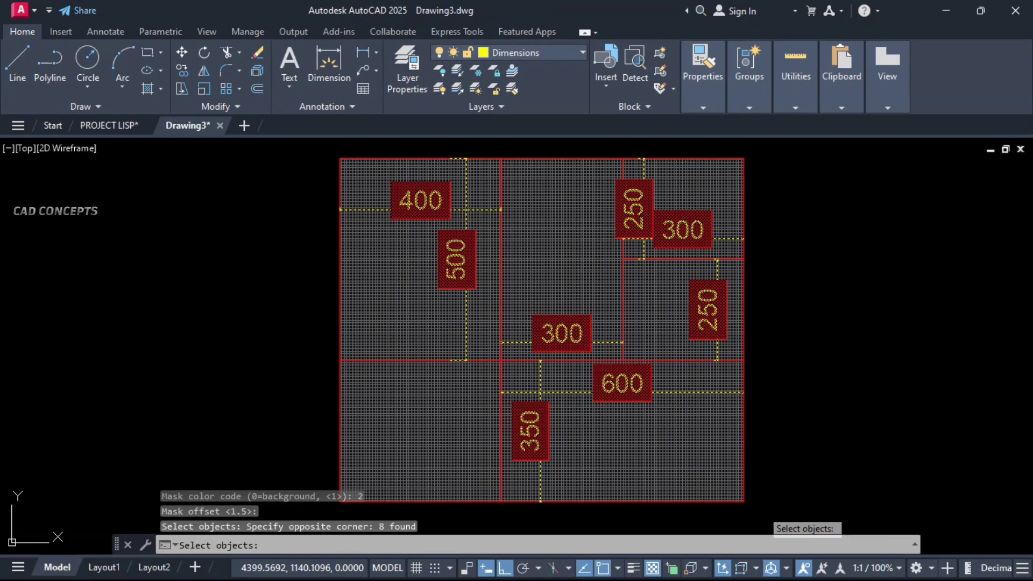
pyautogui.press('Return')
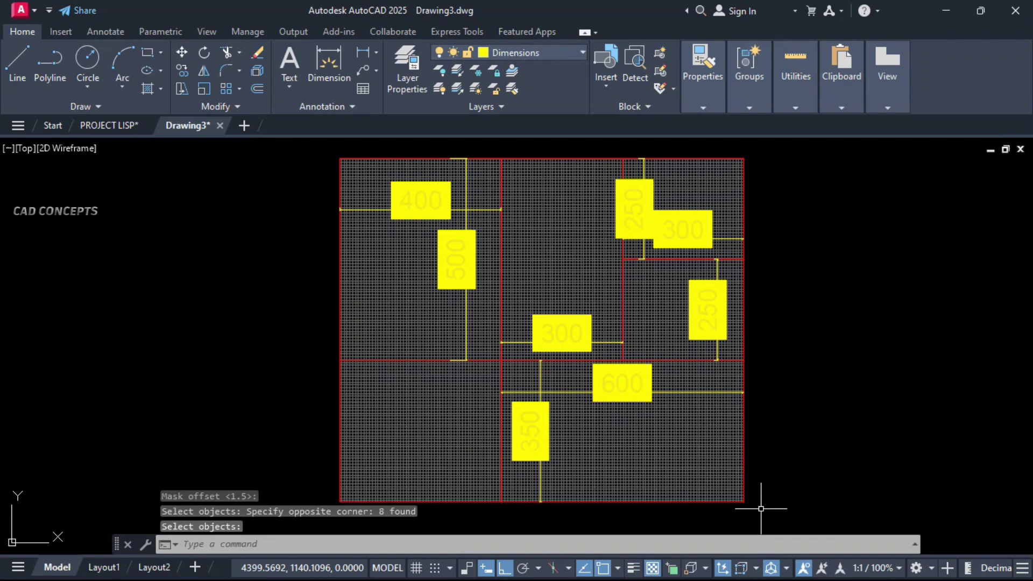
# Recolour the masks green with colour code 3, keeping the 1.5 offset
pyautogui.press('Return')
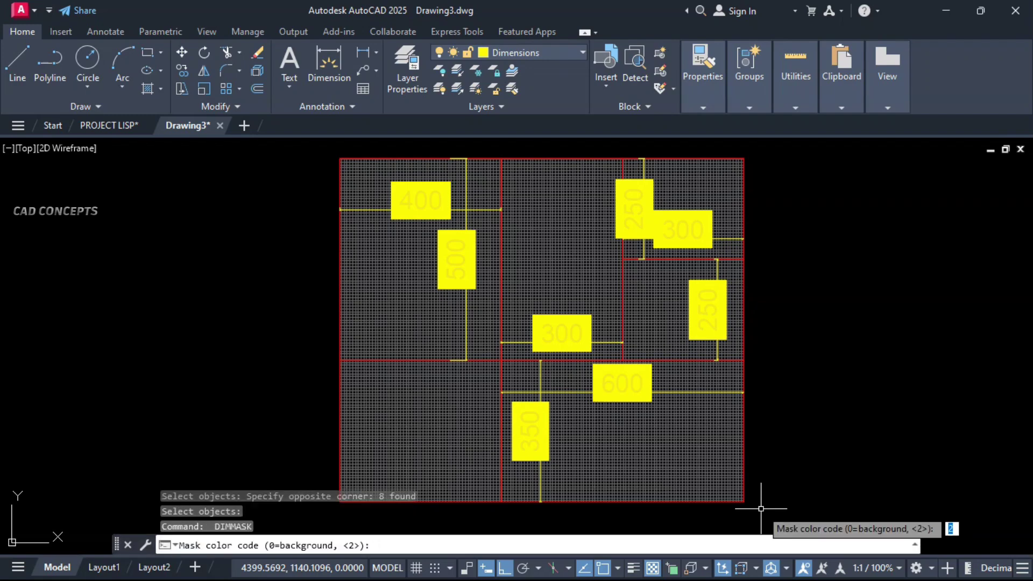
pyautogui.write('3')
pyautogui.press('Return')
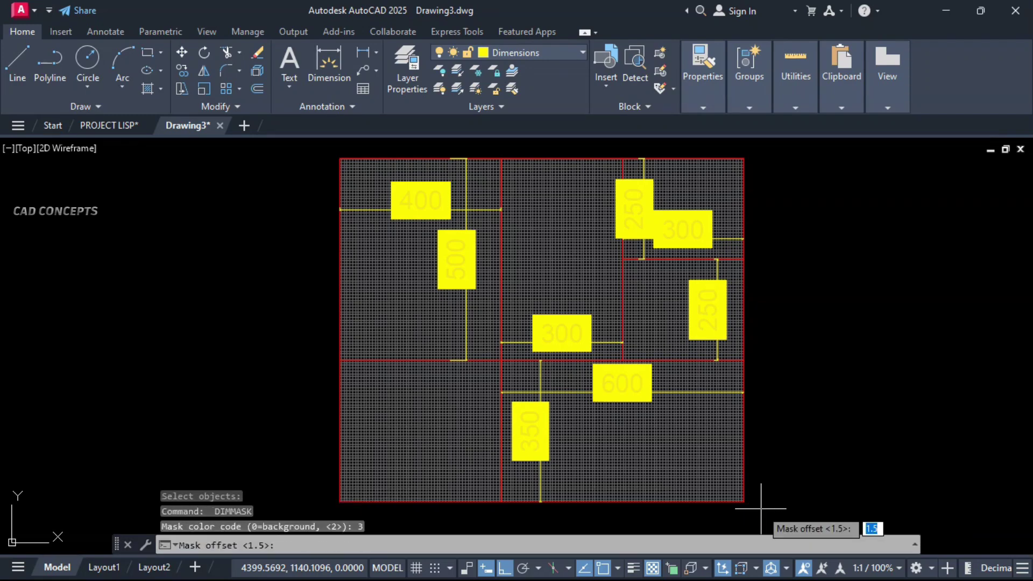
pyautogui.press('Return')
pyautogui.click(761, 508)
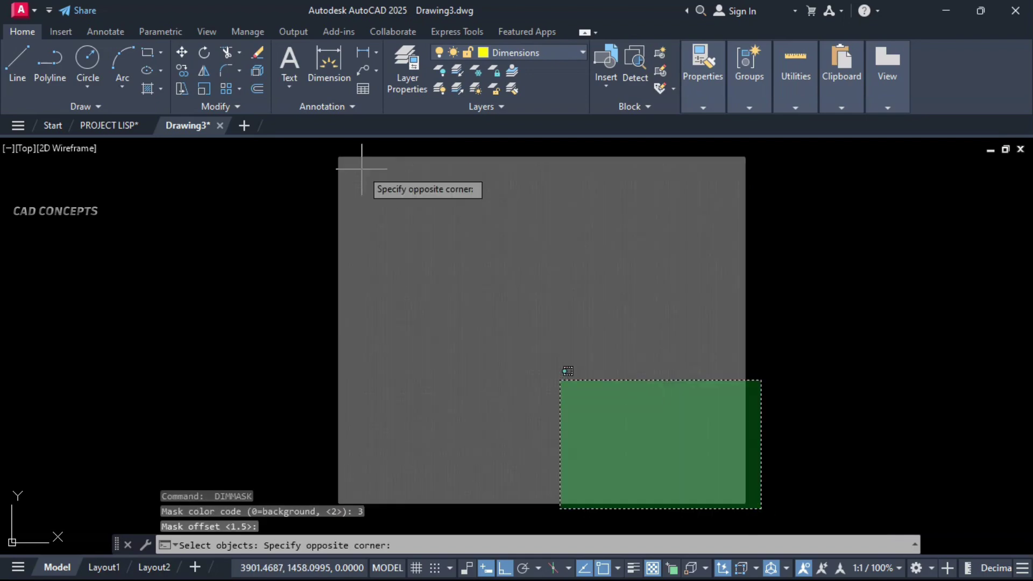
pyautogui.click(344, 160)
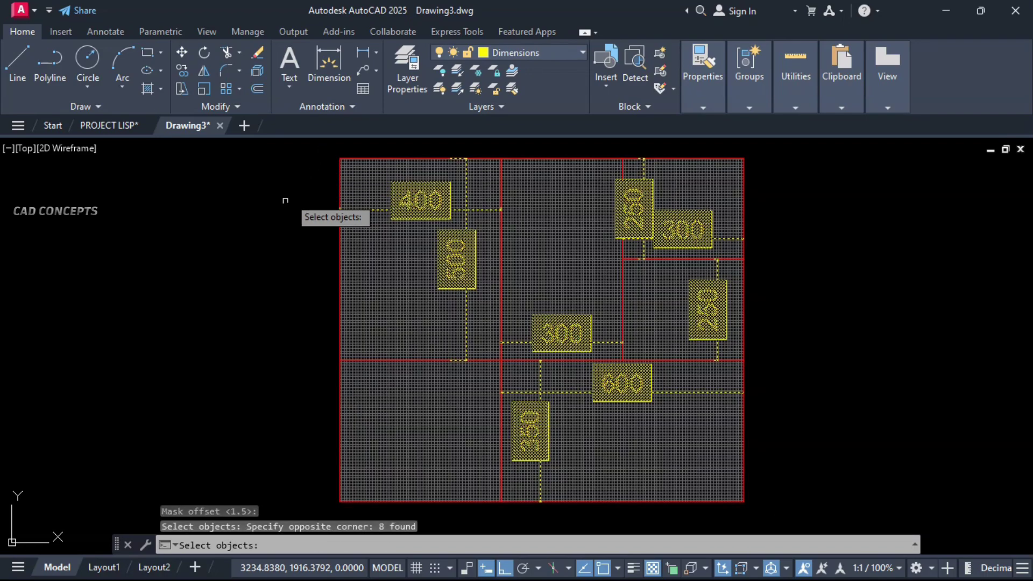
pyautogui.press('Return')
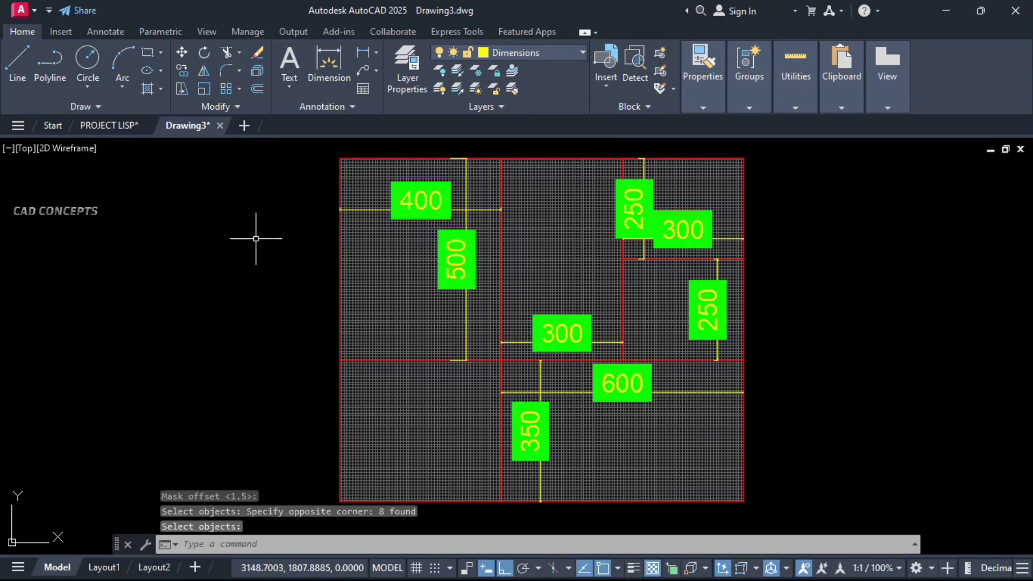
# Recolour the eight dimension masks cyan with colour 4 and offset 1.5
pyautogui.press('Return')
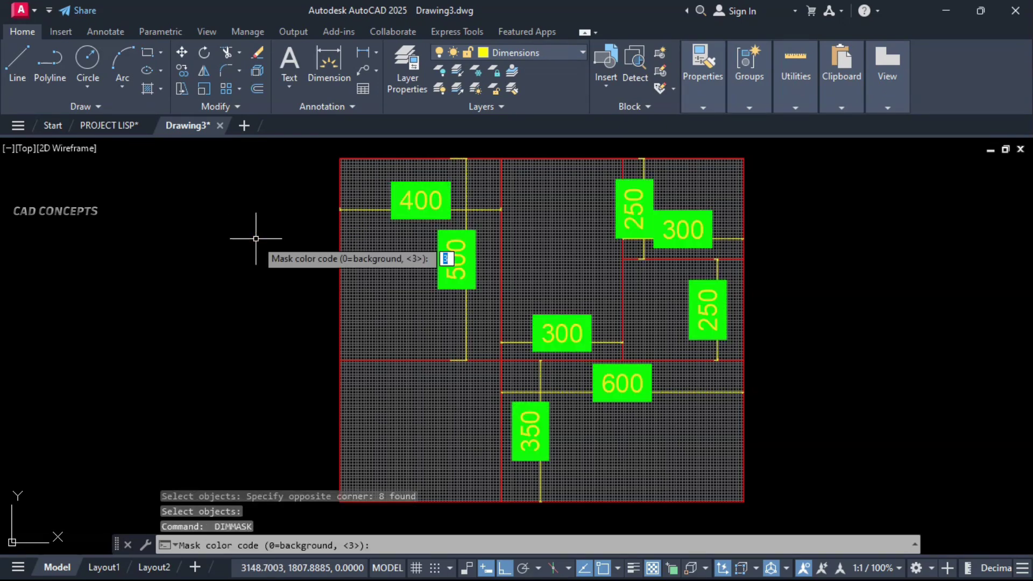
pyautogui.press('Return')
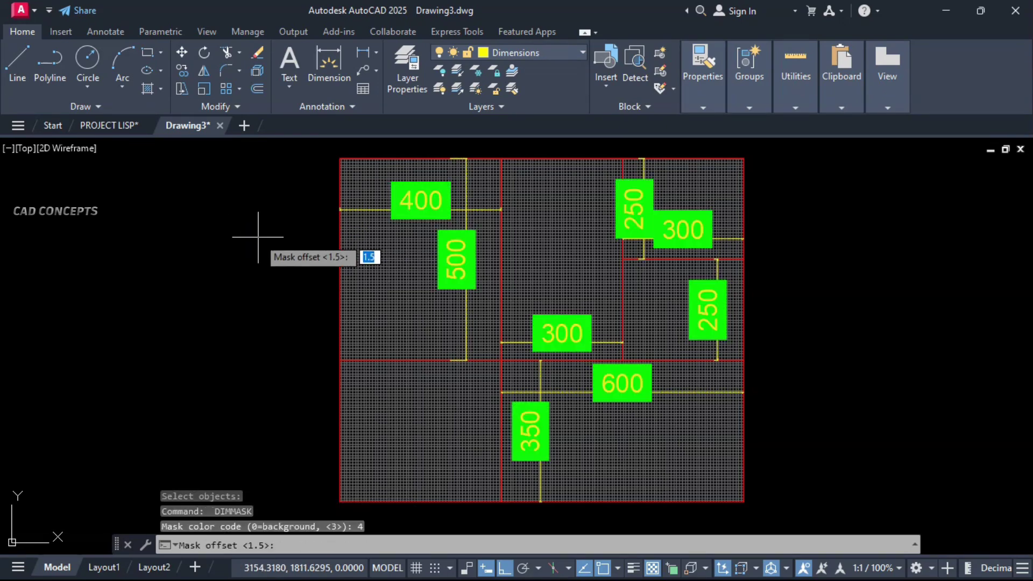
pyautogui.press('Return')
pyautogui.click(317, 147)
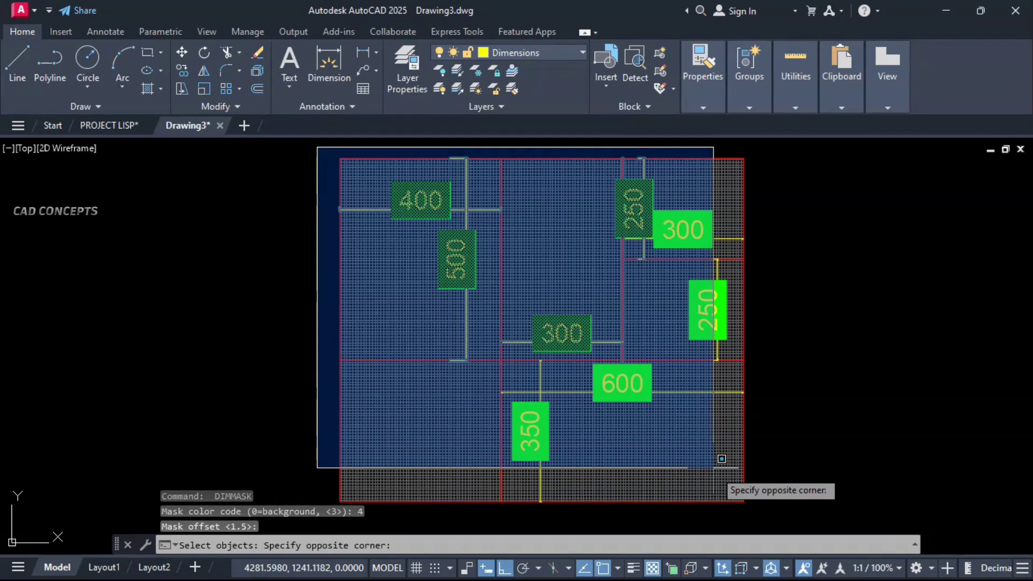
pyautogui.click(761, 510)
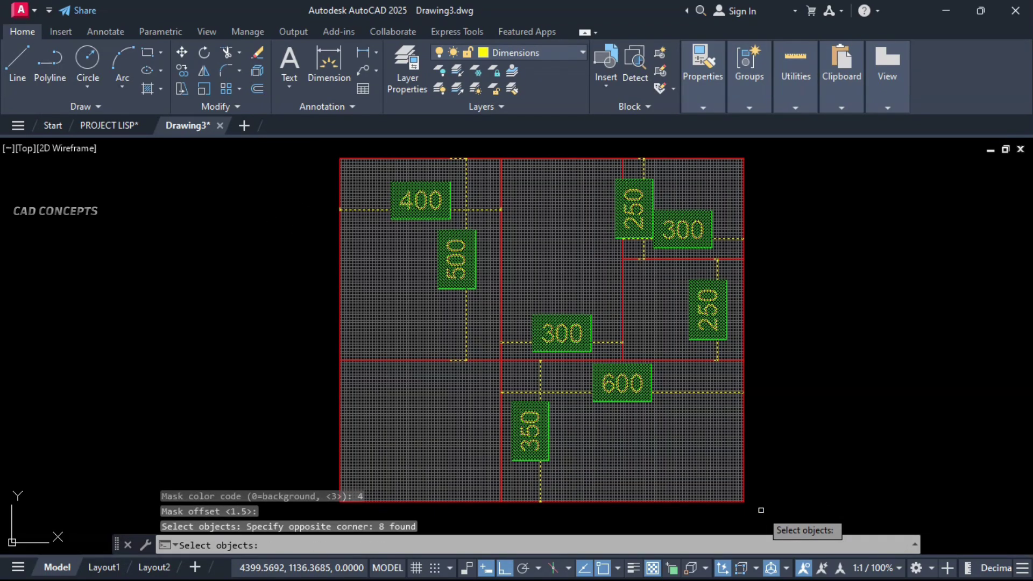
pyautogui.press('Return')
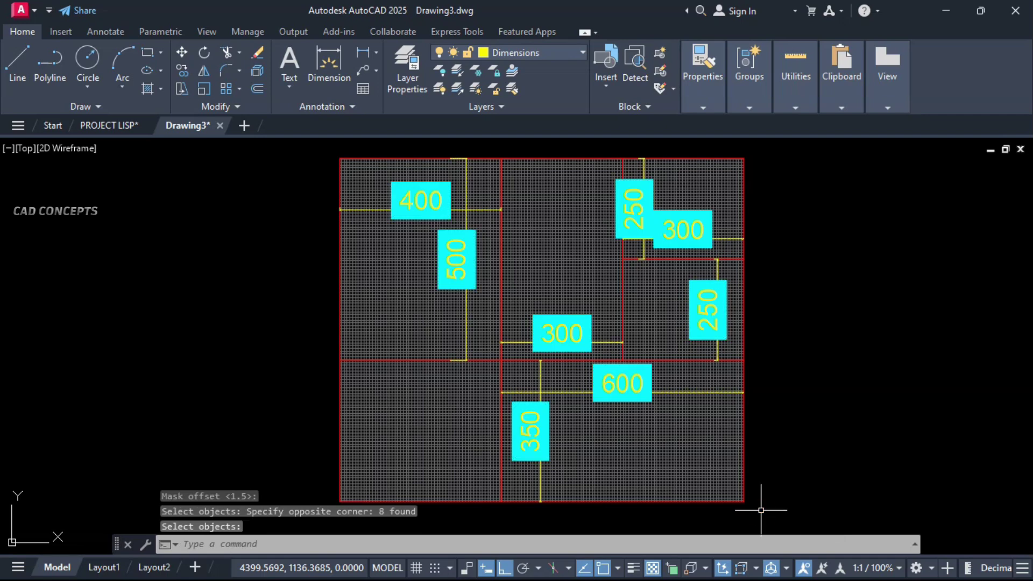
# Recolour the masks light blue with colour 151
pyautogui.press('Return')
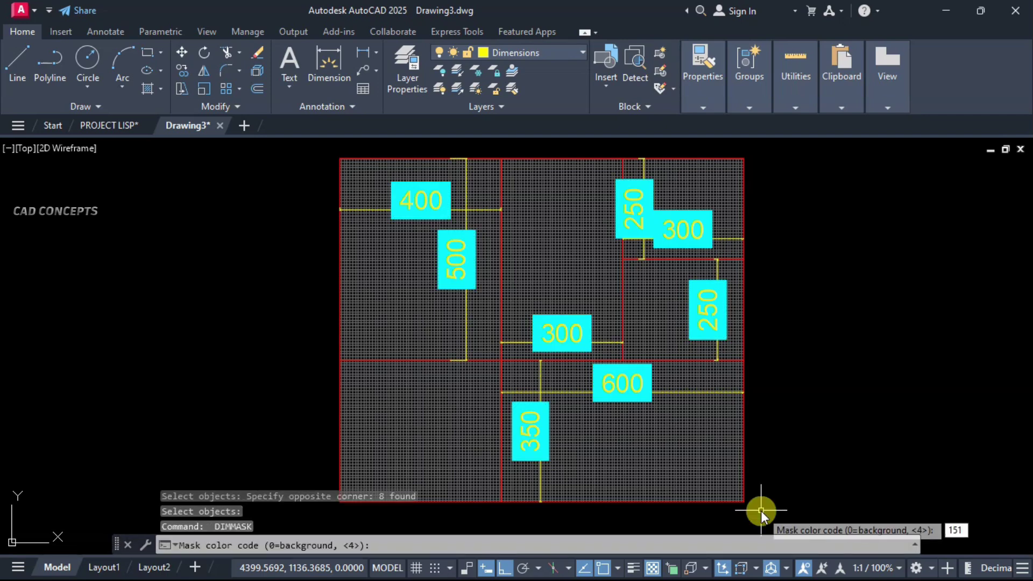
pyautogui.press('Return')
pyautogui.press('Return')
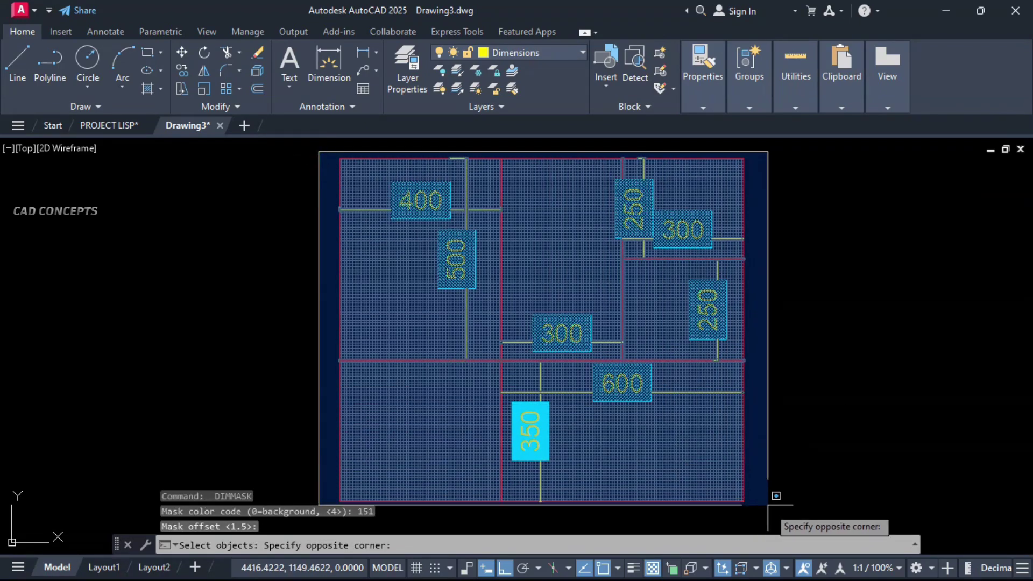
pyautogui.click(779, 521)
pyautogui.press('Return')
pyautogui.press('Return')
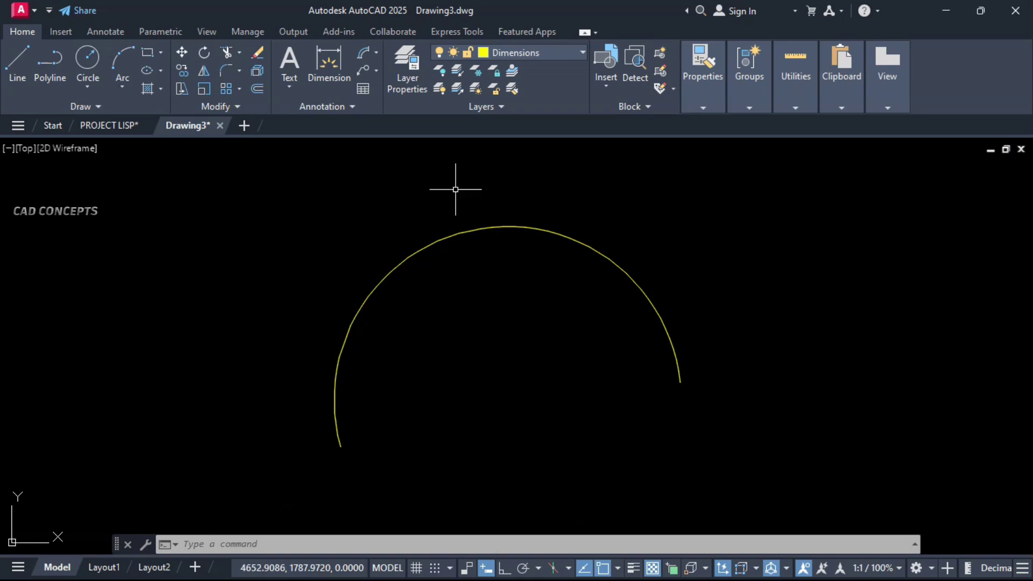
# Place an 88,68 arc-length dimension above the yellow arc
pyautogui.click(368, 56)
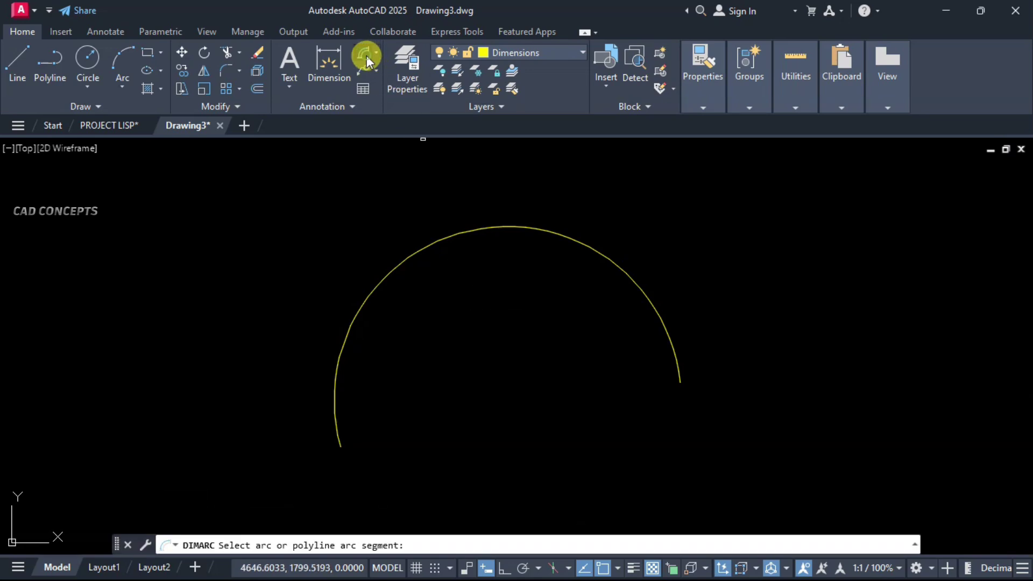
pyautogui.click(449, 237)
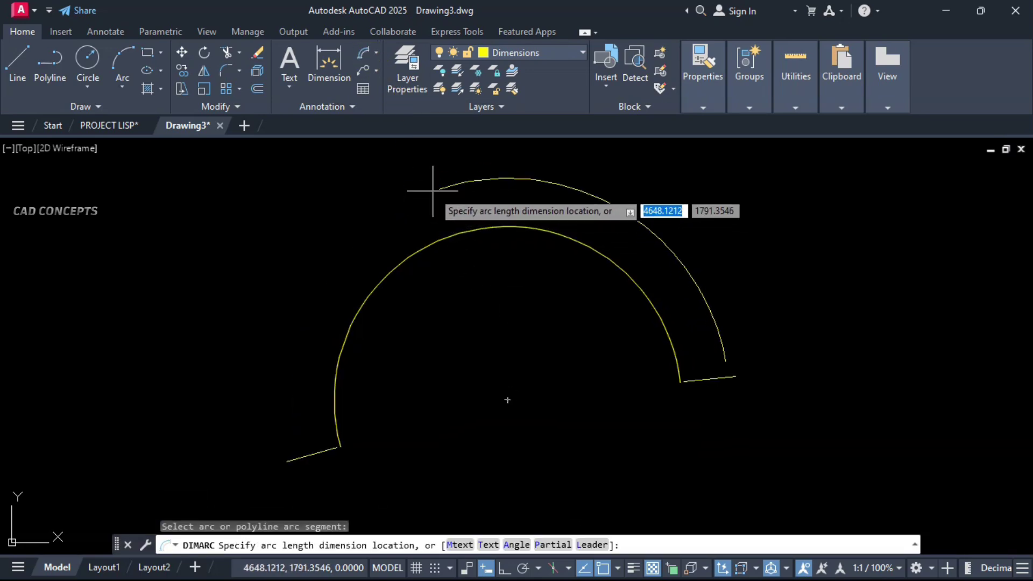
pyautogui.moveTo(433, 191); pyautogui.dragTo(444, 221, button='middle')
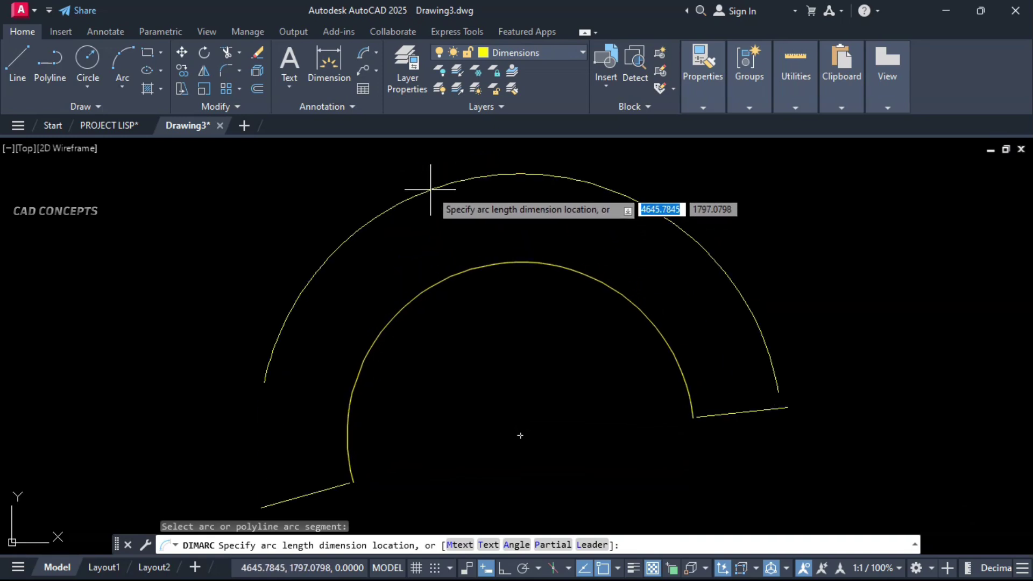
pyautogui.click(431, 195)
pyautogui.moveTo(463, 347)
pyautogui.mouseDown(button='middle')
pyautogui.moveTo(595, 350)
pyautogui.moveTo(579, 342)
pyautogui.mouseUp(button='middle')
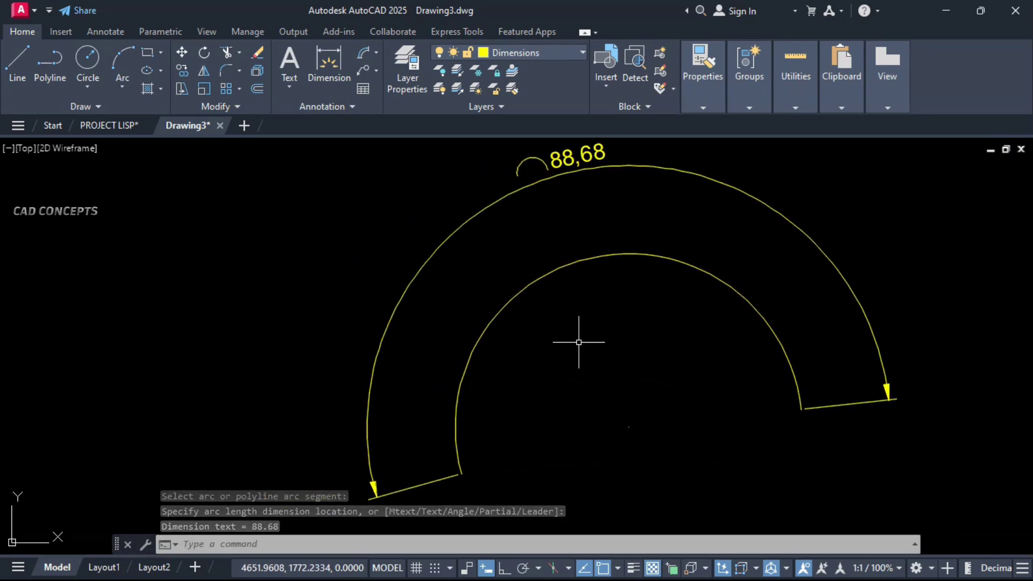
# Add an arc-length dimension with DIMA on part of the inner arc, overriding its text to 48.69
pyautogui.write('D')
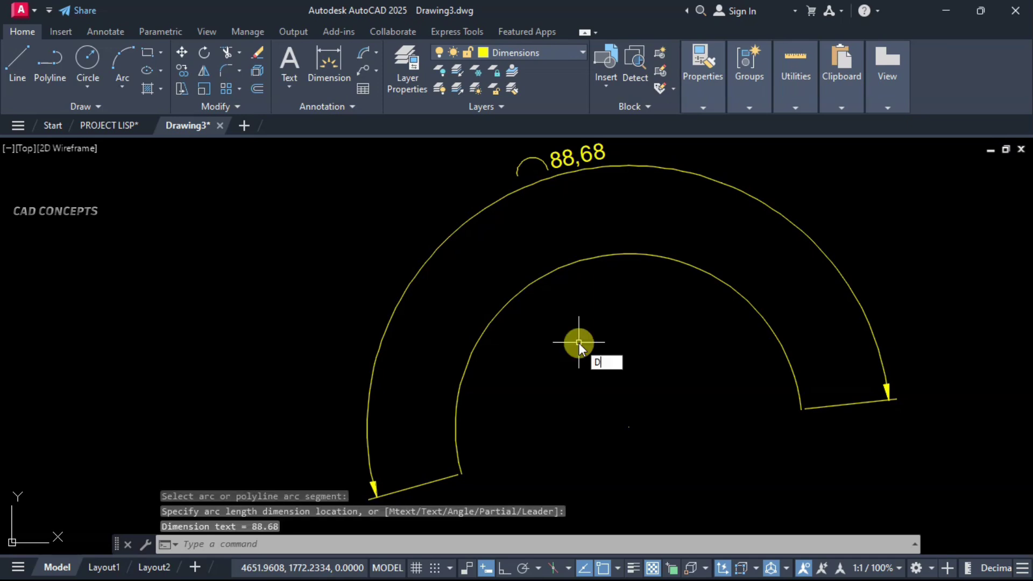
pyautogui.write('IMA')
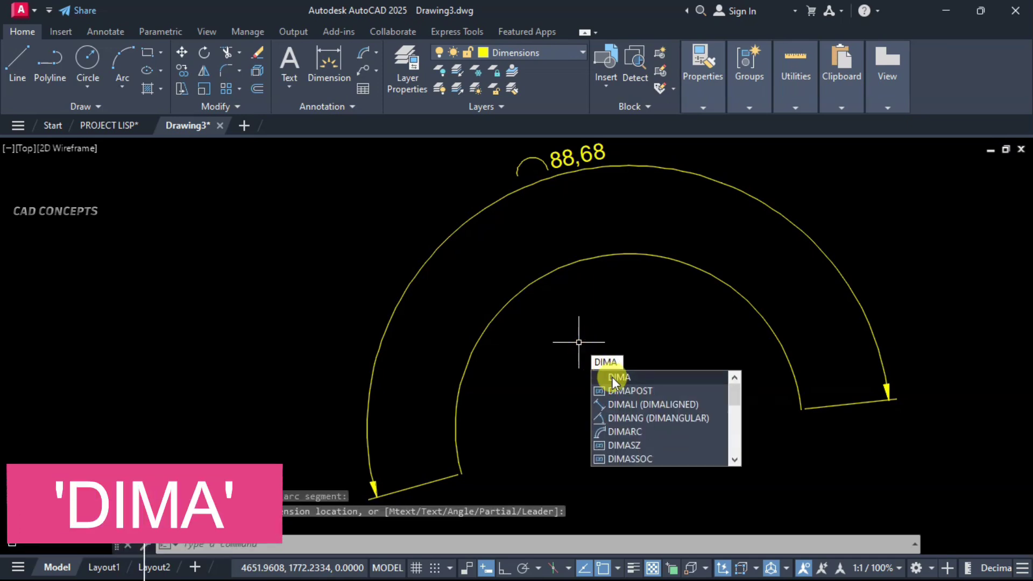
pyautogui.click(615, 380)
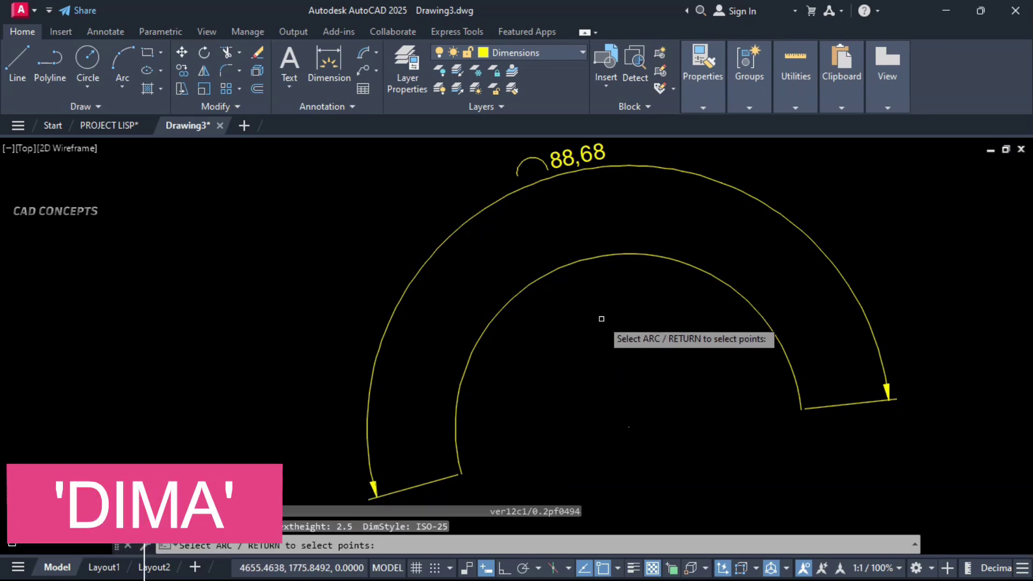
pyautogui.press('Return')
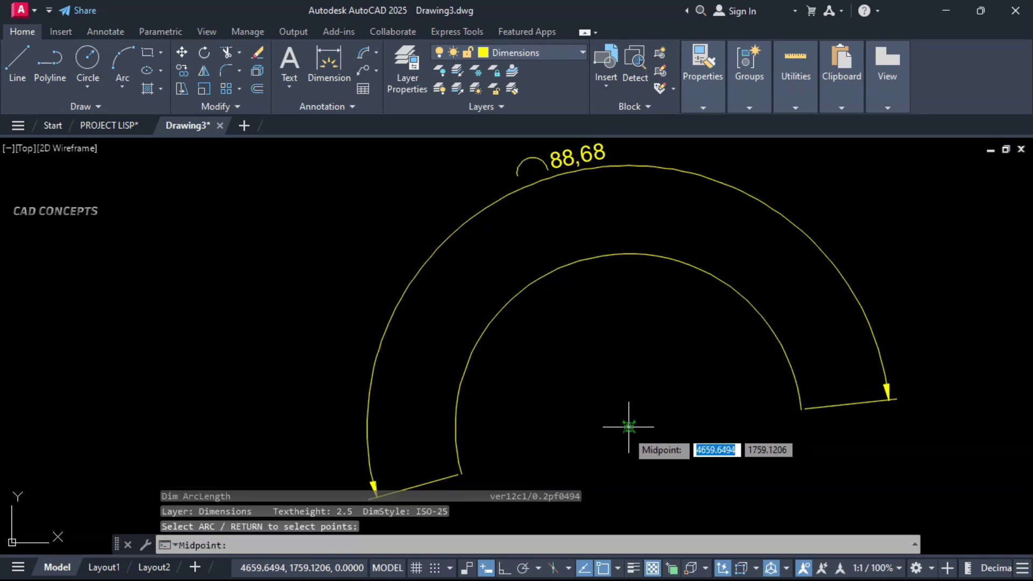
pyautogui.click(629, 427)
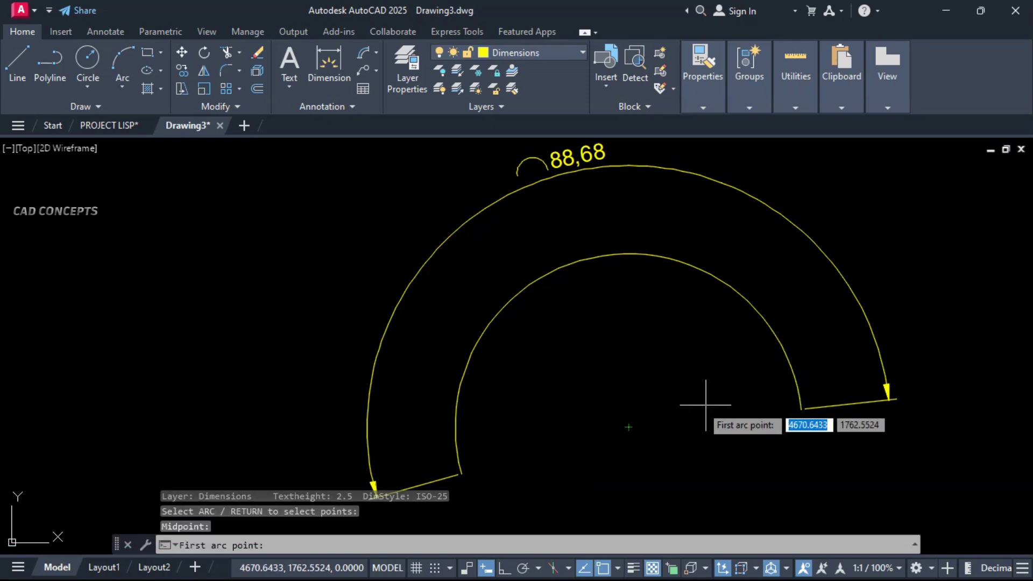
pyautogui.click(802, 409)
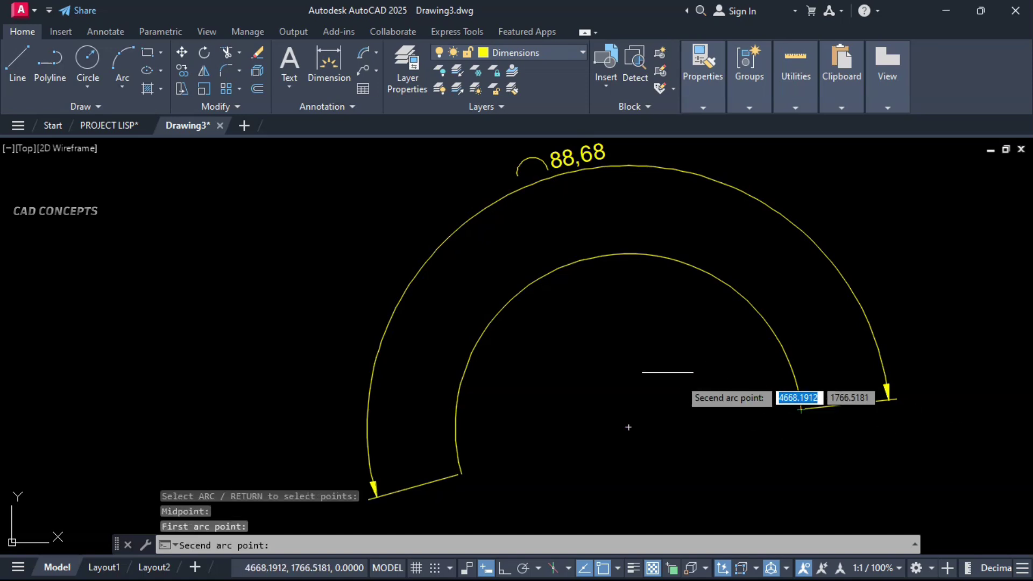
pyautogui.click(569, 265)
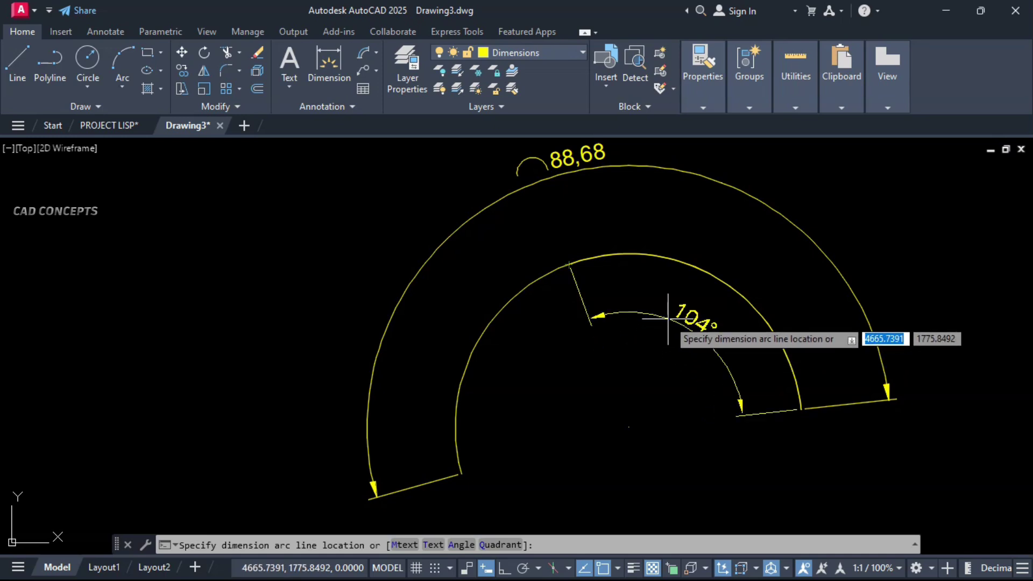
pyautogui.write('t')
pyautogui.press('Return')
pyautogui.write('48.69')
pyautogui.press('Return')
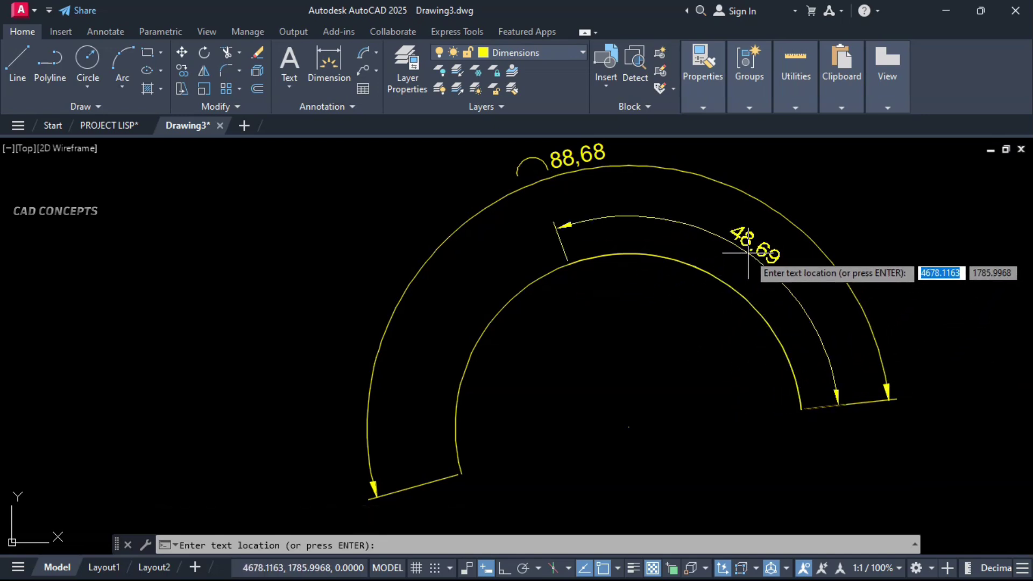
pyautogui.click(748, 253)
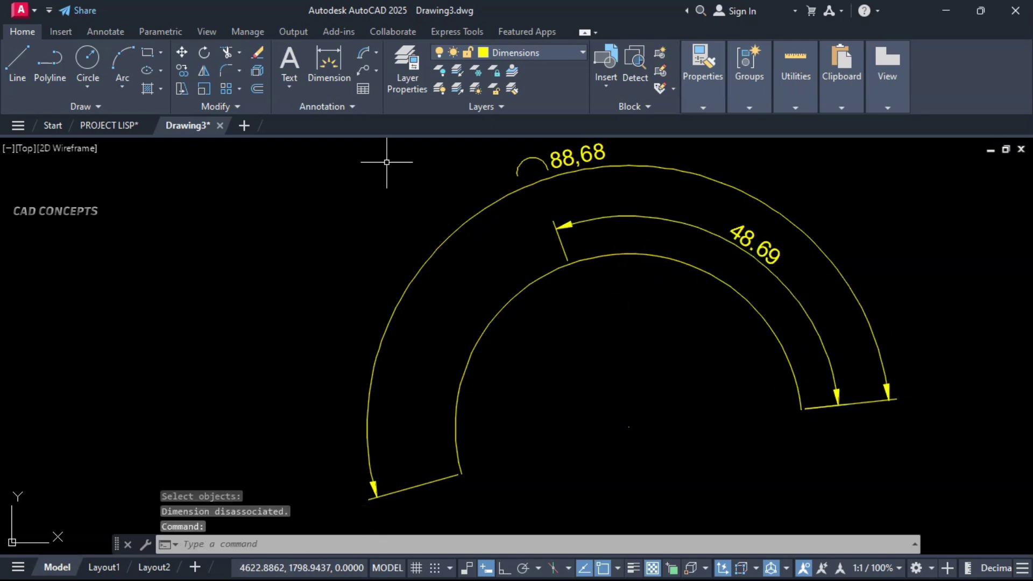
# Draw check lines from the arc centre to the dimensioned arc endpoints
pyautogui.write('l')
pyautogui.press('Return')
pyautogui.click(568, 262)
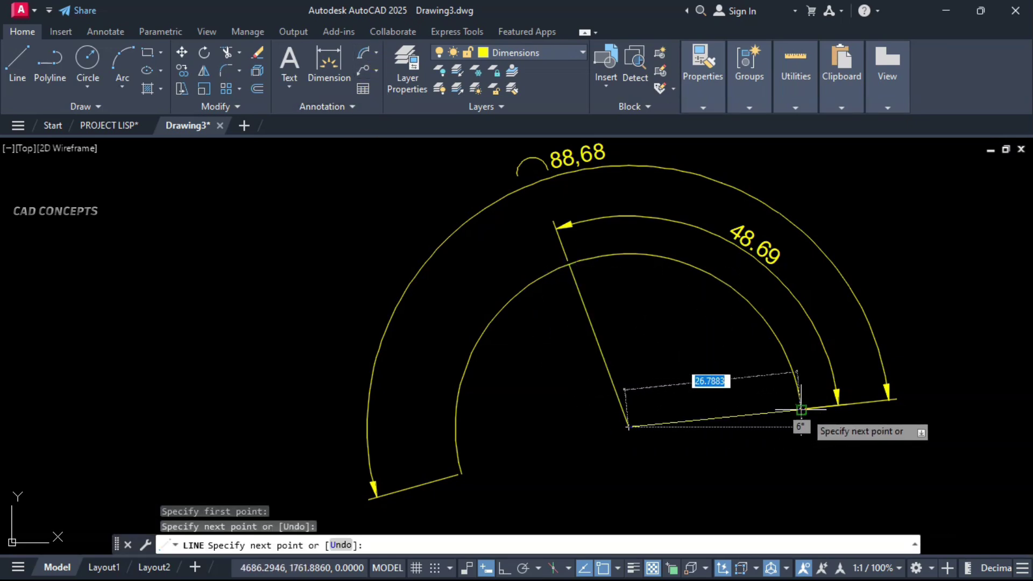
pyautogui.click(801, 410)
pyautogui.rightClick(706, 353)
pyautogui.click(741, 373)
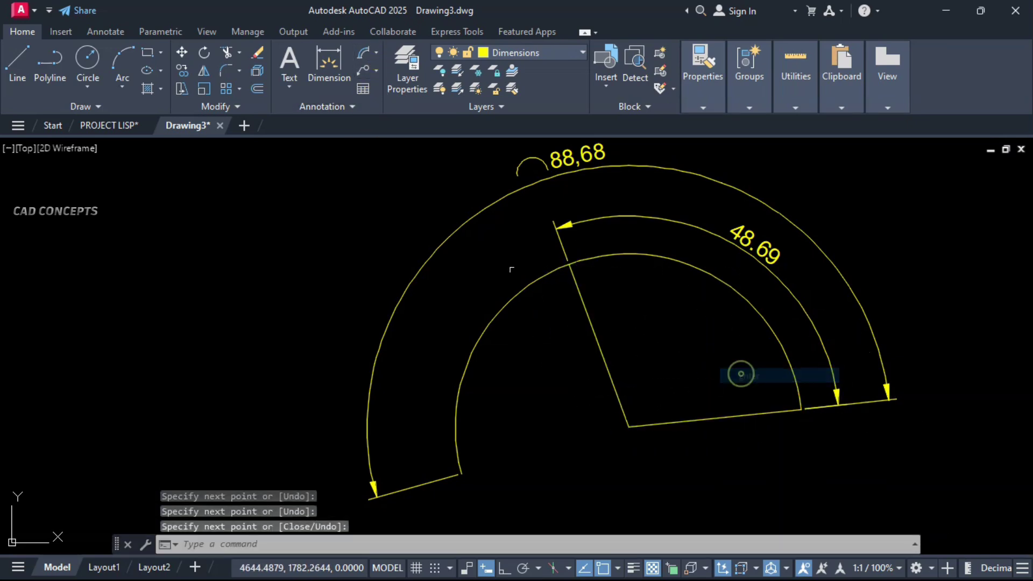
# Add an angular dimension of 104° between the two check lines
pyautogui.click(378, 54)
pyautogui.click(392, 136)
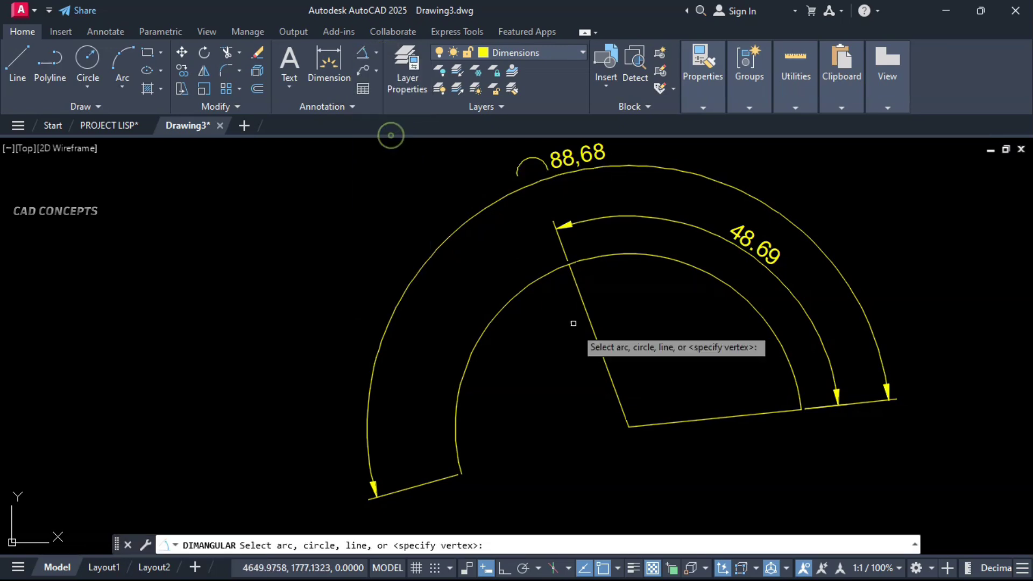
pyautogui.click(611, 381)
pyautogui.click(650, 425)
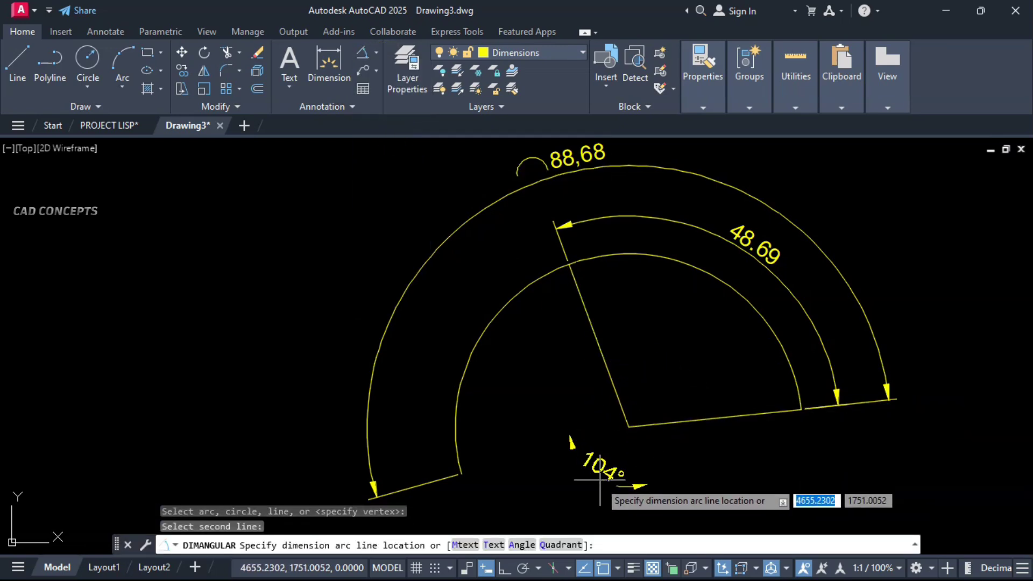
pyautogui.click(595, 498)
# Erase the check lines and add an inner-arc arc-length dimension overridden to 66.5946
pyautogui.press('Delete')
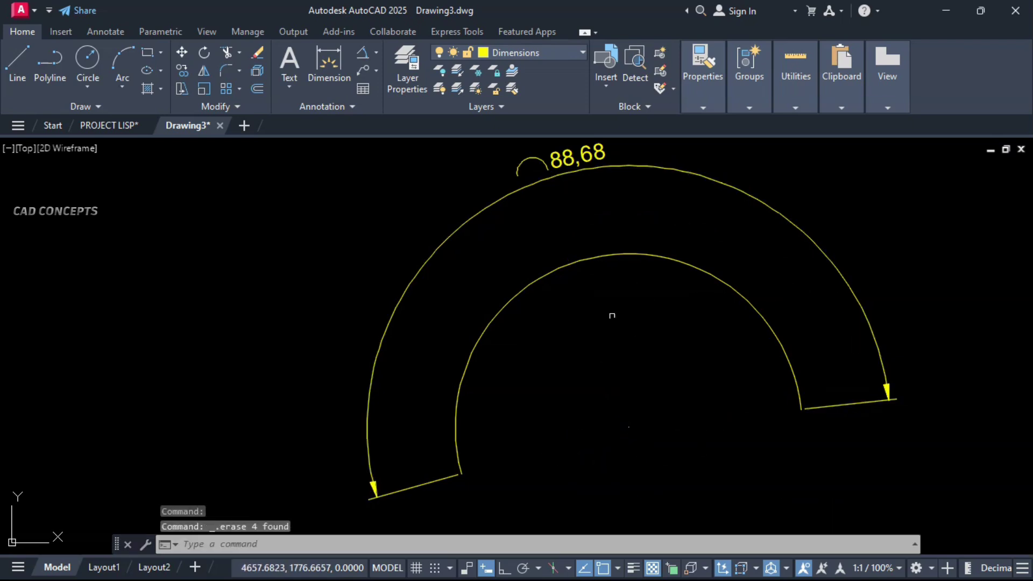
pyautogui.write('DIMA')
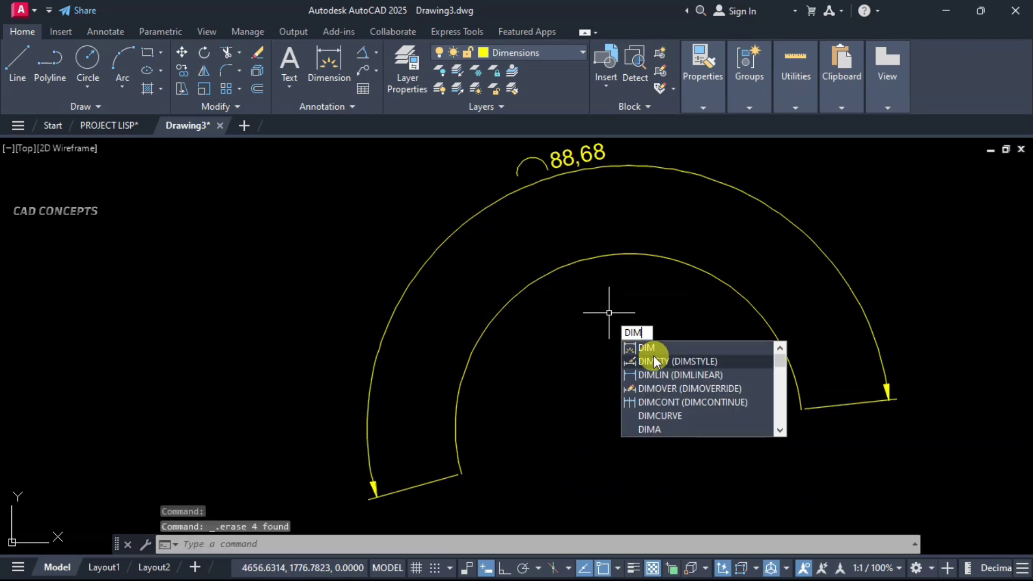
pyautogui.click(649, 424)
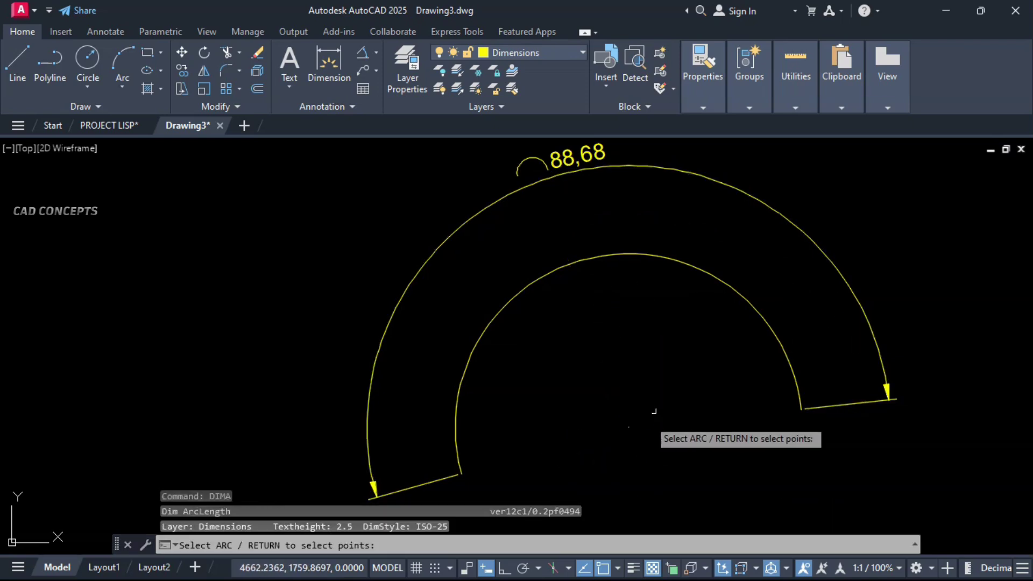
pyautogui.press('Return')
pyautogui.press('Return')
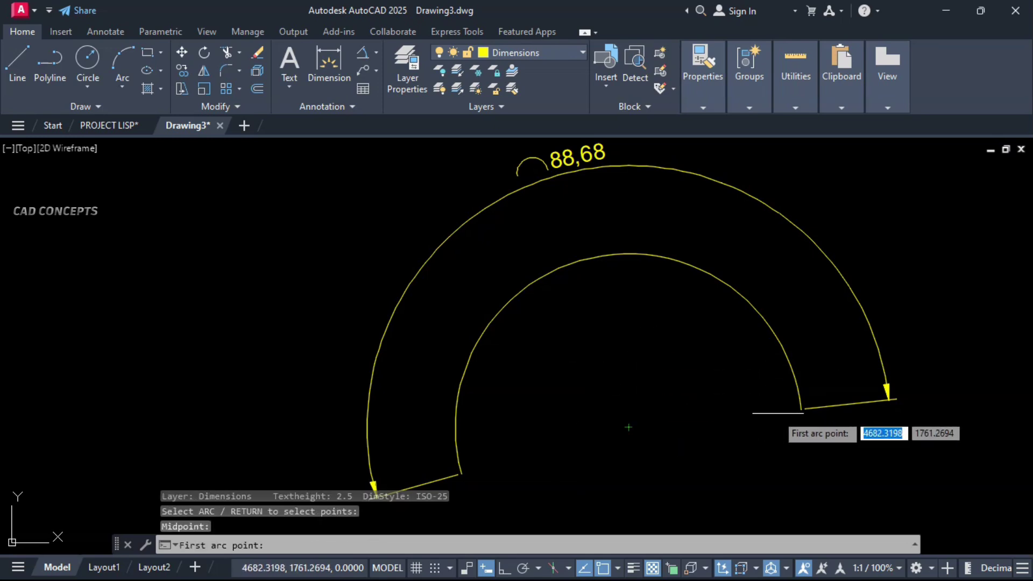
pyautogui.click(801, 410)
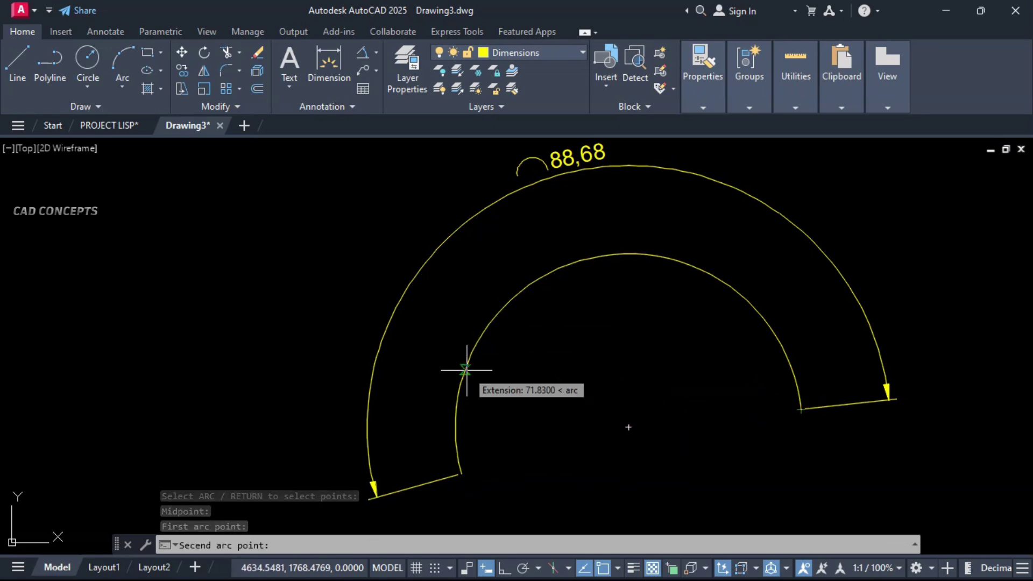
pyautogui.click(481, 335)
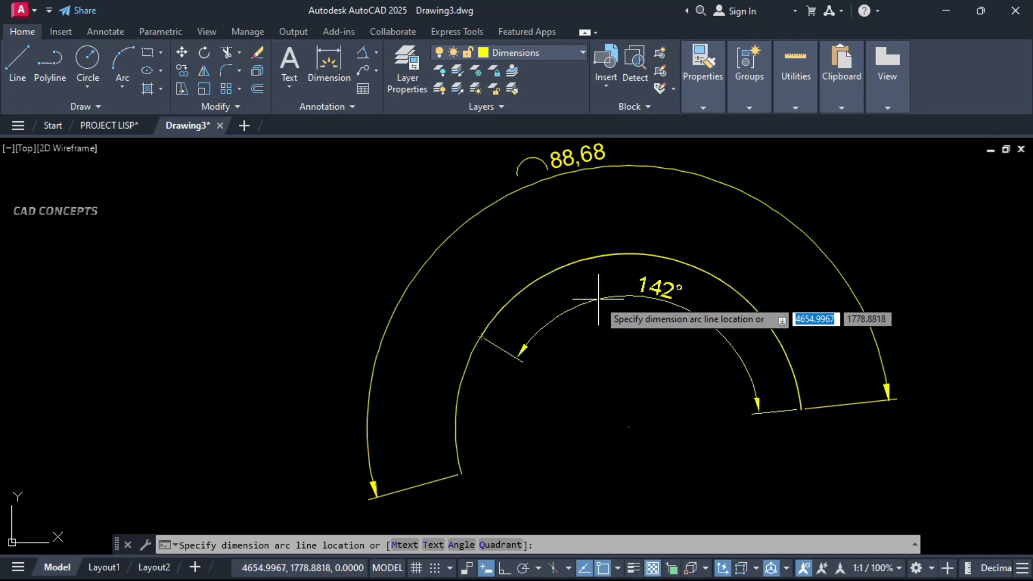
pyautogui.write('t')
pyautogui.press('Return')
pyautogui.write('66.5946')
pyautogui.press('Return')
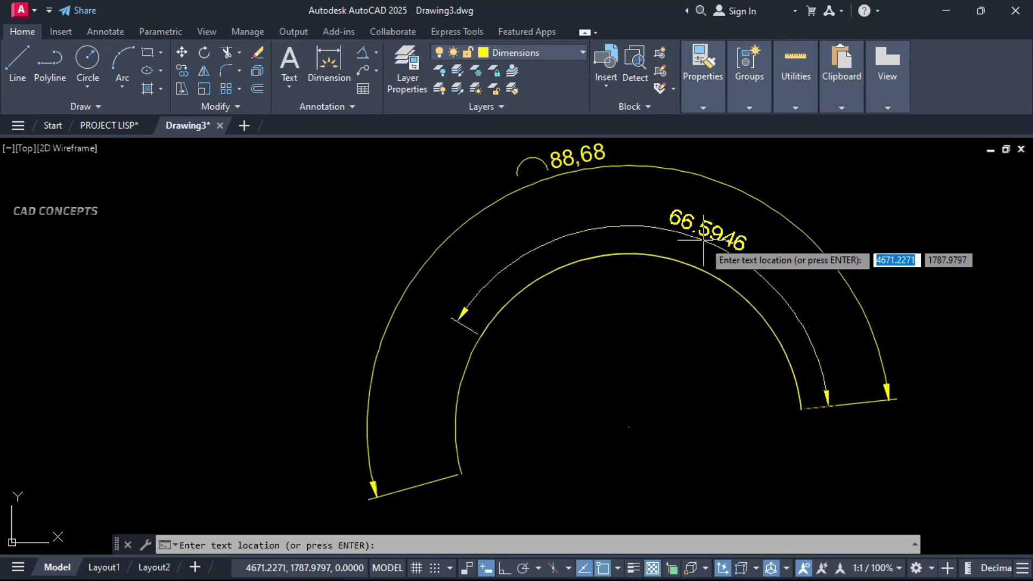
pyautogui.click(677, 240)
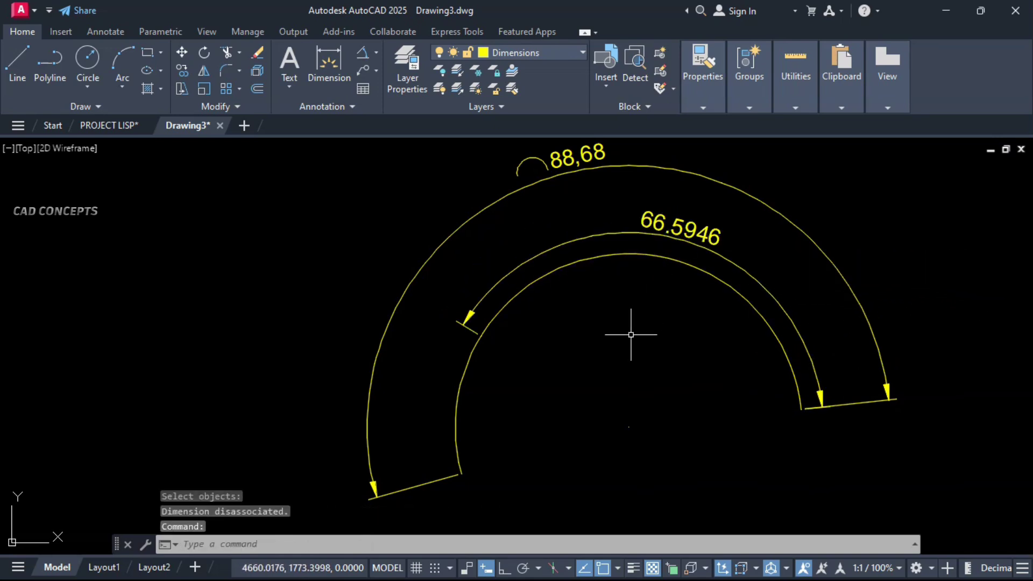
# Repeat the arc-length routine on the inner arc, picking midpoint and endpoints and placing the line
pyautogui.rightClick(519, 260)
pyautogui.click(538, 266)
pyautogui.press('Return')
pyautogui.click(629, 427)
pyautogui.click(461, 473)
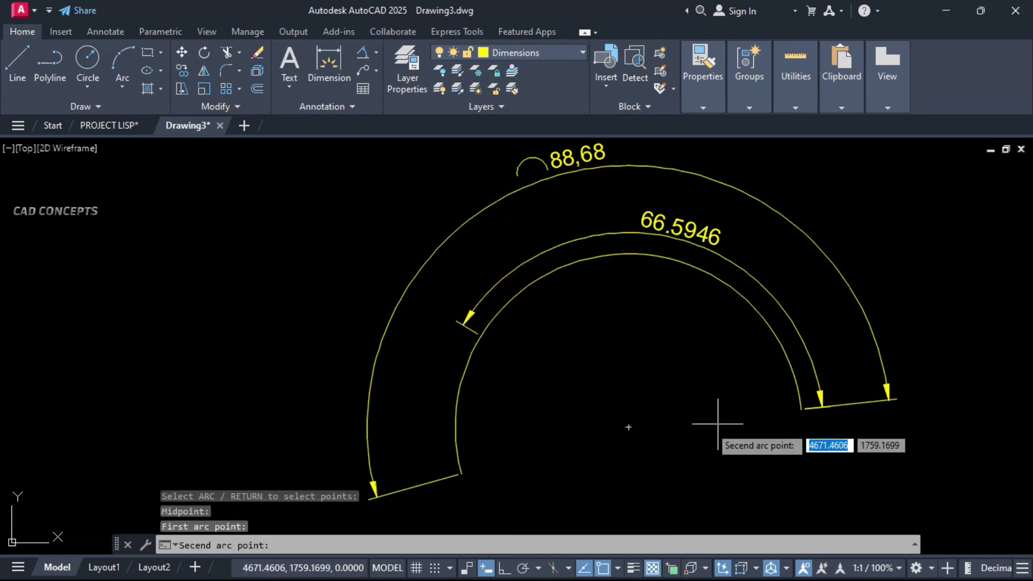
pyautogui.click(798, 410)
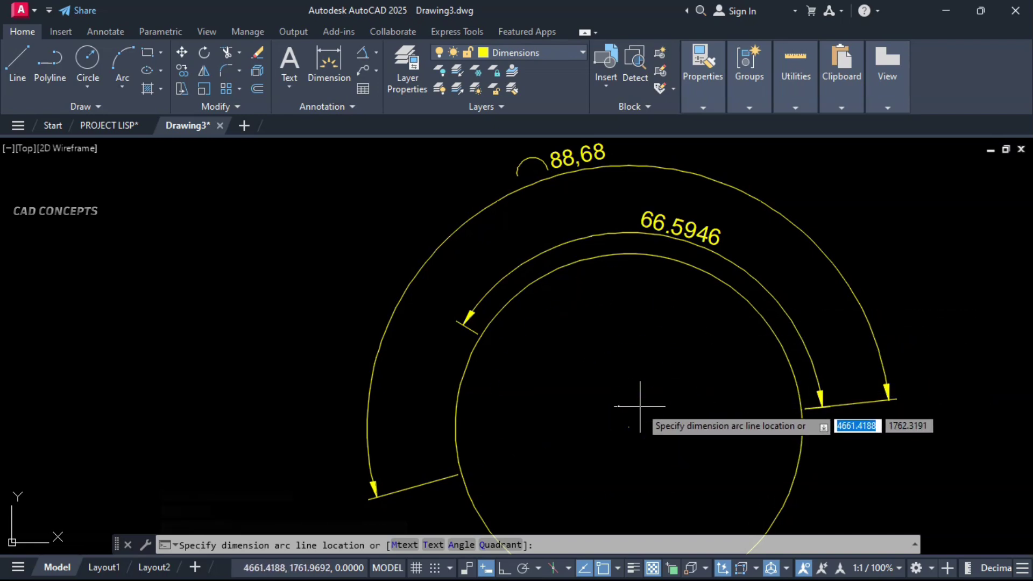
pyautogui.click(611, 298)
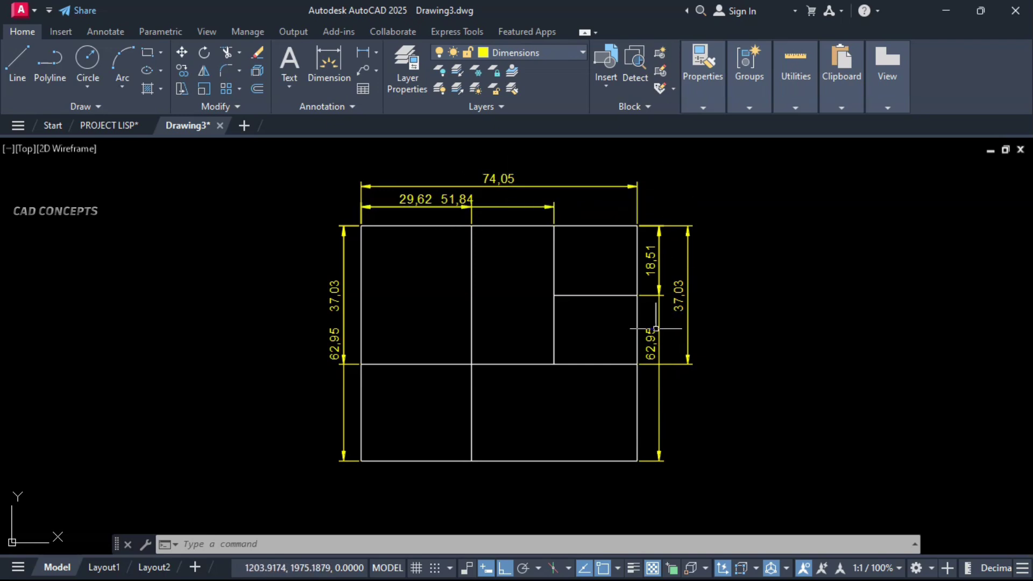
# Run DIMOVERLAP, undo it and rerun it to flag overlapping dimensions in red
pyautogui.write('D')
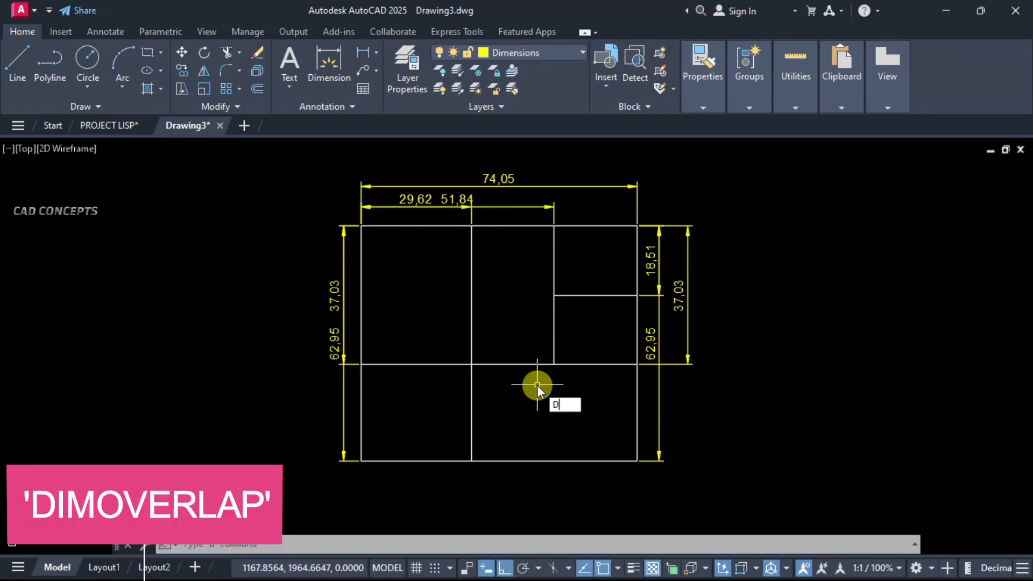
pyautogui.write('IMOV')
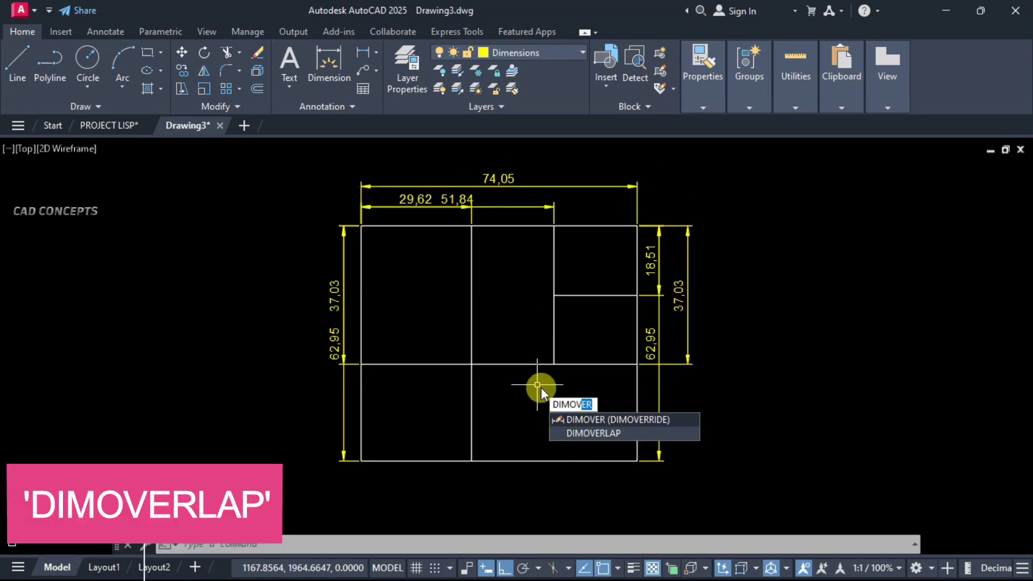
pyautogui.click(603, 436)
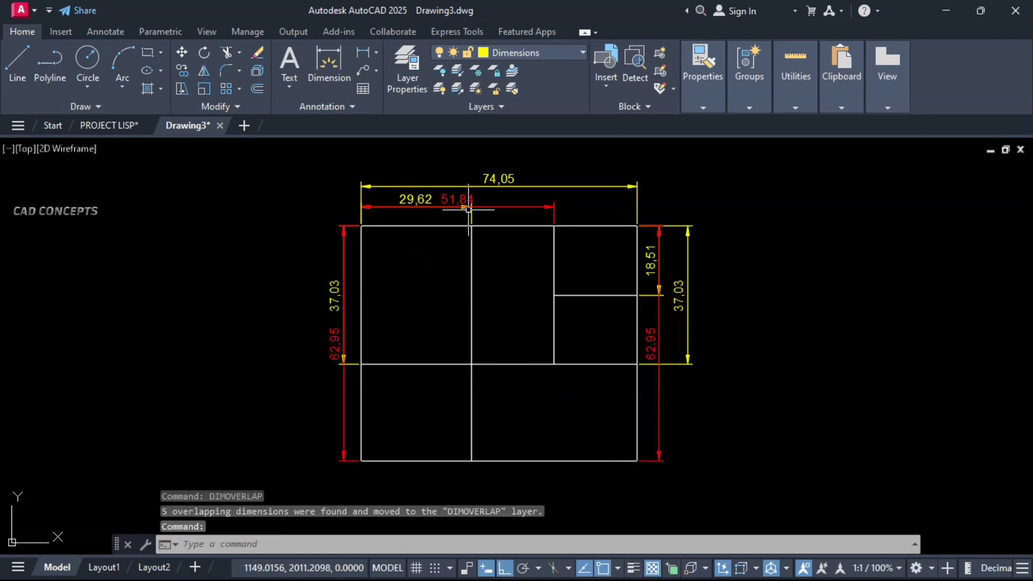
pyautogui.moveTo(338, 347)
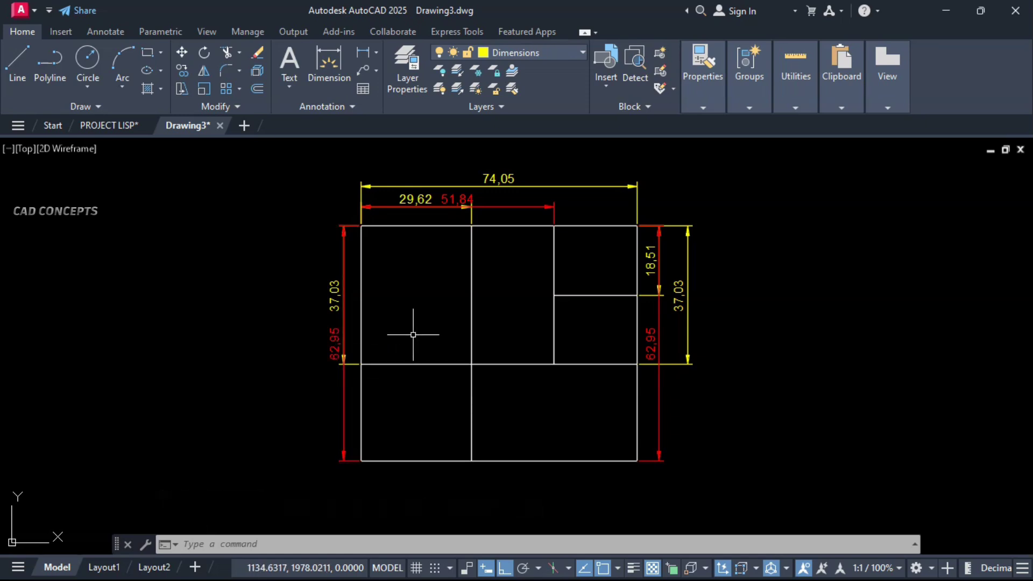
pyautogui.hotkey('ctrl', 'z')
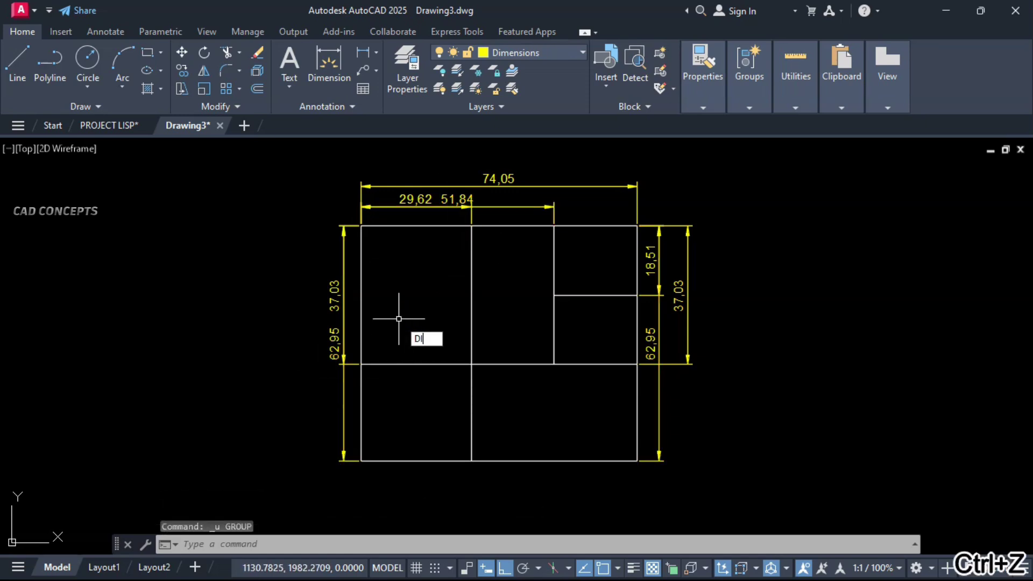
pyautogui.write('OVERLAP')
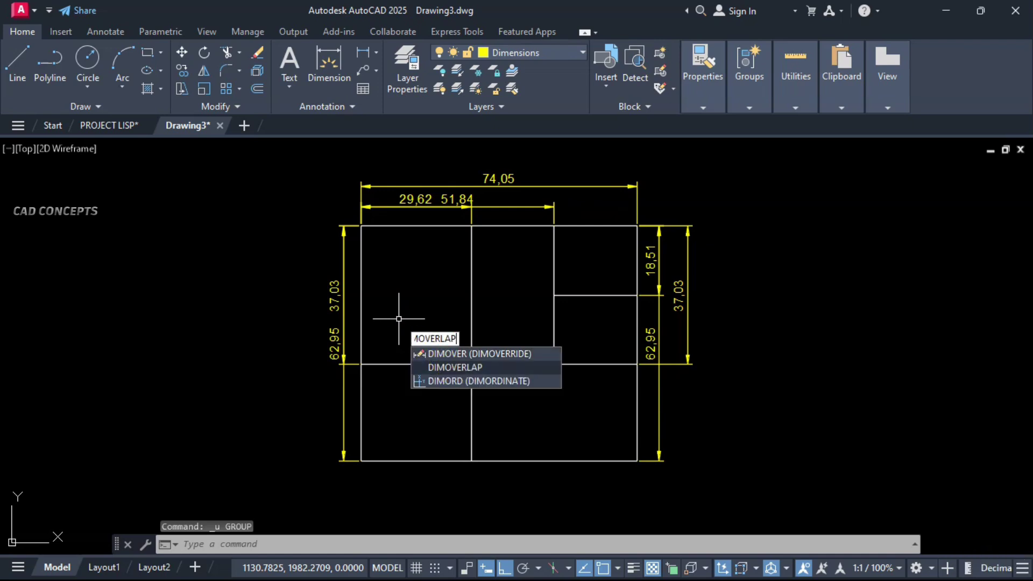
pyautogui.click(444, 367)
# Move the red 51,84 dimension up above the drawing
pyautogui.click(490, 206)
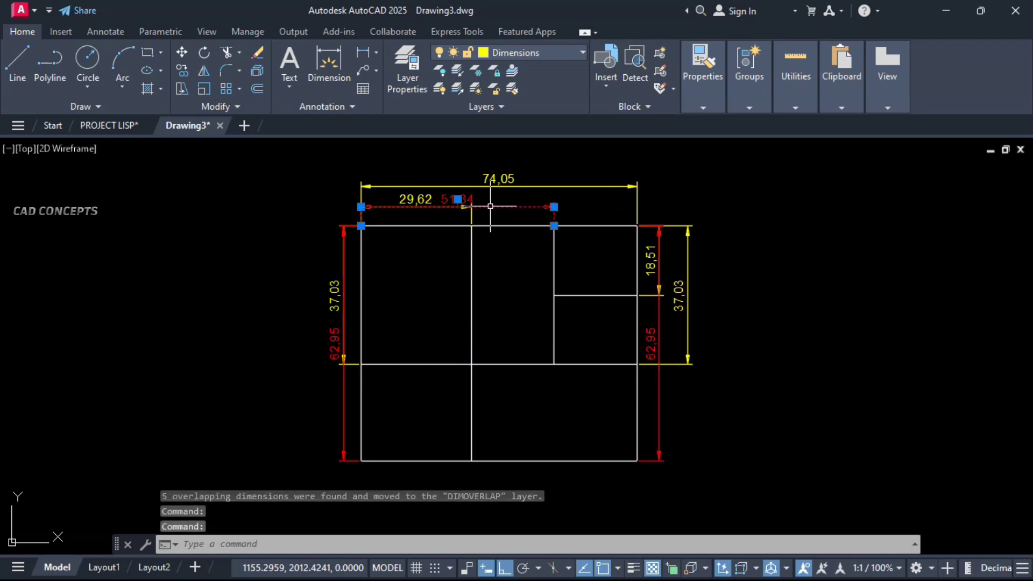
pyautogui.write('M')
pyautogui.press('Return')
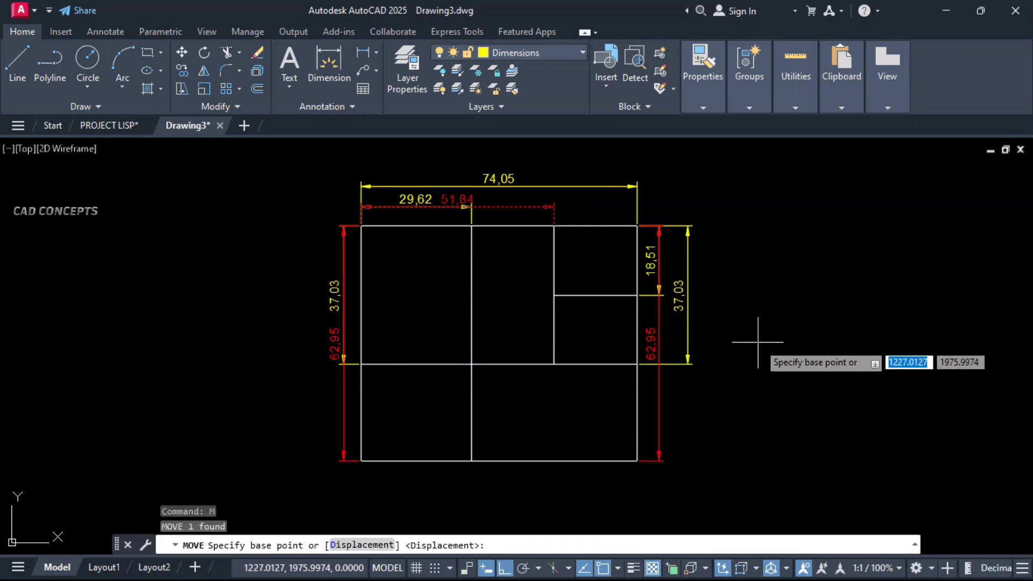
pyautogui.moveTo(759, 342); pyautogui.dragTo(763, 369, button='middle')
pyautogui.click(779, 380)
pyautogui.click(781, 321)
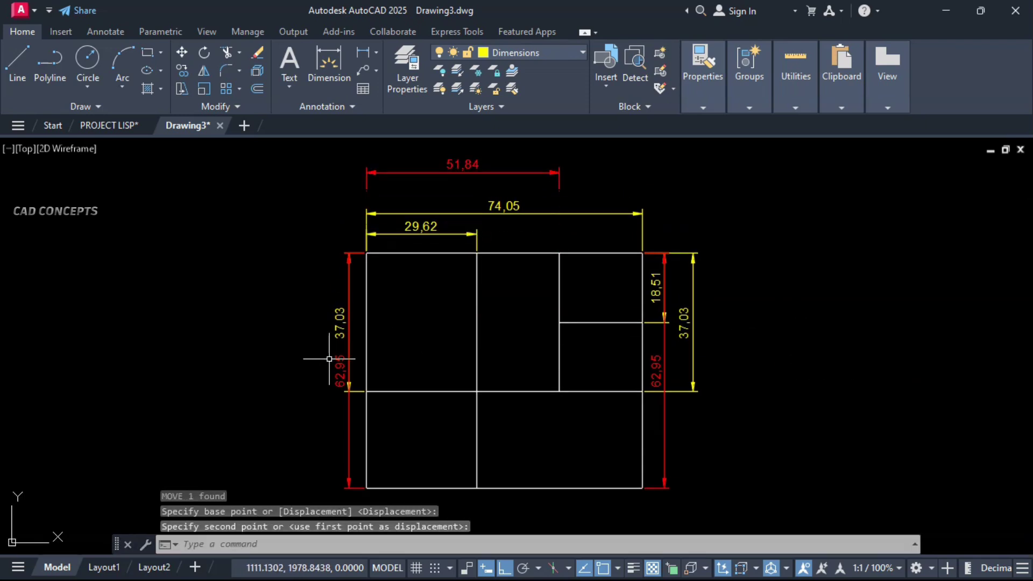
# Move the left 62,95 dimension further left and the right 62,95 further right
pyautogui.click(342, 371)
pyautogui.write('M')
pyautogui.press('Return')
pyautogui.click(280, 392)
pyautogui.click(221, 394)
pyautogui.click(664, 410)
pyautogui.write('M')
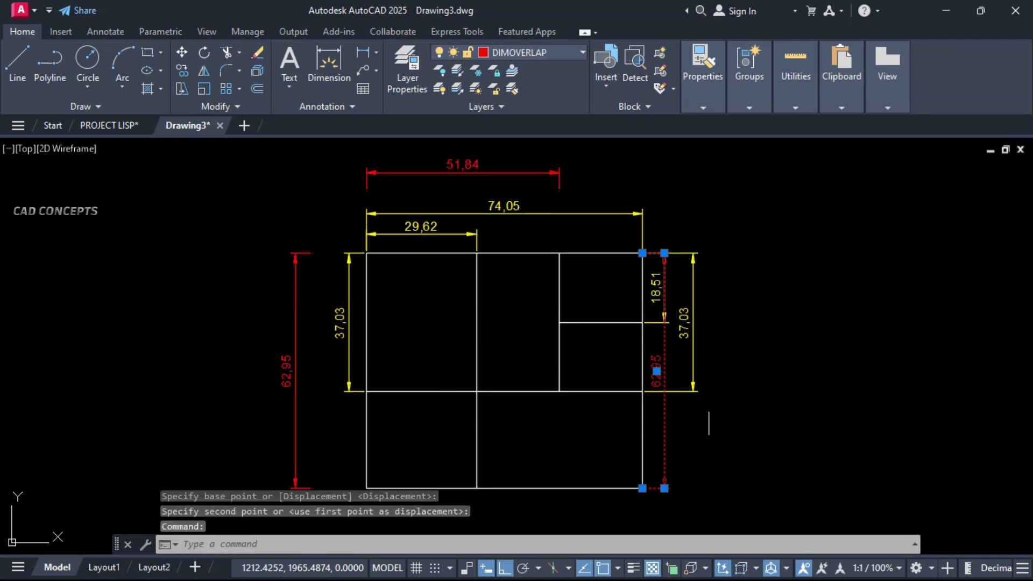
pyautogui.press('Return')
pyautogui.click(737, 411)
pyautogui.click(811, 409)
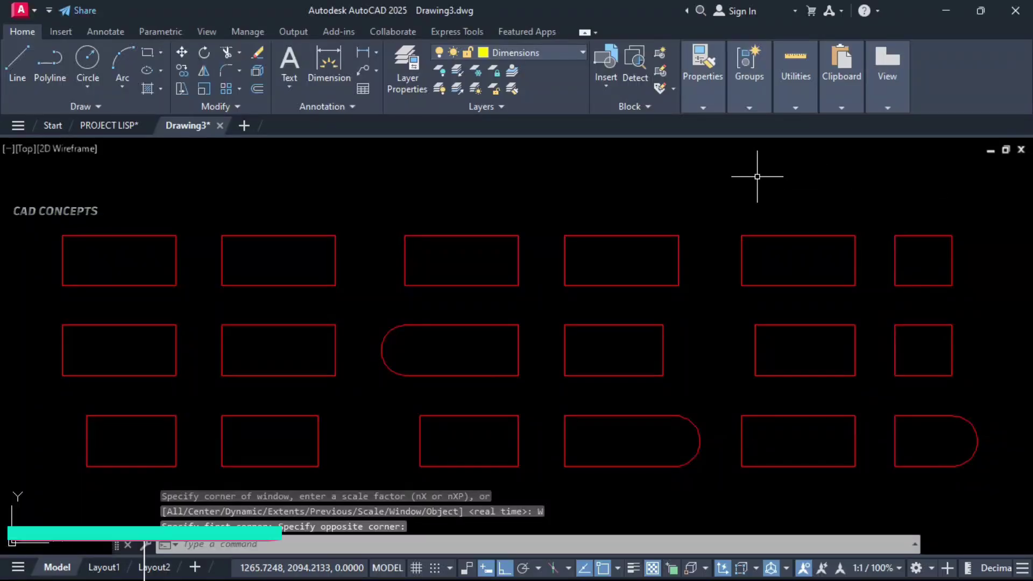
# Window-select all 18 red shapes for AD, adding widths like 60,29 and arc lengths like 40,28
pyautogui.press('Return')
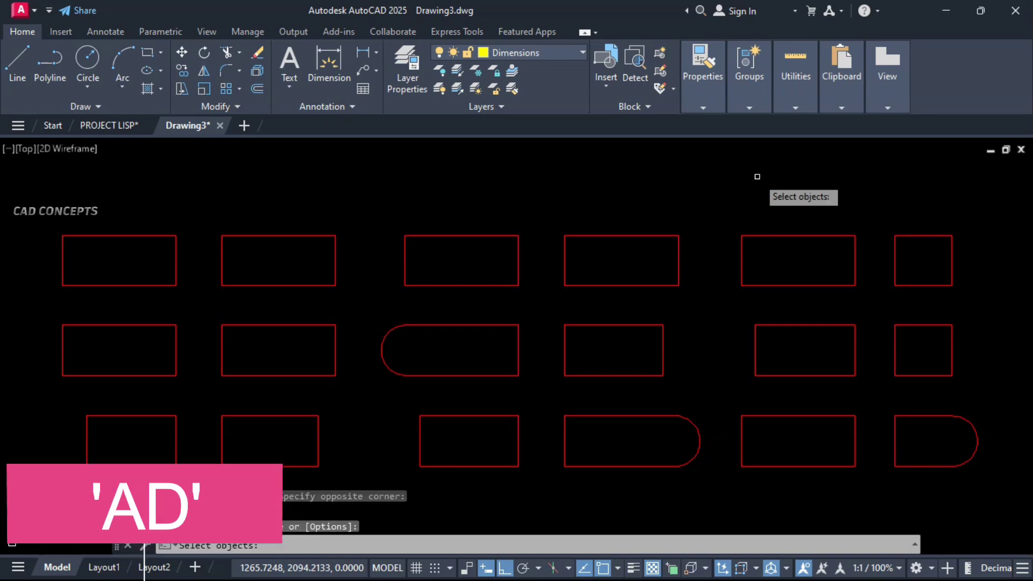
pyautogui.click(23, 221)
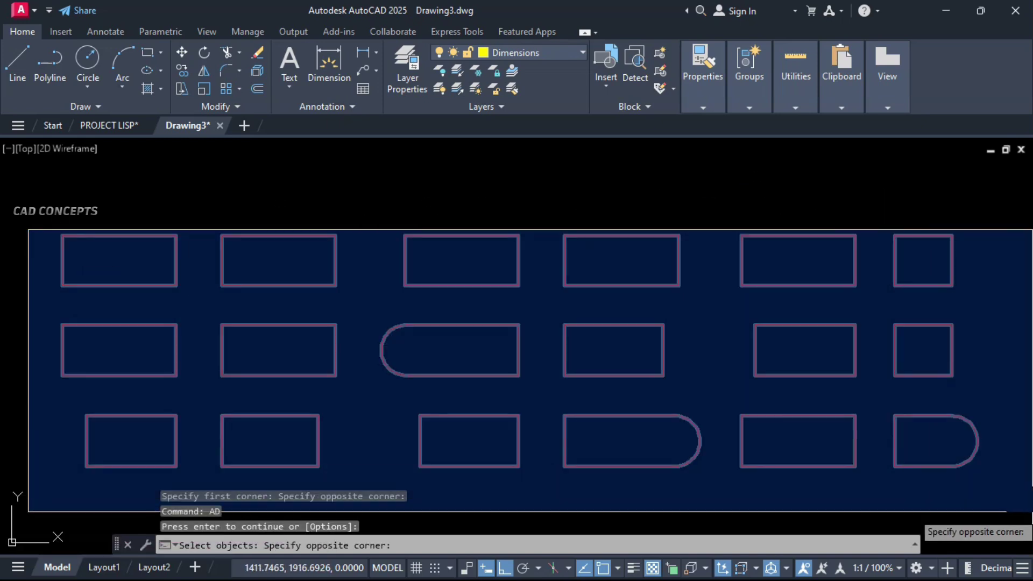
pyautogui.click(1025, 509)
pyautogui.press('Return')
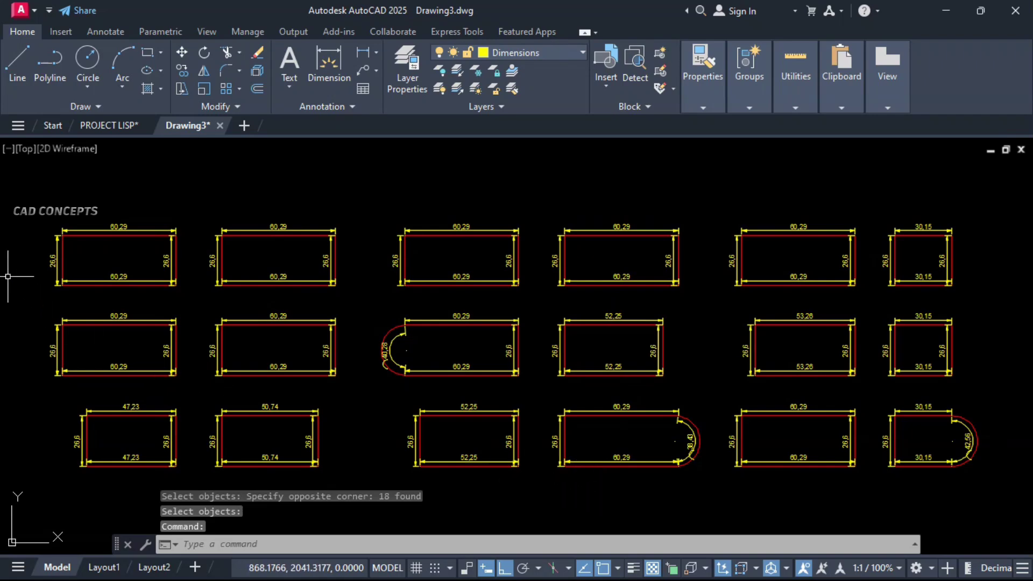
pyautogui.scroll(2, 8, 276)
pyautogui.scroll(-2, 55, 316)
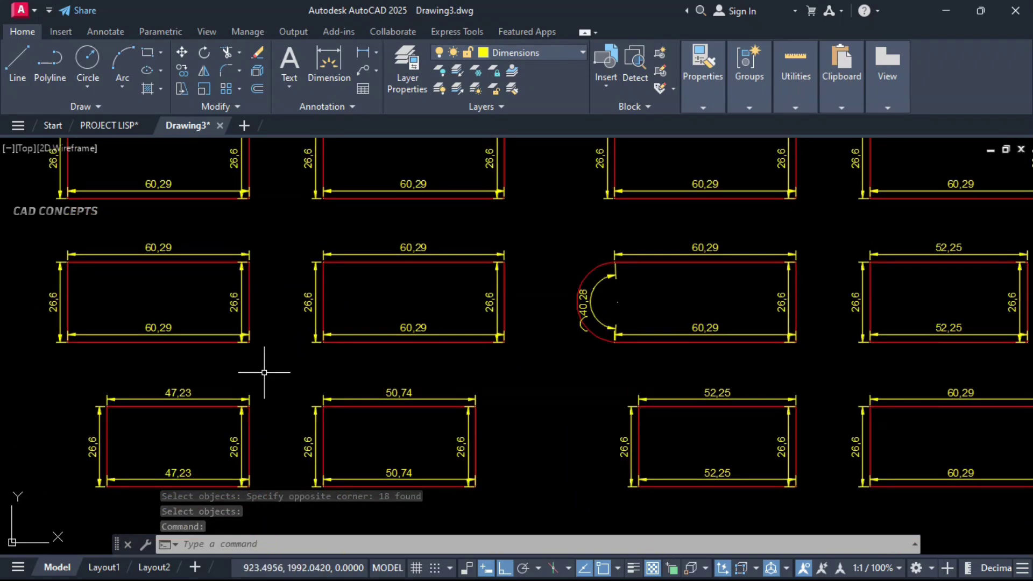
pyautogui.scroll(2, 471, 343)
pyautogui.scroll(4, 472, 344)
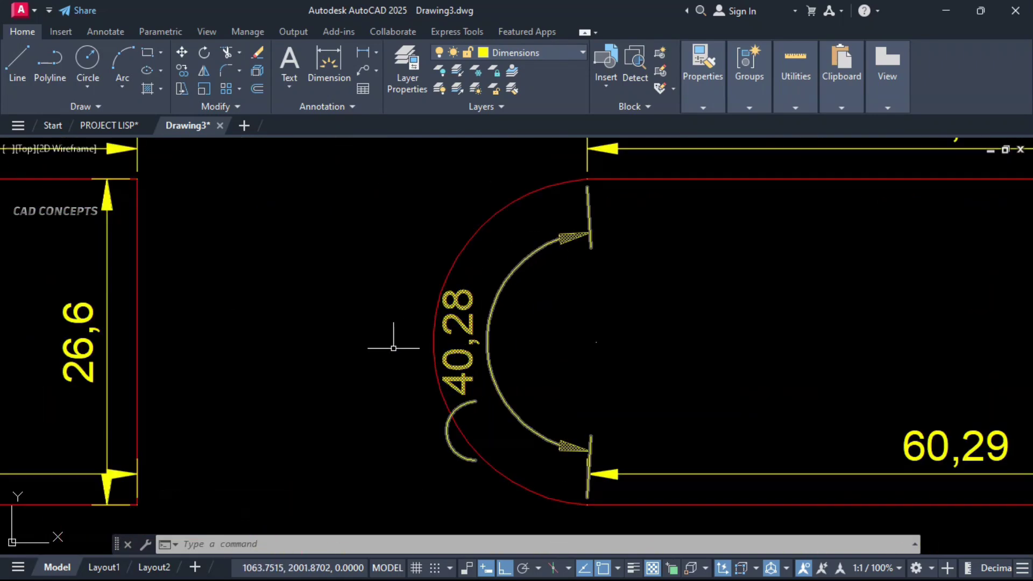
pyautogui.scroll(-1, 380, 357)
pyautogui.scroll(-3, 593, 380)
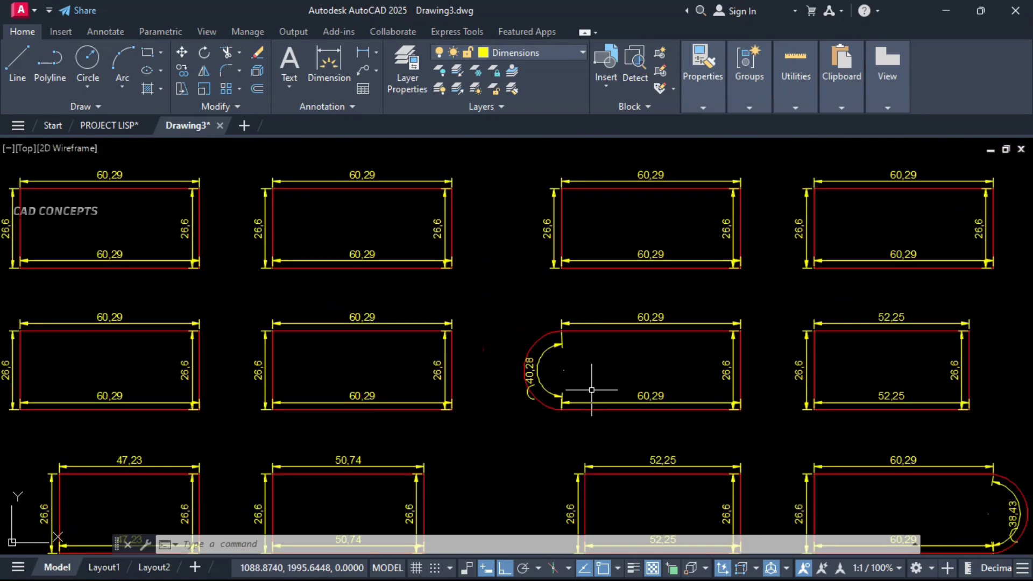
pyautogui.scroll(2, 598, 396)
pyautogui.scroll(-2, 623, 411)
pyautogui.scroll(2, 673, 430)
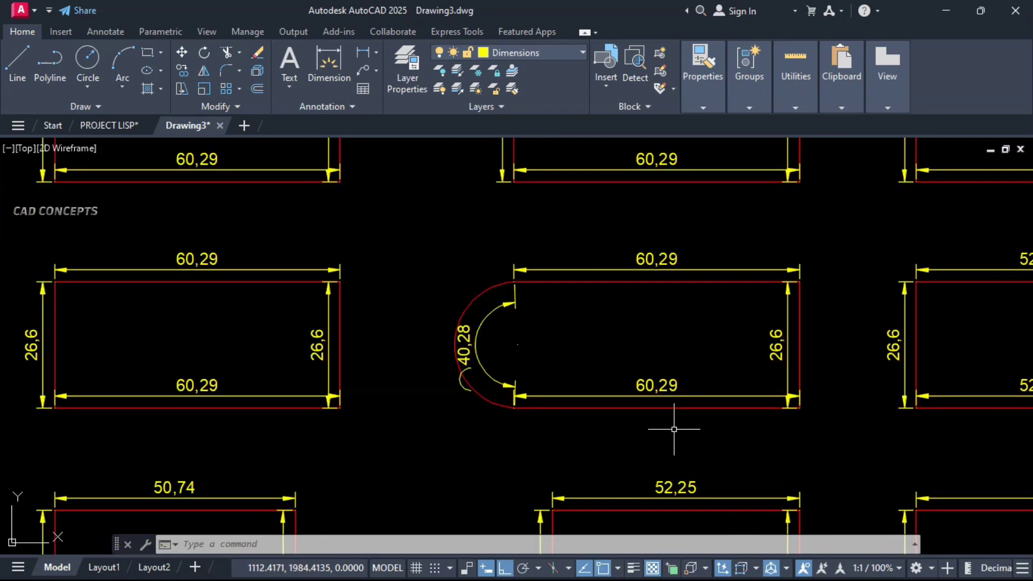
pyautogui.scroll(-4, 676, 429)
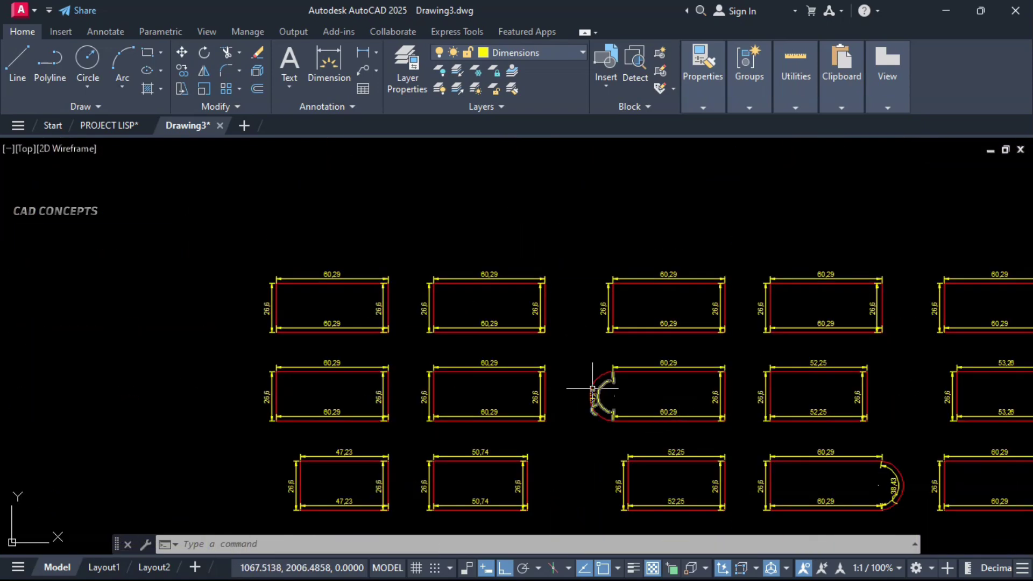
pyautogui.scroll(-3, 586, 387)
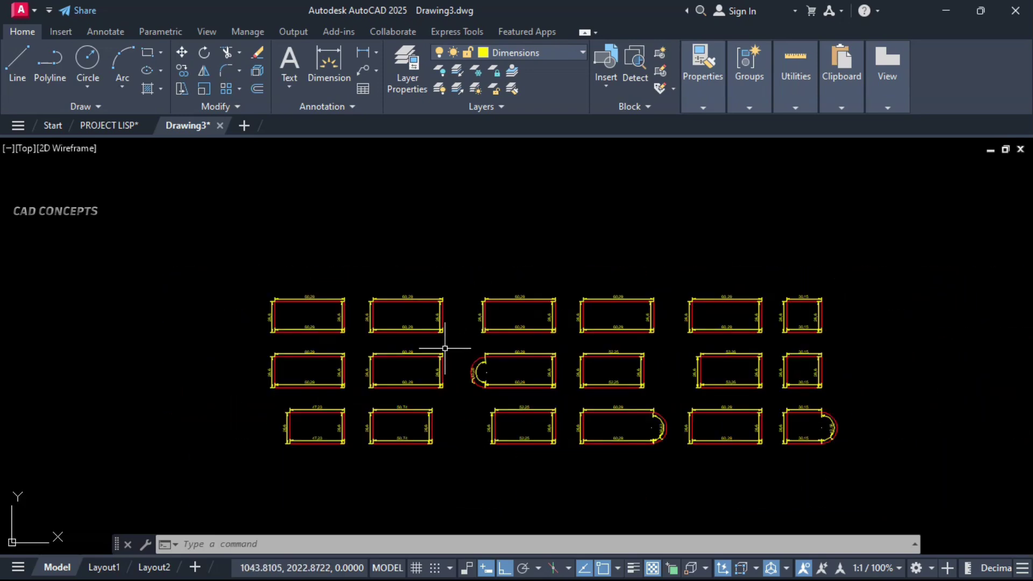
# Draw a red stepped polyline outline and centre it in the view
pyautogui.press('Return')
pyautogui.click(399, 240)
pyautogui.click(399, 188)
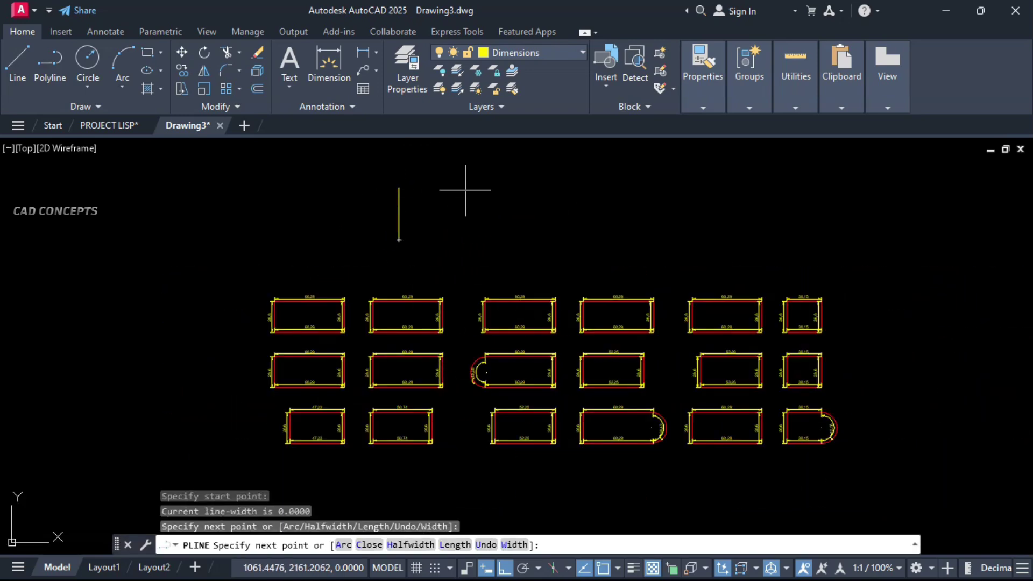
pyautogui.click(466, 187)
pyautogui.click(466, 160)
pyautogui.click(506, 161)
pyautogui.click(506, 203)
pyautogui.click(572, 247)
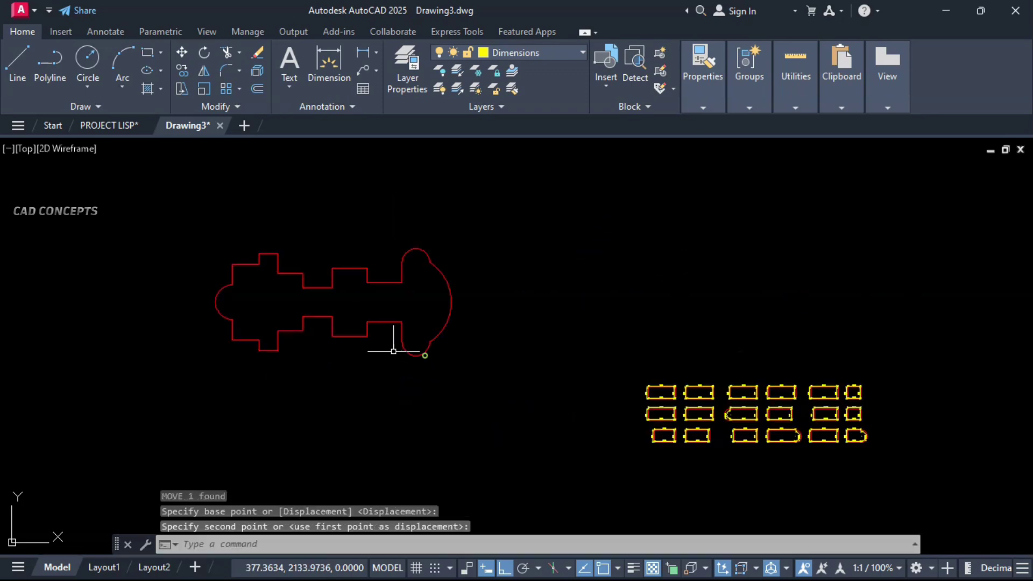
pyautogui.scroll(4, 318, 323)
pyautogui.moveTo(318, 323); pyautogui.dragTo(474, 375, button='middle')
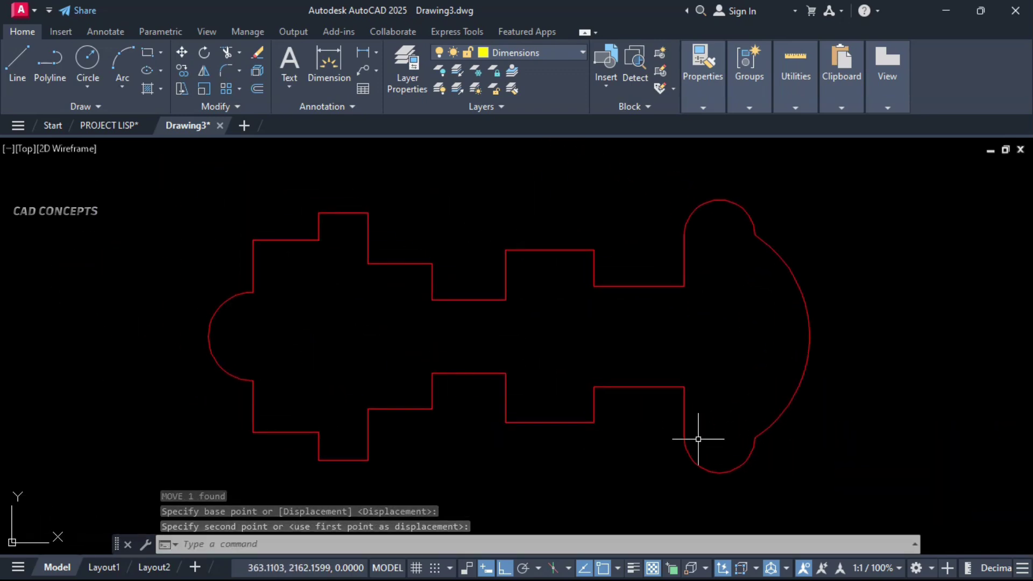
# Auto-dimension the stepped outline with the AD routine
pyautogui.write('AD')
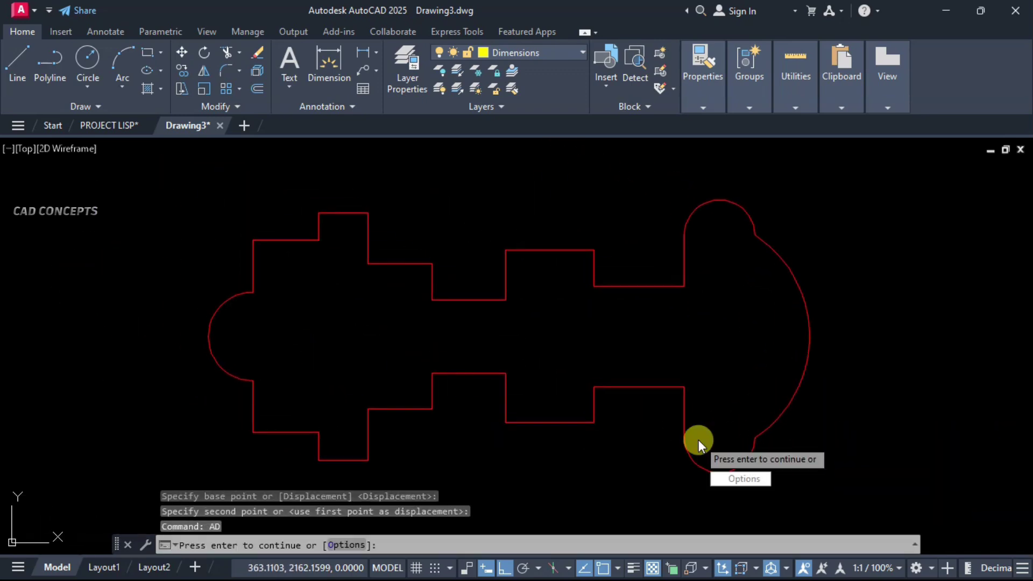
pyautogui.press('Return')
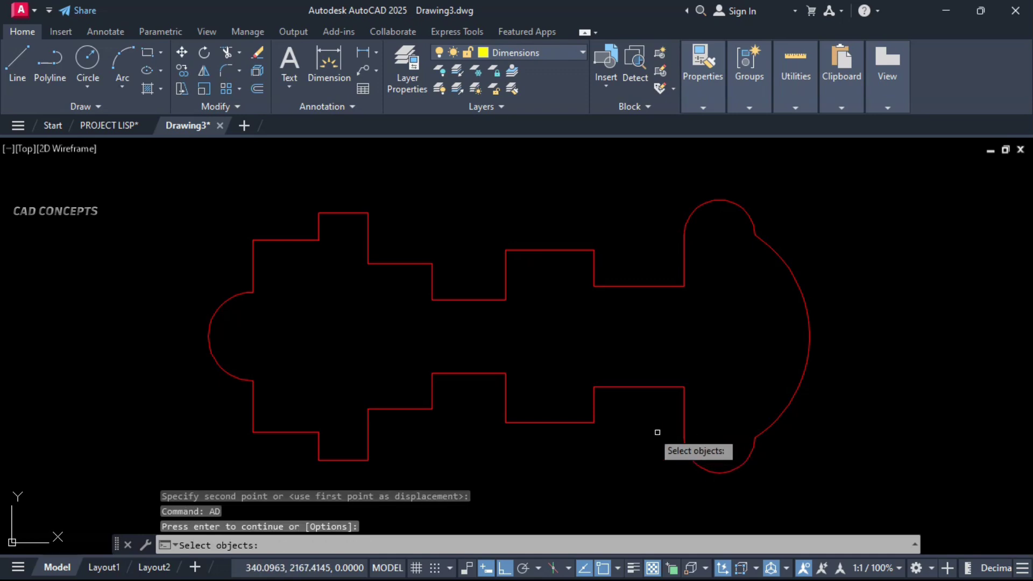
pyautogui.click(364, 231)
pyautogui.press('Return')
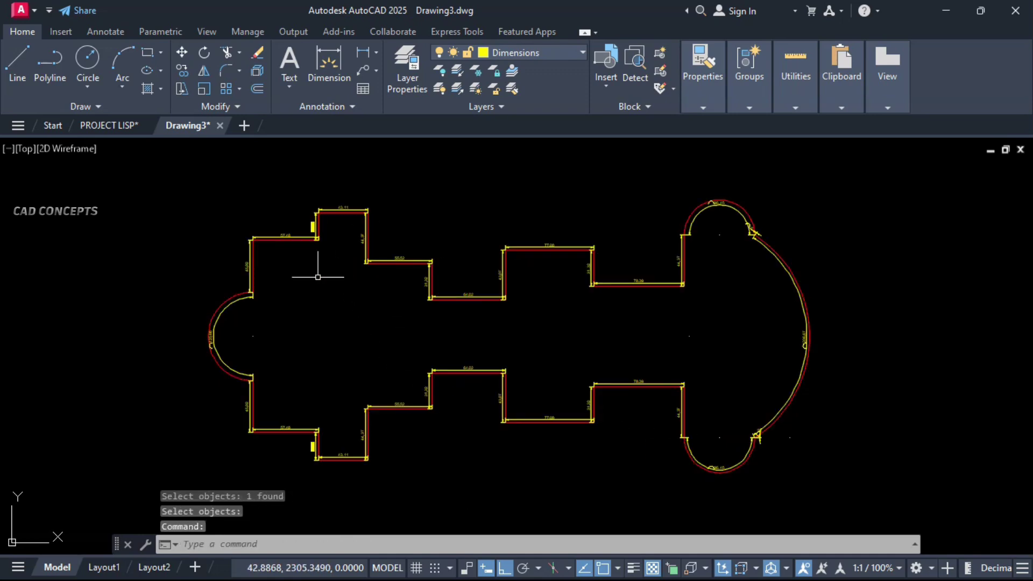
# Zoom and pan to review the dimensioned outline, including the large right arc
pyautogui.scroll(4, 208, 328)
pyautogui.scroll(1, 305, 370)
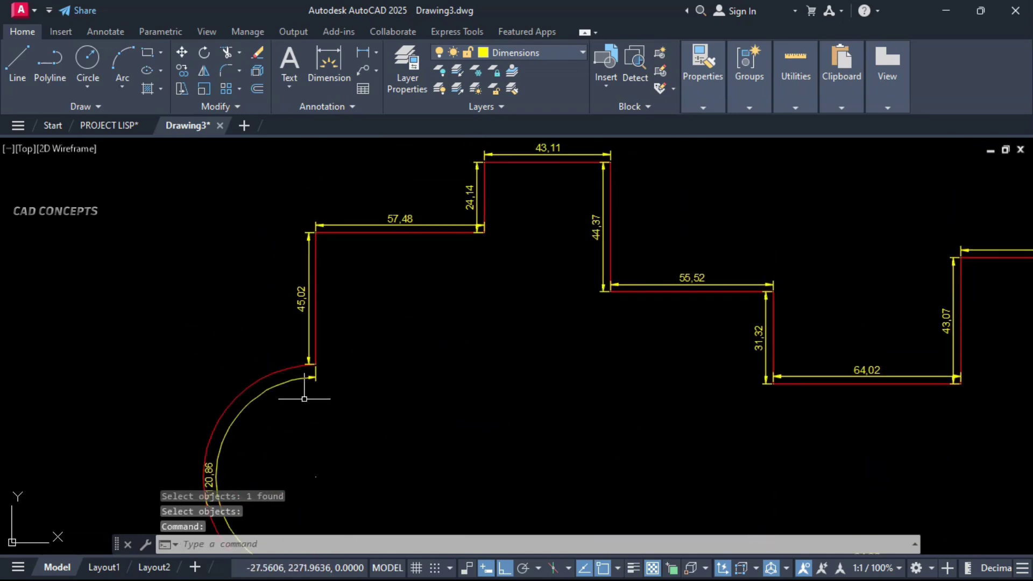
pyautogui.moveTo(673, 350); pyautogui.dragTo(438, 346, button='middle')
pyautogui.moveTo(710, 380)
pyautogui.mouseDown(button='middle')
pyautogui.moveTo(614, 341)
pyautogui.moveTo(474, 319)
pyautogui.mouseUp(button='middle')
pyautogui.moveTo(863, 400); pyautogui.dragTo(557, 434, button='middle')
pyautogui.scroll(-8, 757, 302)
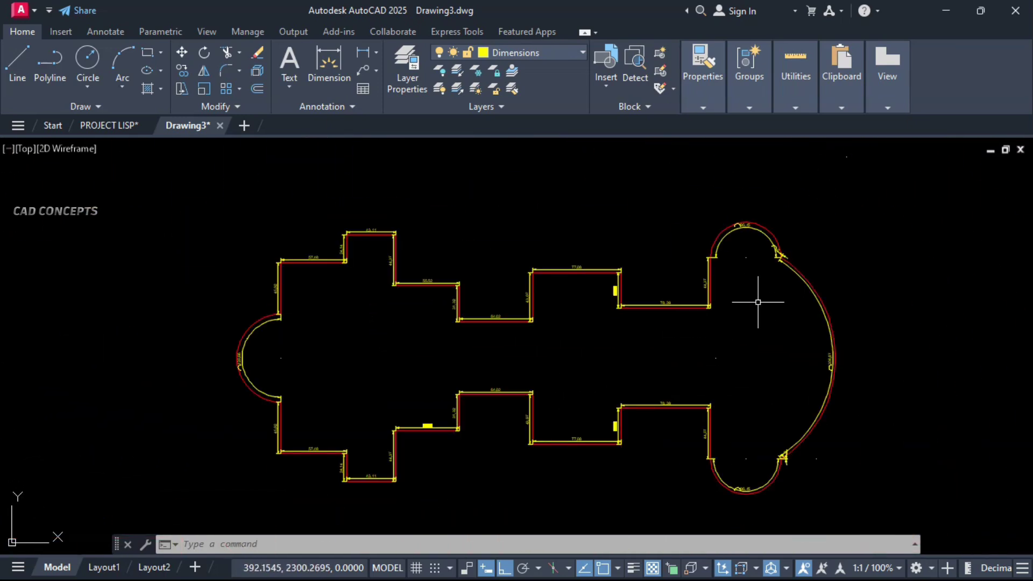
pyautogui.scroll(5, 757, 295)
pyautogui.scroll(-6, 801, 293)
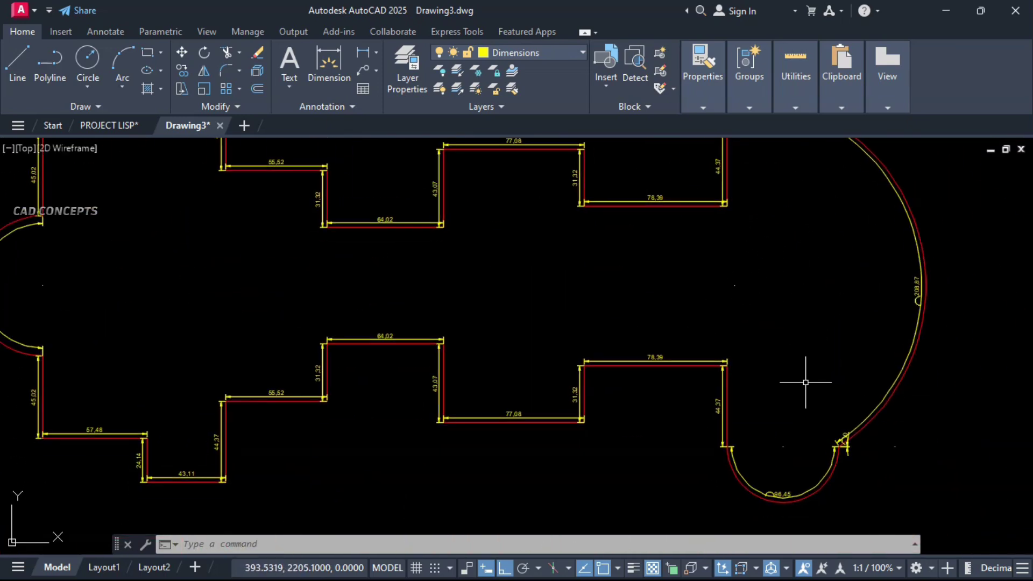
pyautogui.scroll(4, 743, 430)
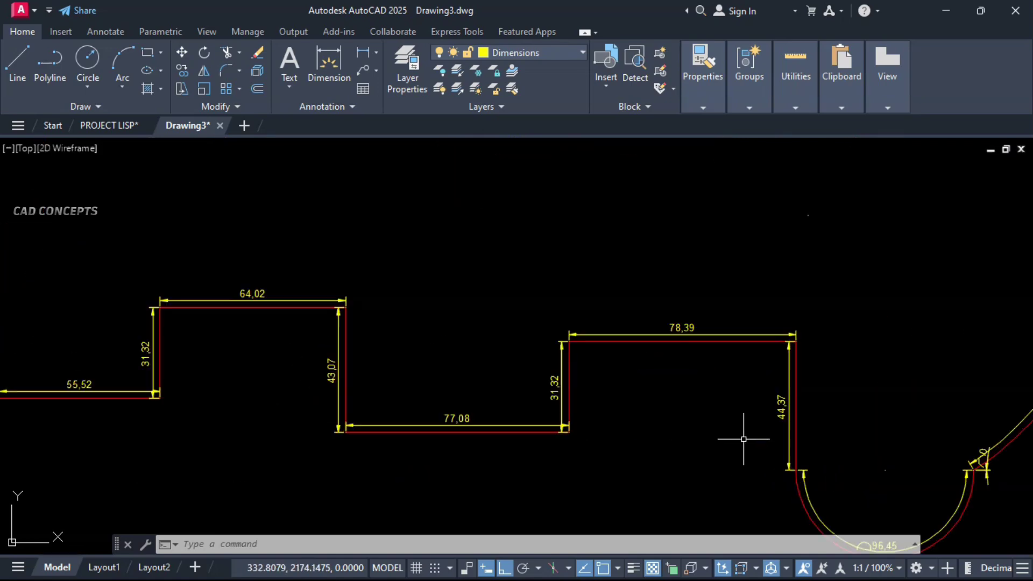
pyautogui.scroll(-2, 743, 437)
pyautogui.scroll(-2, 744, 439)
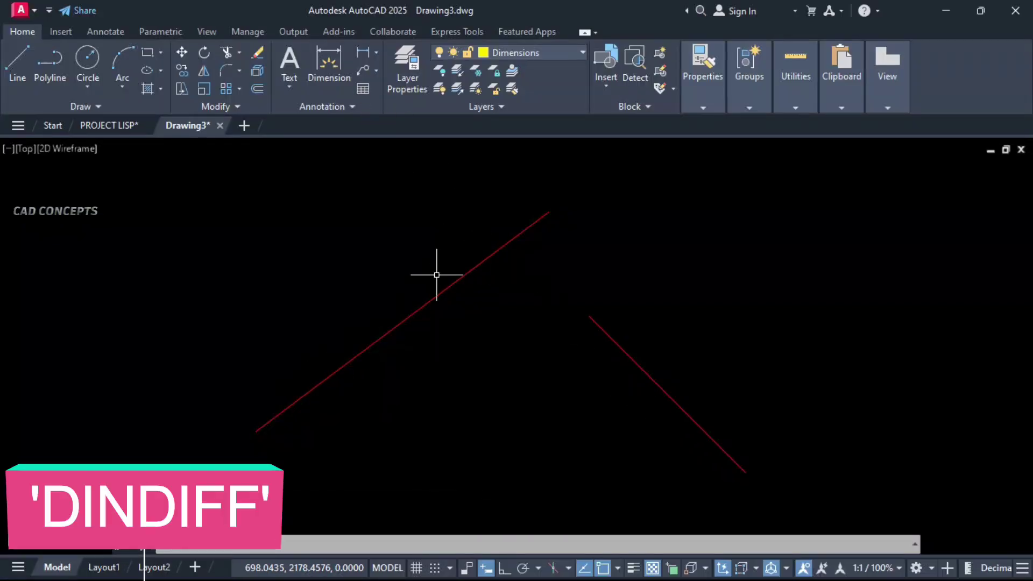
# Add a DIMDIFF dimension to the long red line showing X +64.43, Y +48.37
pyautogui.write('DIMDIFF')
pyautogui.press('Return')
pyautogui.click(256, 431)
pyautogui.click(548, 212)
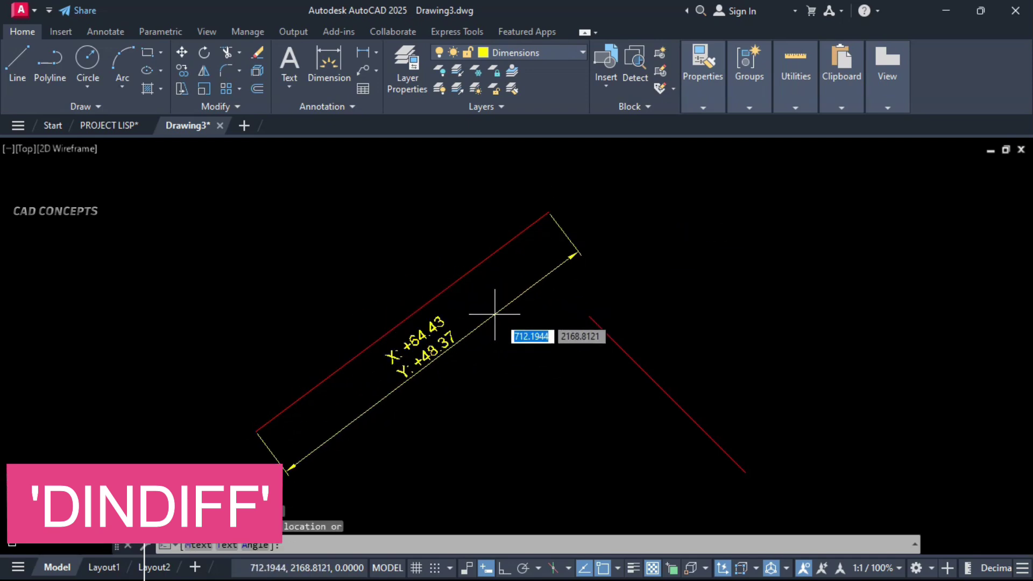
pyautogui.click(386, 308)
# Add a DIMDIFF dimension to the short red line showing X +34.42, Y -34.39
pyautogui.press('Return')
pyautogui.click(590, 316)
pyautogui.click(746, 472)
pyautogui.click(720, 378)
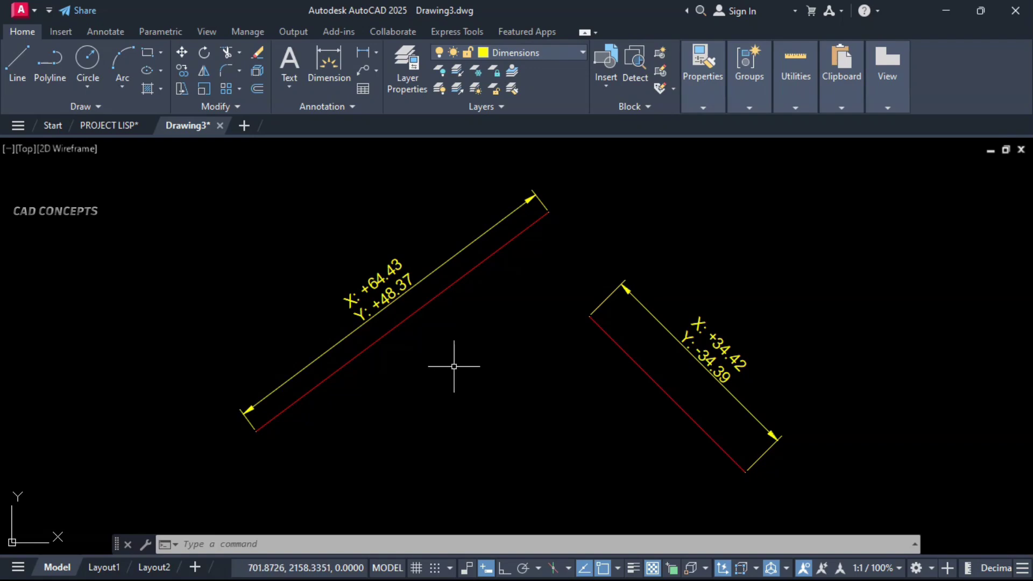
# Dimension the short red line: vertical 34,39 and horizontal 34,42
pyautogui.click(359, 52)
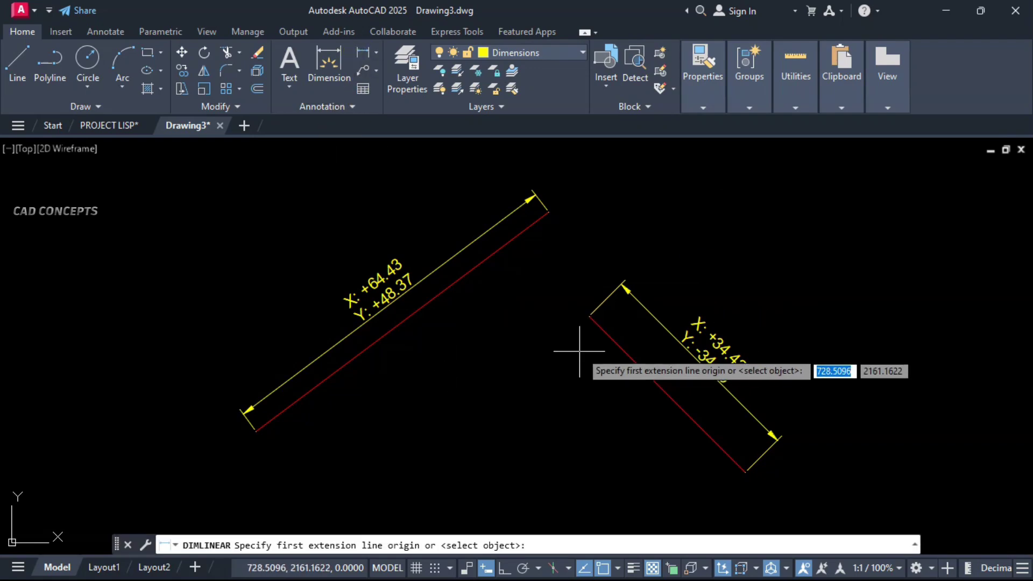
pyautogui.click(590, 315)
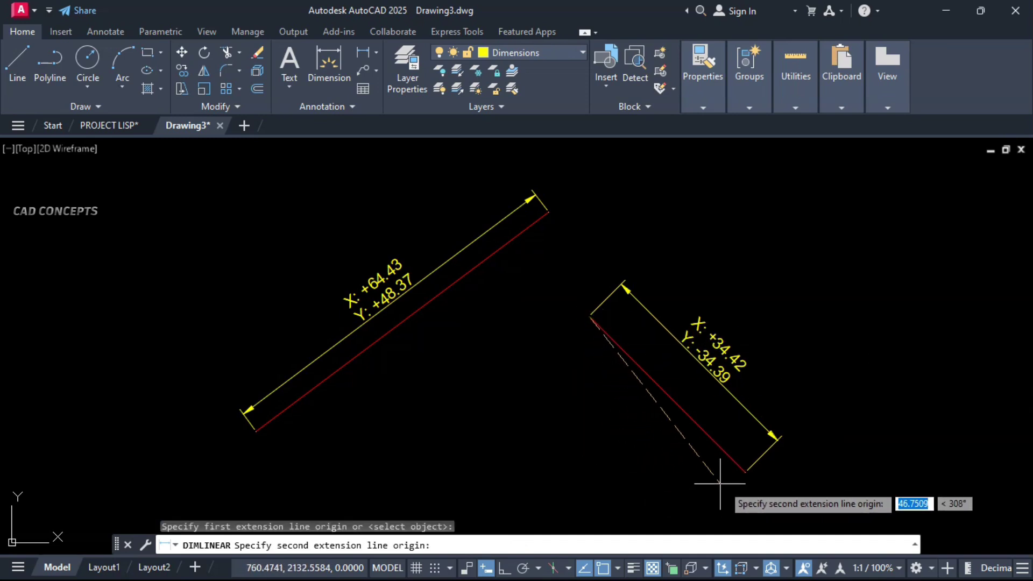
pyautogui.click(741, 474)
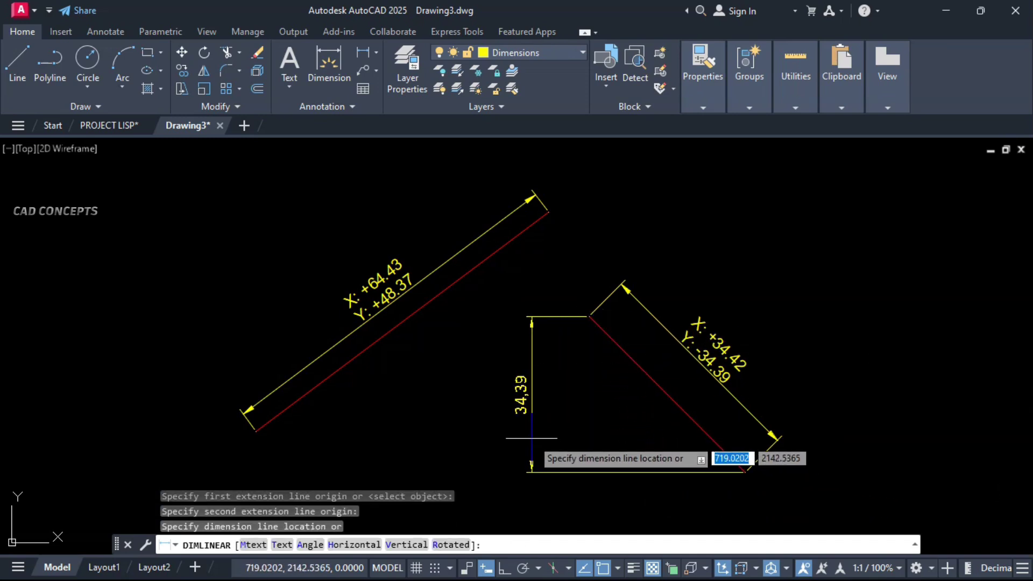
pyautogui.click(531, 439)
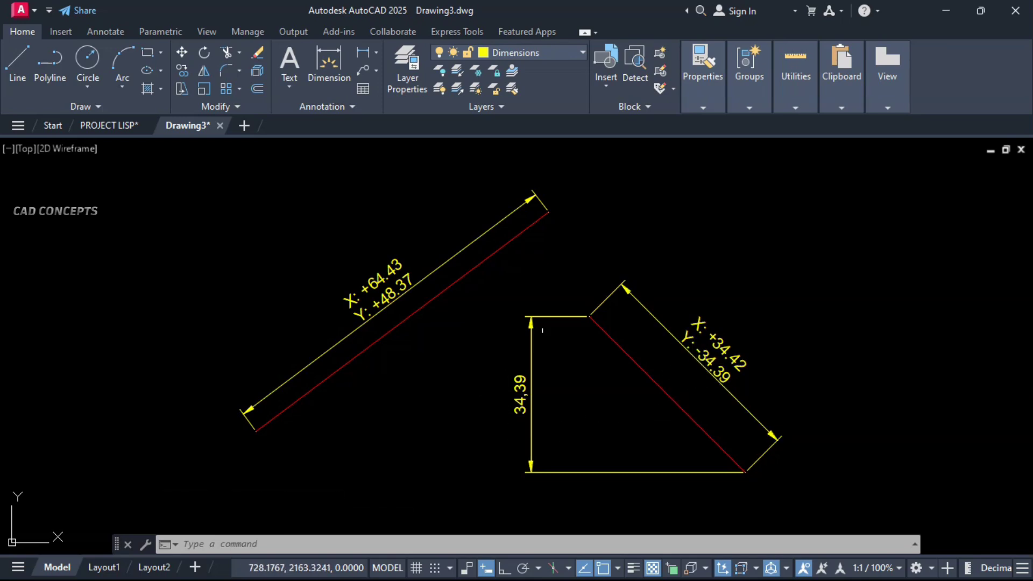
pyautogui.click(365, 52)
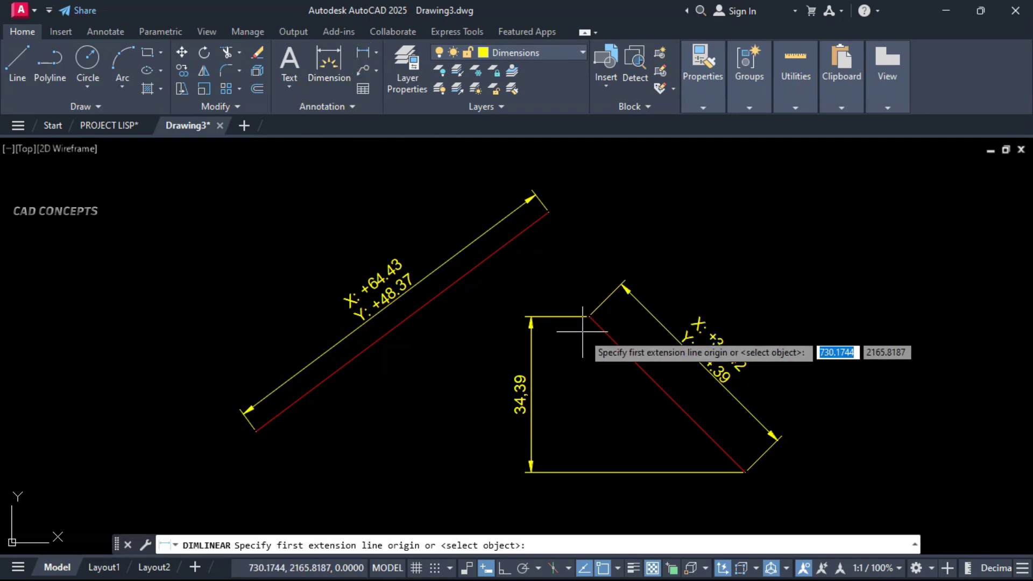
pyautogui.click(589, 316)
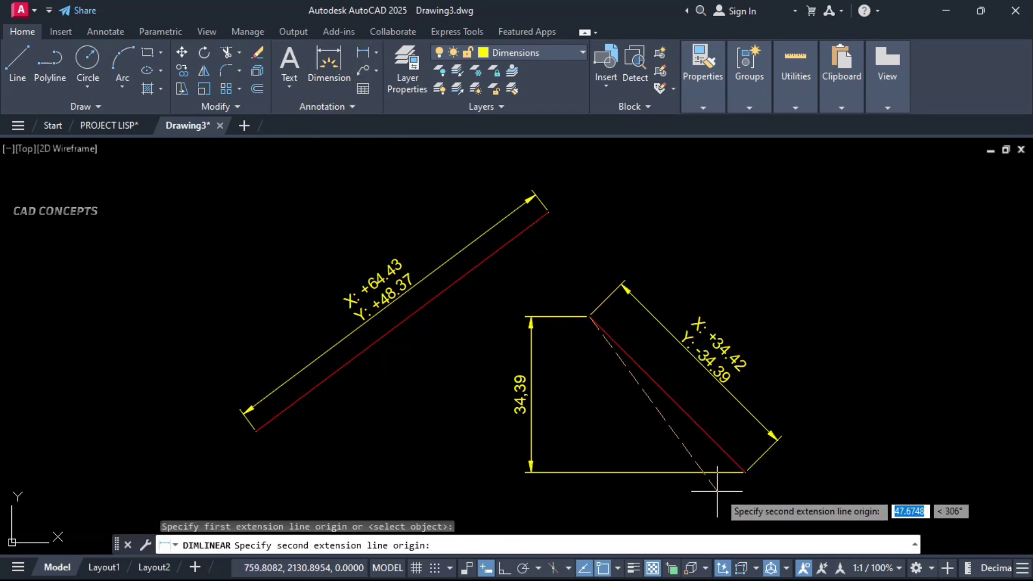
pyautogui.click(745, 473)
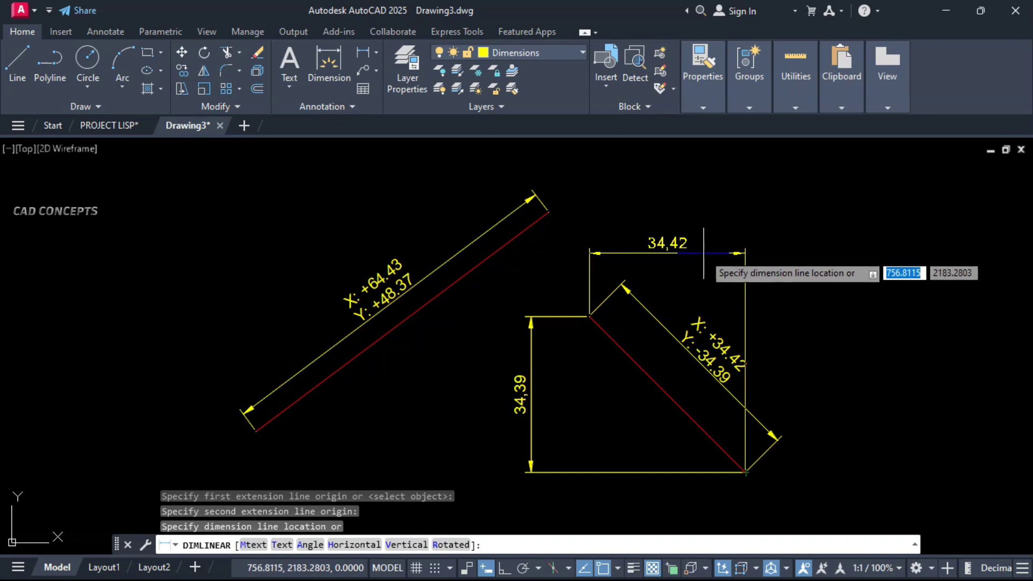
pyautogui.click(616, 509)
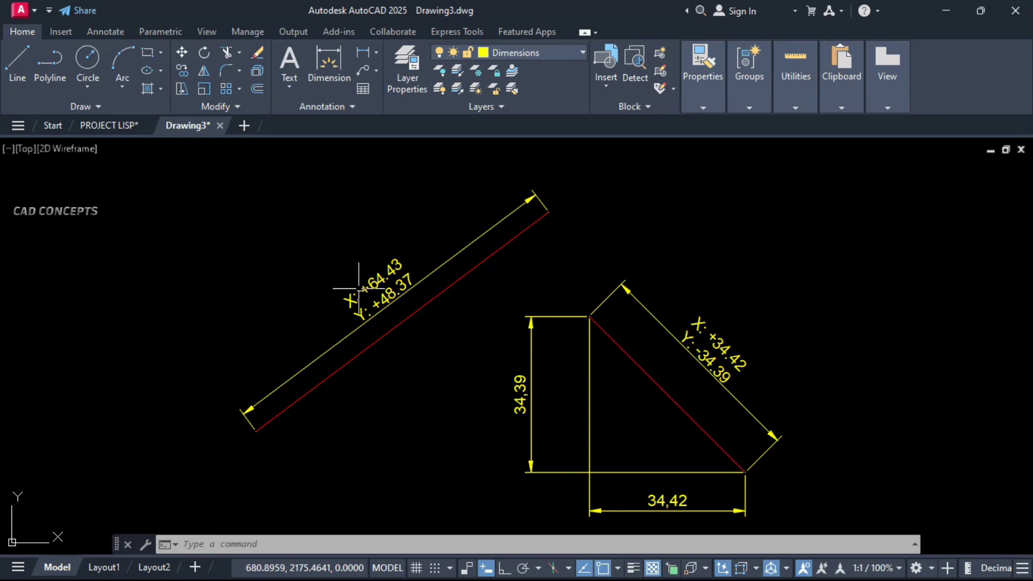
# Dimension the long red line: vertical 48,37 and horizontal 64,43
pyautogui.click(361, 61)
pyautogui.click(548, 212)
pyautogui.click(255, 432)
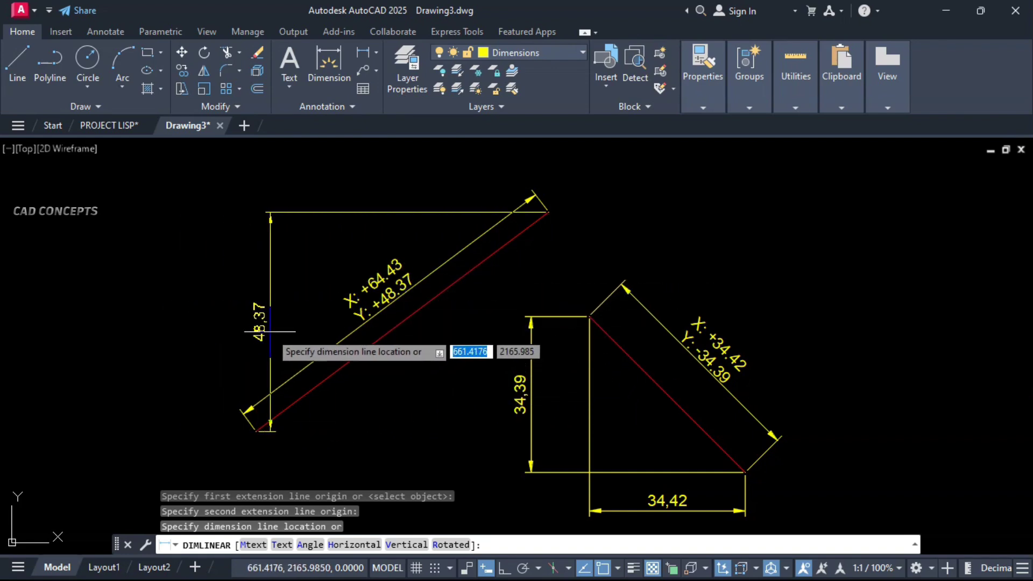
pyautogui.click(183, 343)
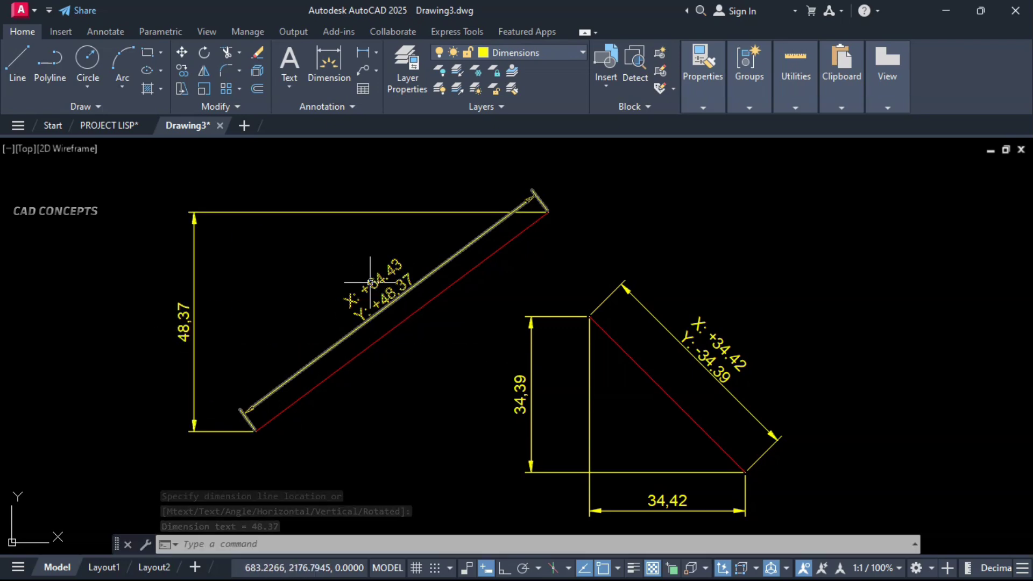
pyautogui.click(357, 56)
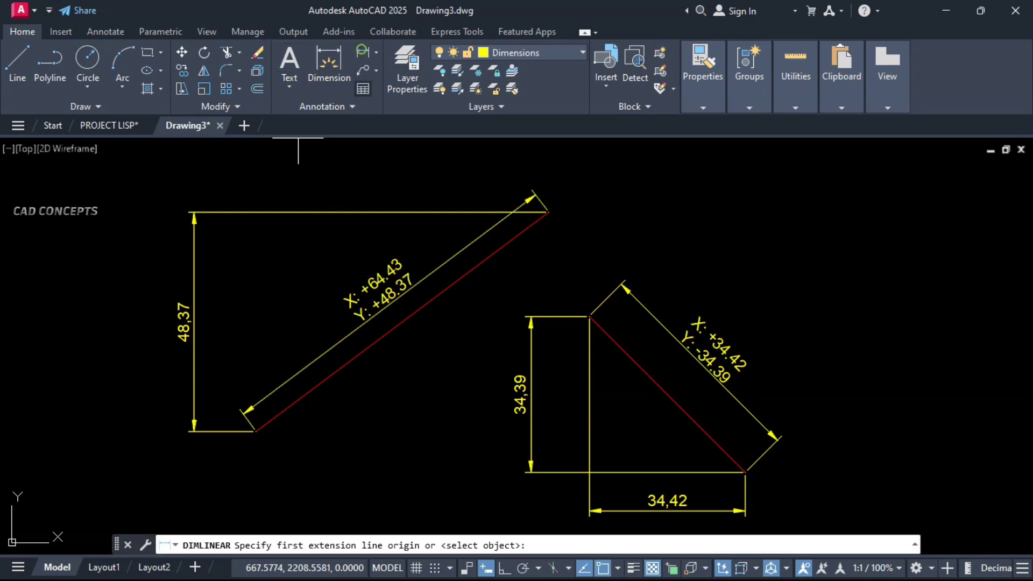
pyautogui.click(549, 213)
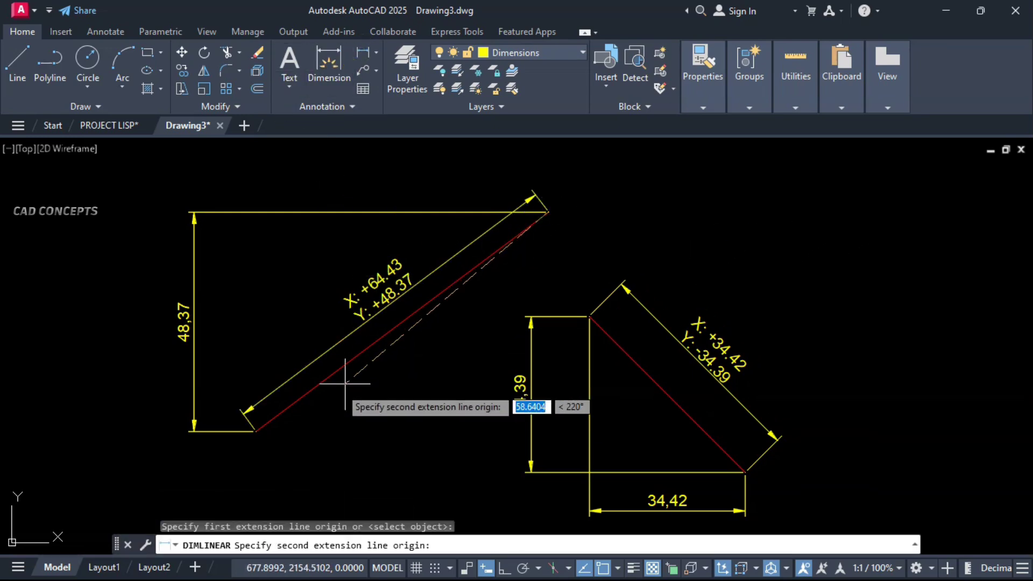
pyautogui.click(255, 431)
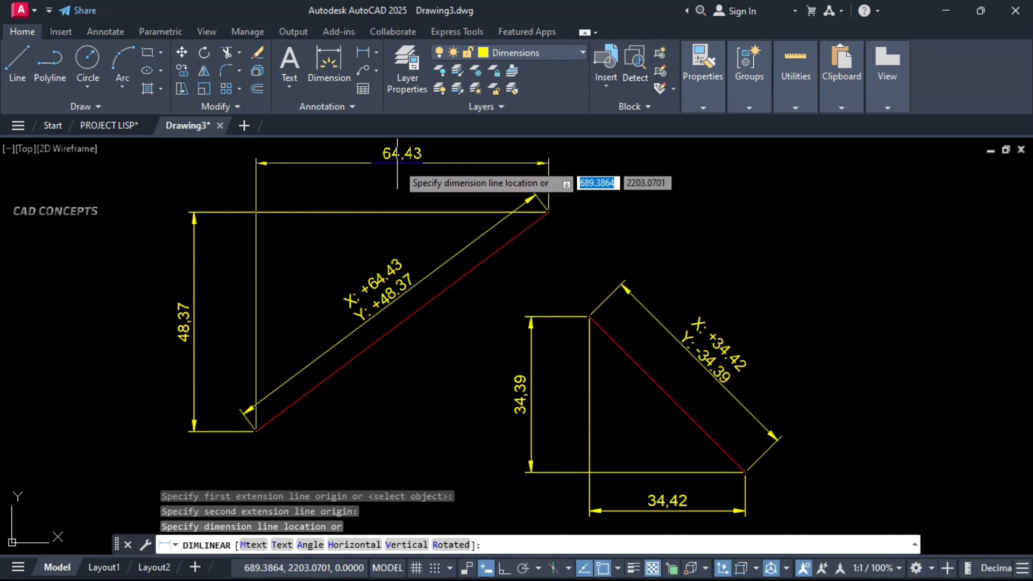
pyautogui.click(398, 163)
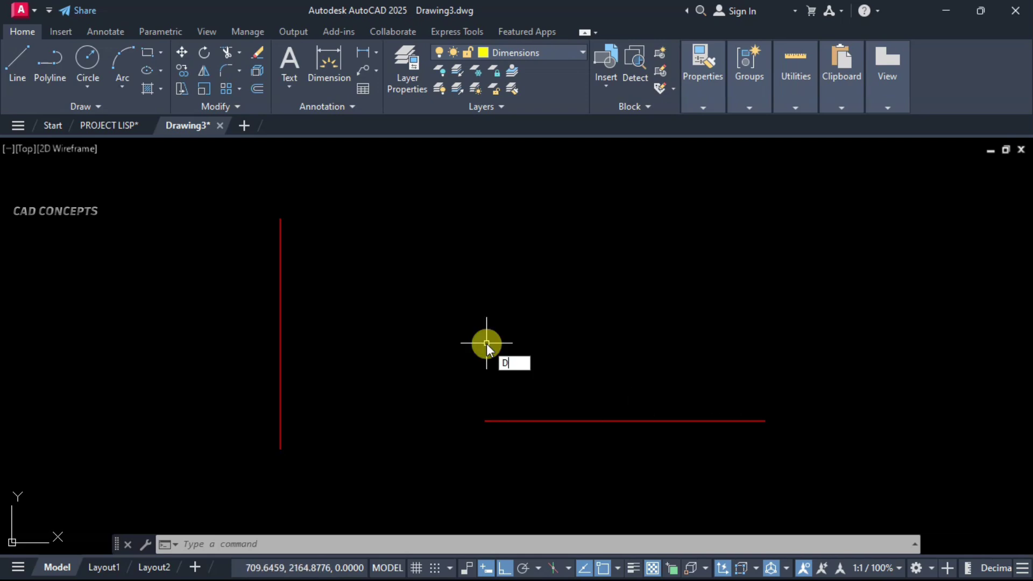
pyautogui.write('IM')
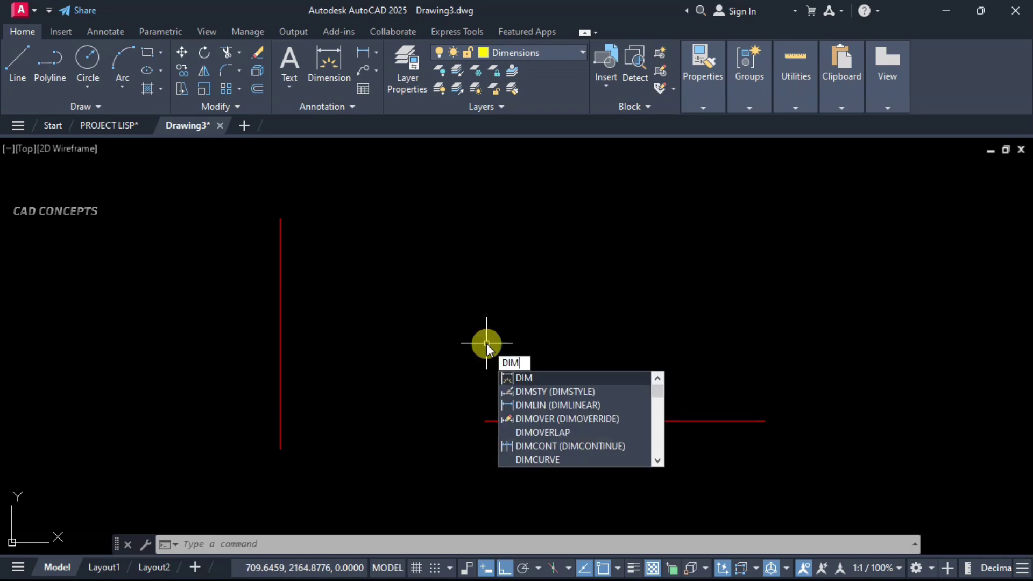
pyautogui.click(524, 378)
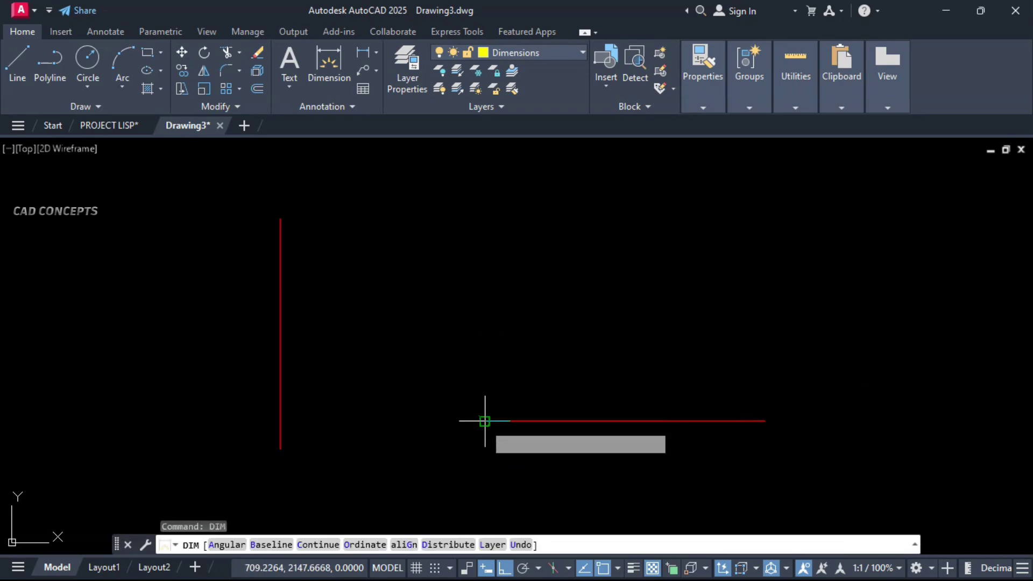
pyautogui.click(485, 422)
pyautogui.click(765, 421)
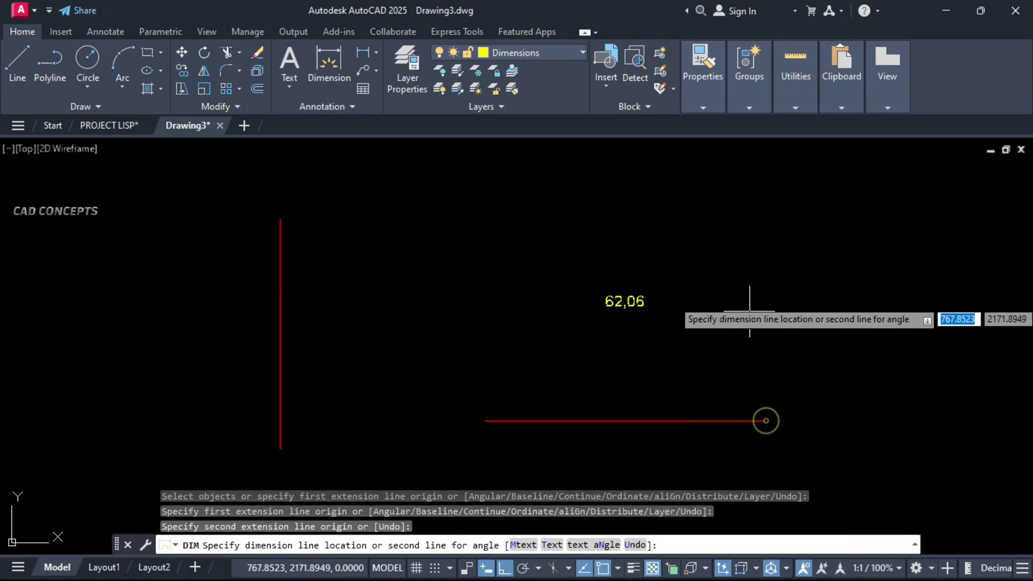
pyautogui.click(738, 362)
pyautogui.press('Escape')
pyautogui.write('DIM')
pyautogui.press('Return')
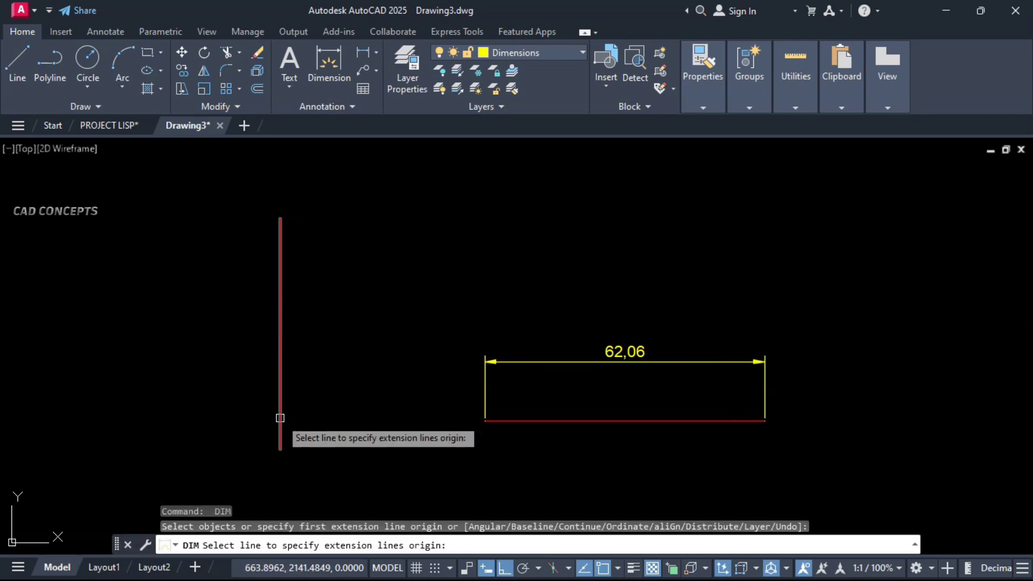
pyautogui.click(280, 413)
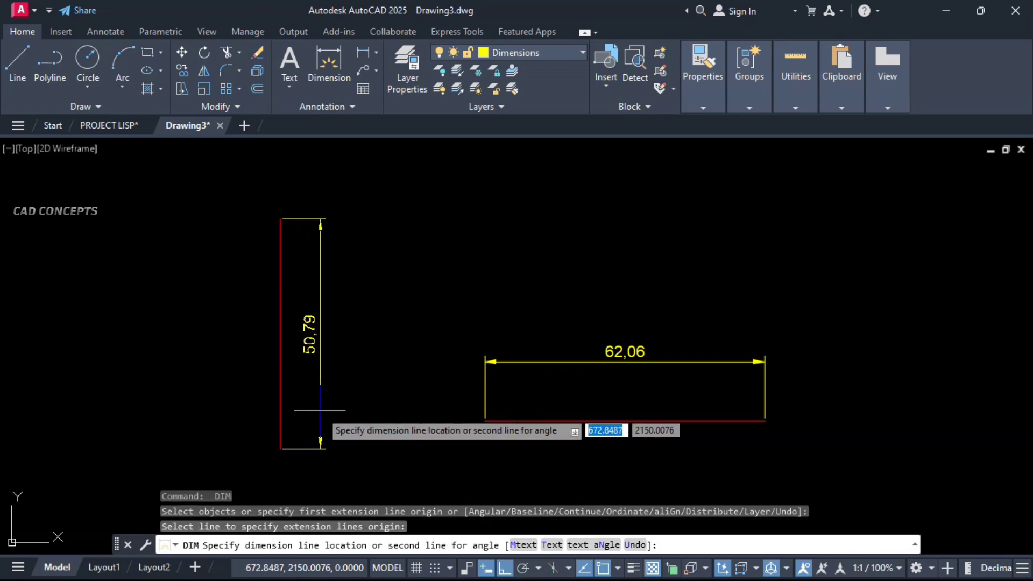
pyautogui.click(320, 410)
pyautogui.press('Return')
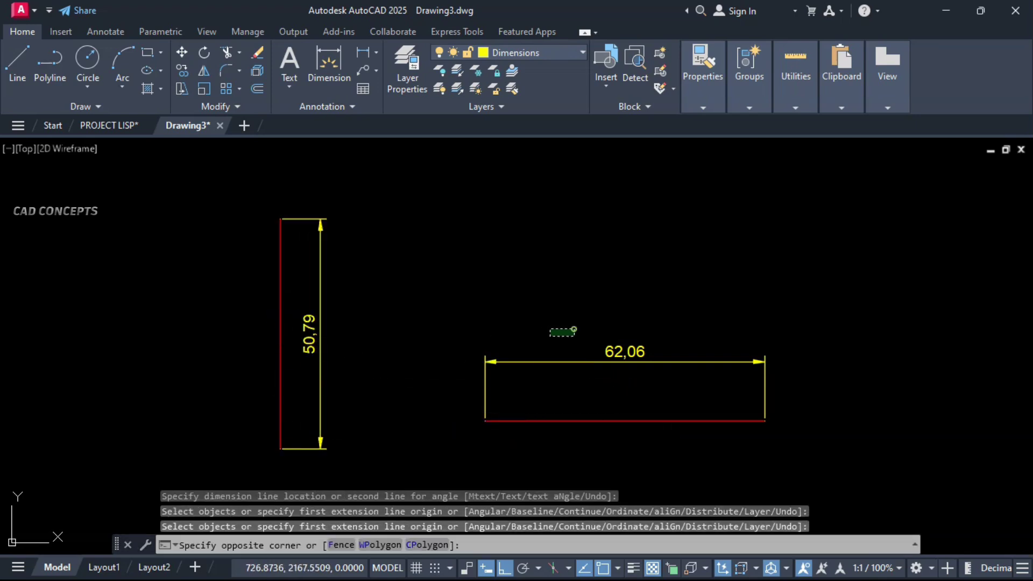
pyautogui.click(569, 329)
pyautogui.click(317, 370)
pyautogui.press('Delete')
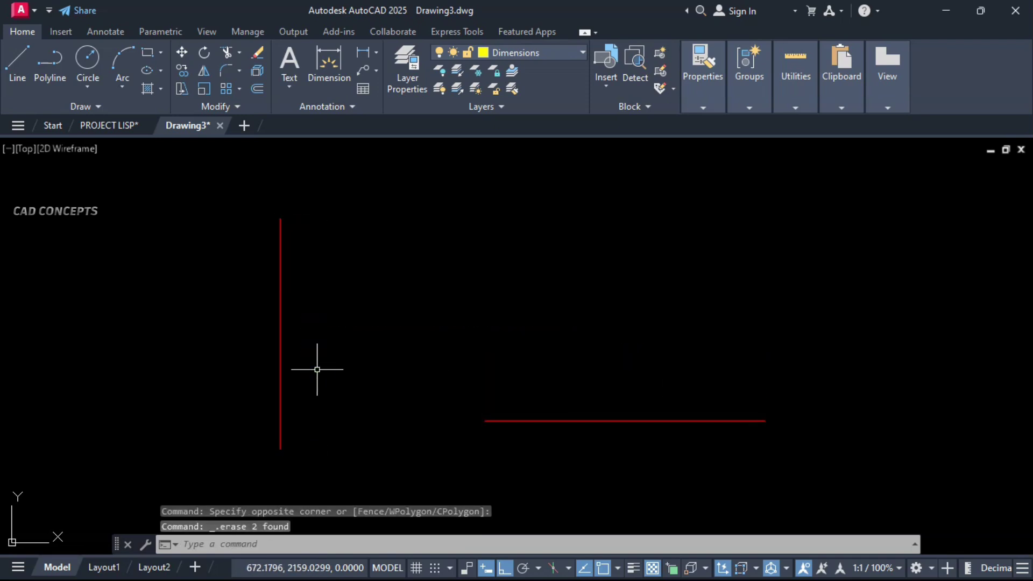
# Add DIMFIXL dimensions 50,79 and 62,06 to the red lines, then select both
pyautogui.write('DIMFIXL')
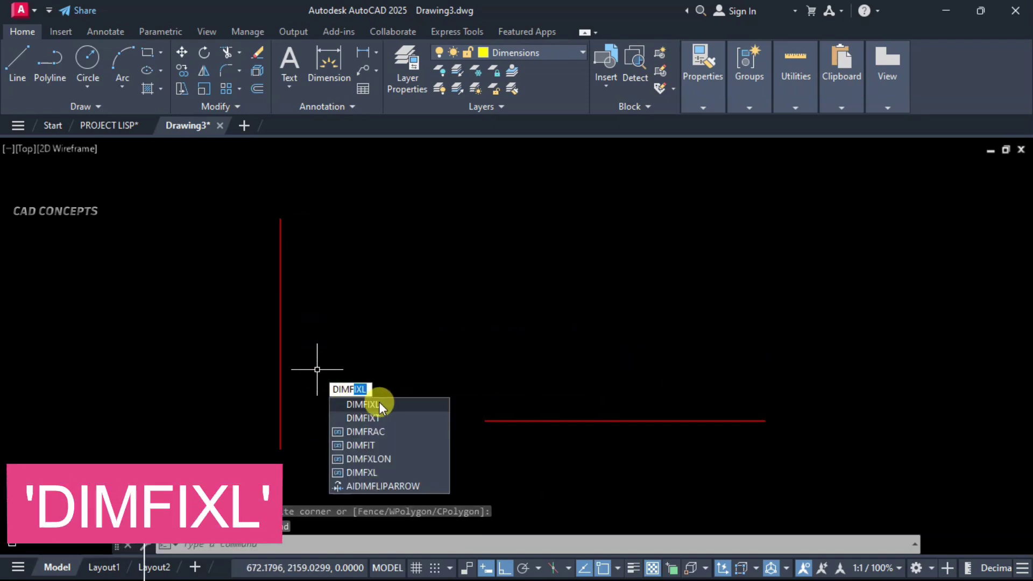
pyautogui.press('Return')
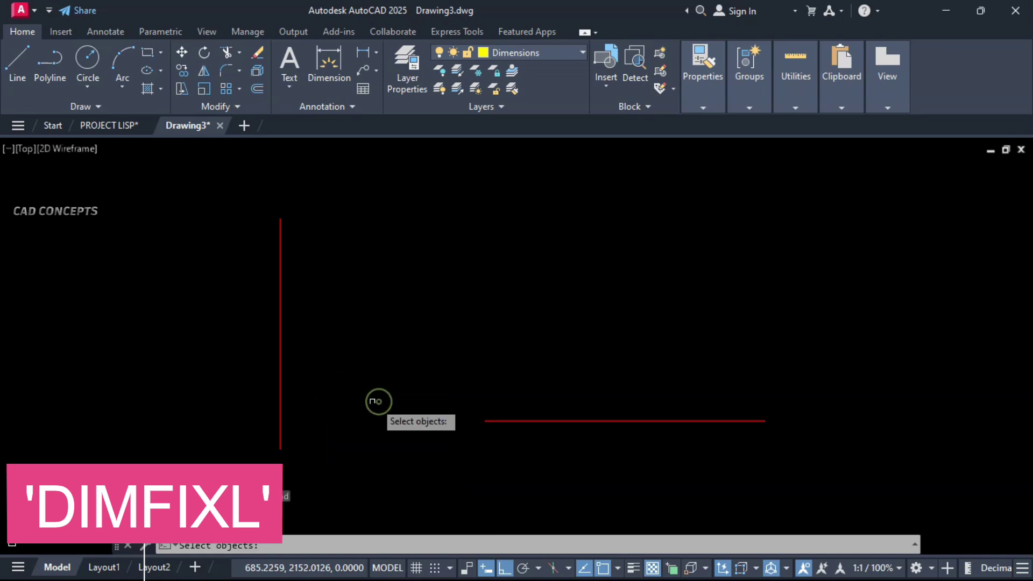
pyautogui.click(281, 402)
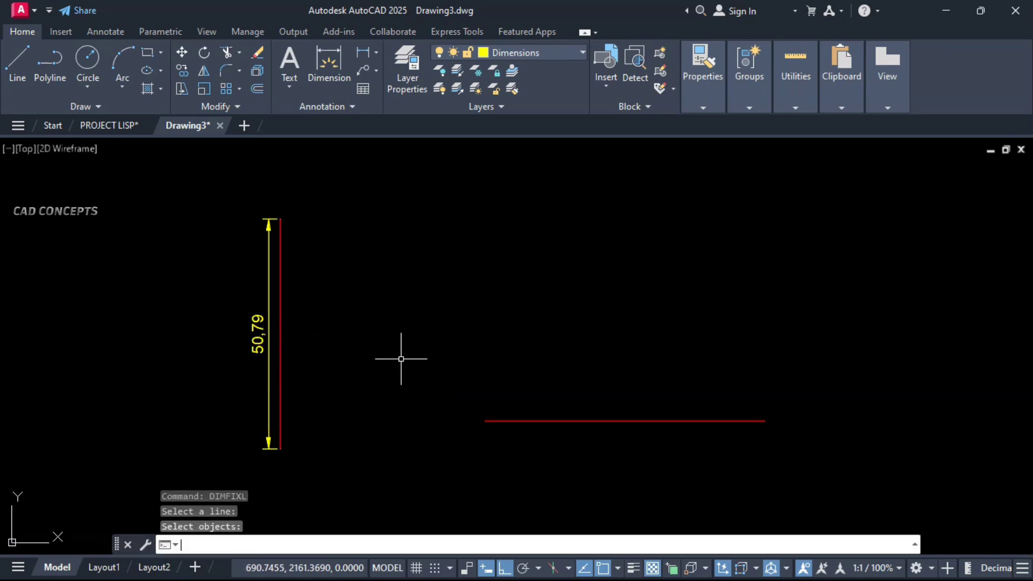
pyautogui.press('Return')
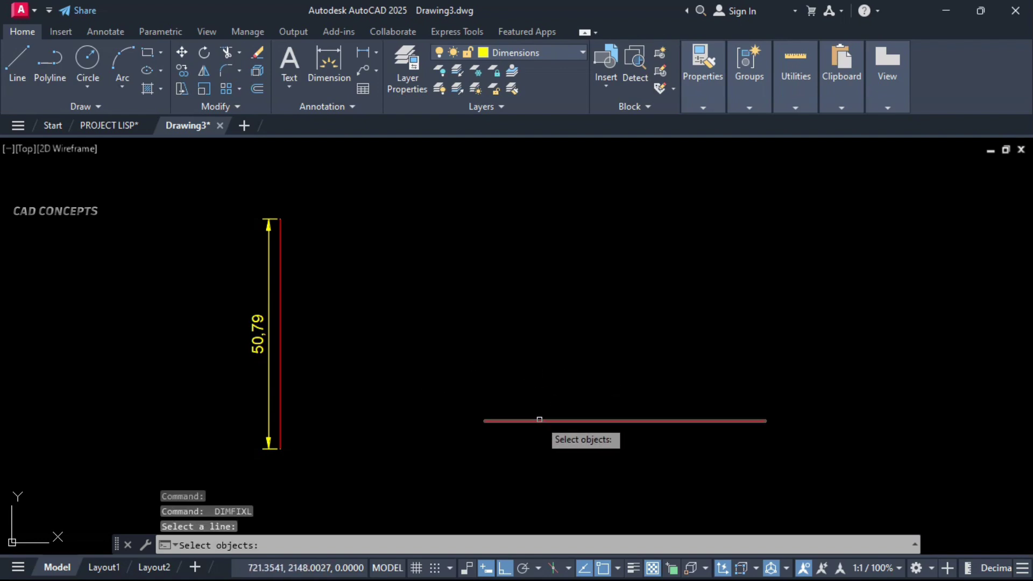
pyautogui.click(540, 421)
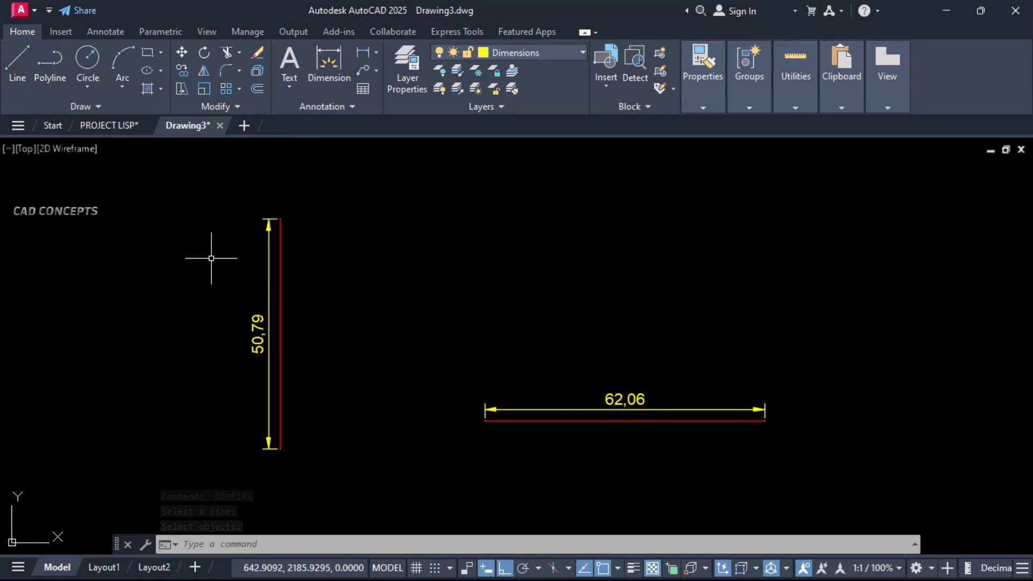
pyautogui.click(268, 261)
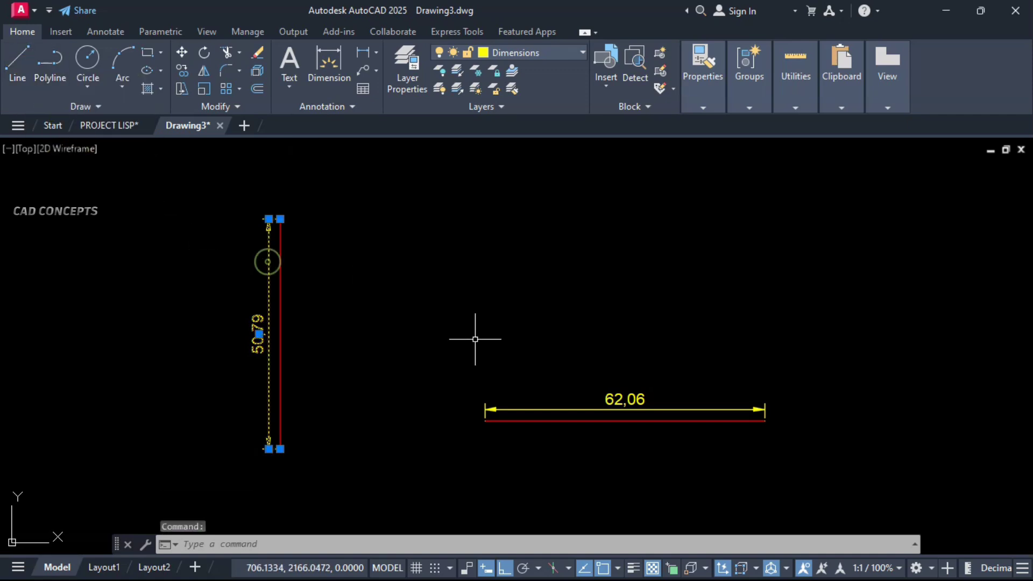
pyautogui.click(532, 411)
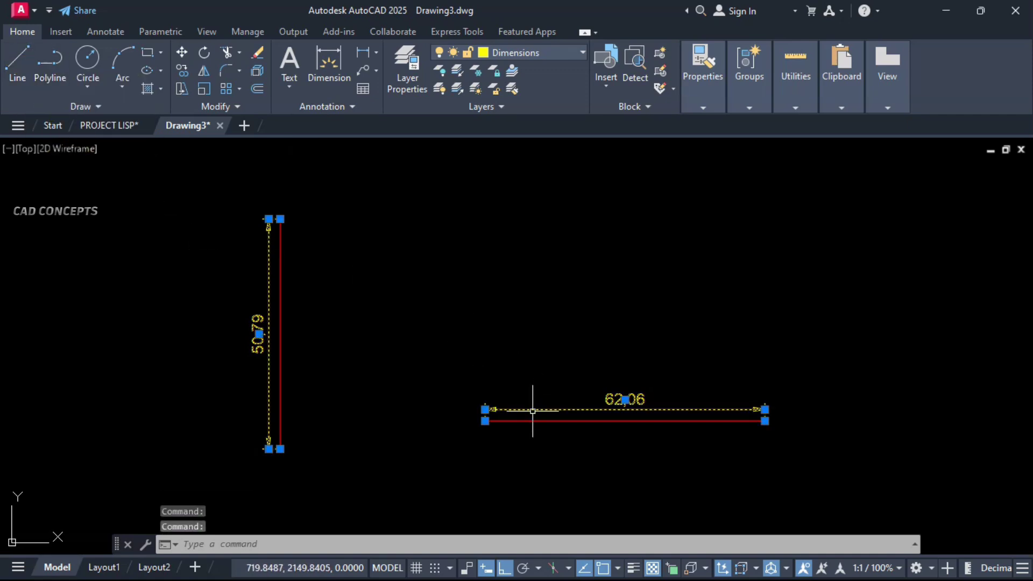
# Delete the selected dimensions and add a DIMFIXT 62,06 dimension to the horizontal line
pyautogui.press('Delete')
pyautogui.write('DI')
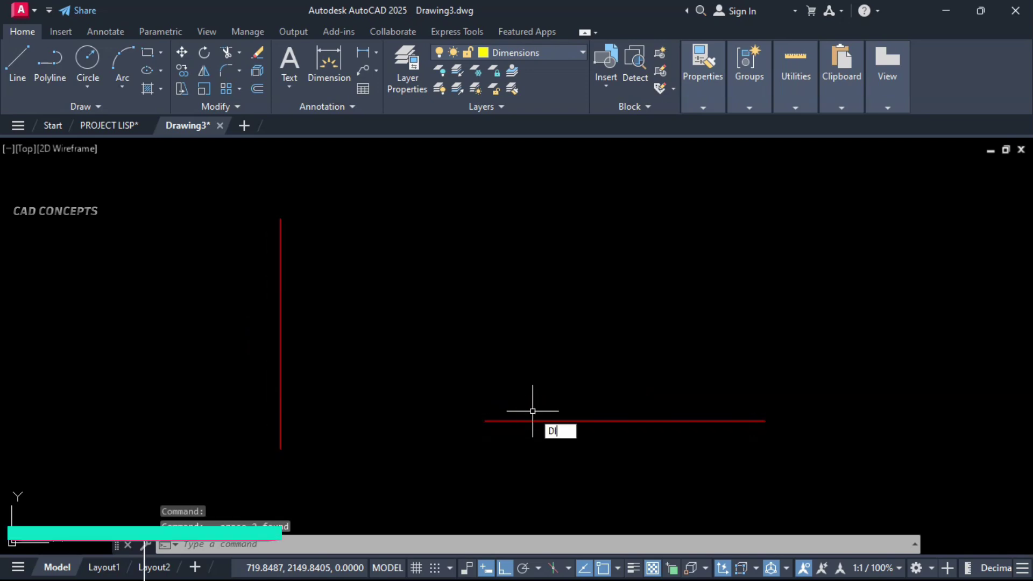
pyautogui.write('MFIXT')
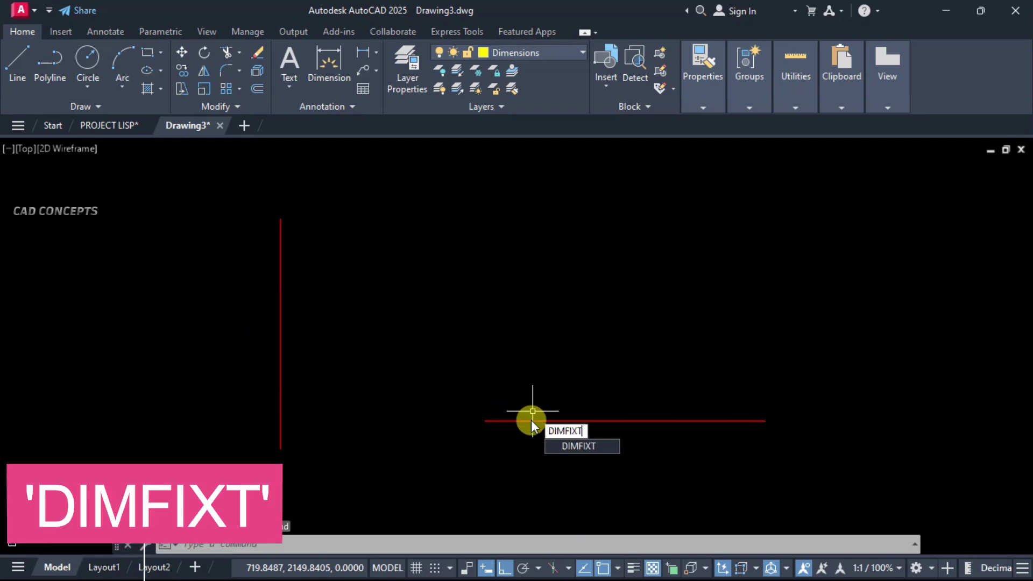
pyautogui.click(572, 446)
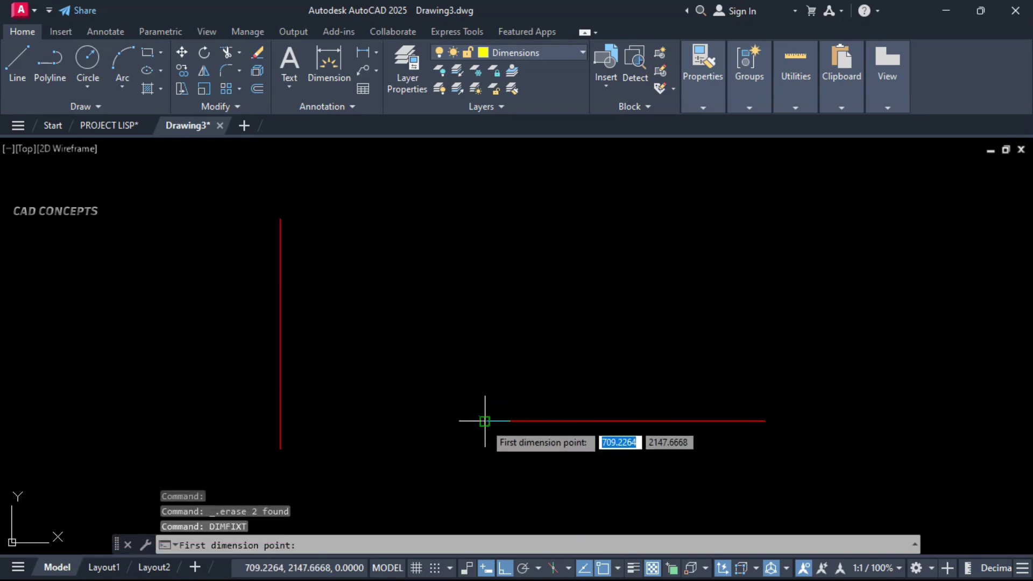
pyautogui.click(485, 421)
pyautogui.click(765, 421)
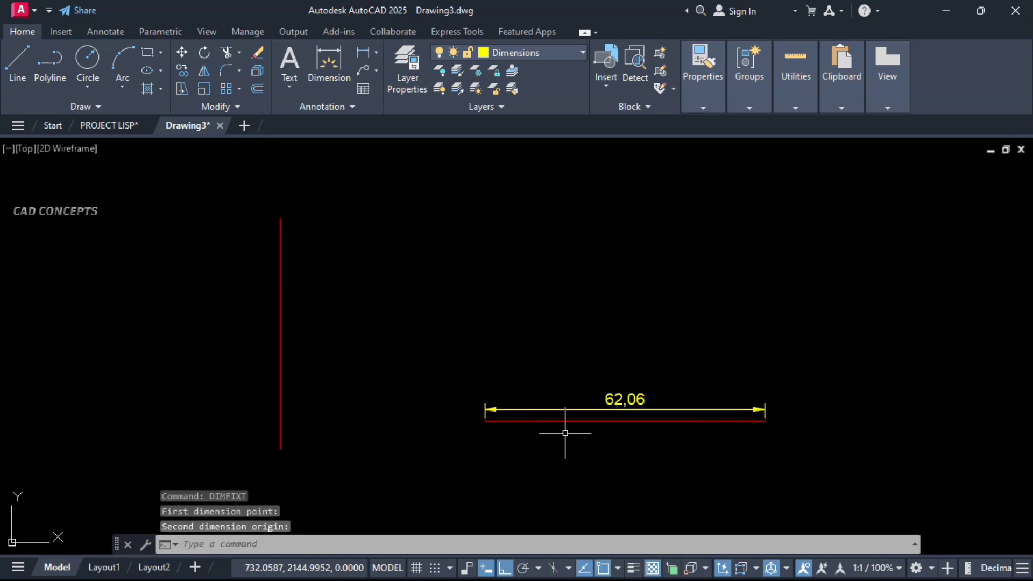
# Repeat DIMFIXT to dimension the vertical red line at 50,79
pyautogui.press('Return')
pyautogui.click(280, 449)
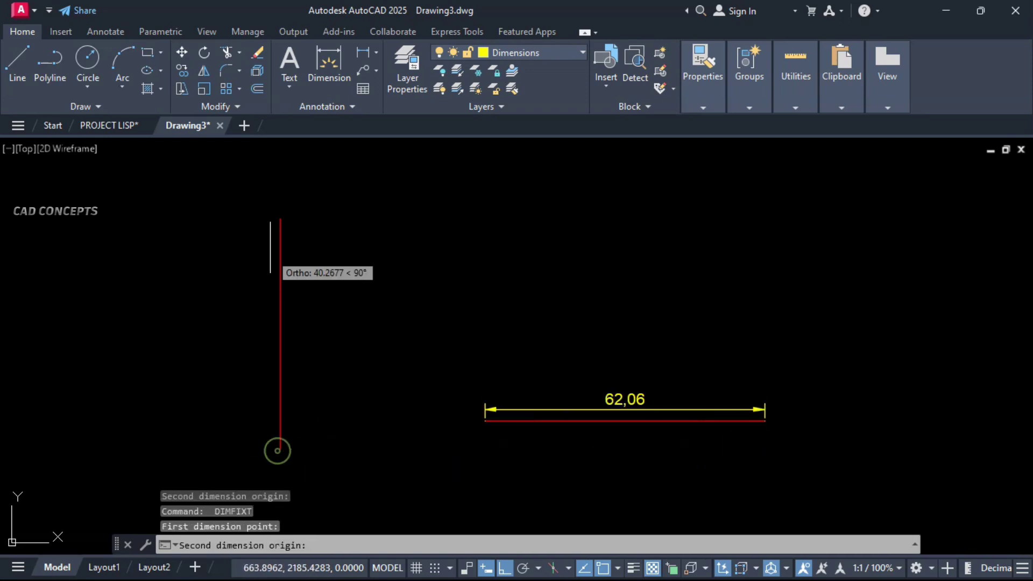
pyautogui.click(280, 219)
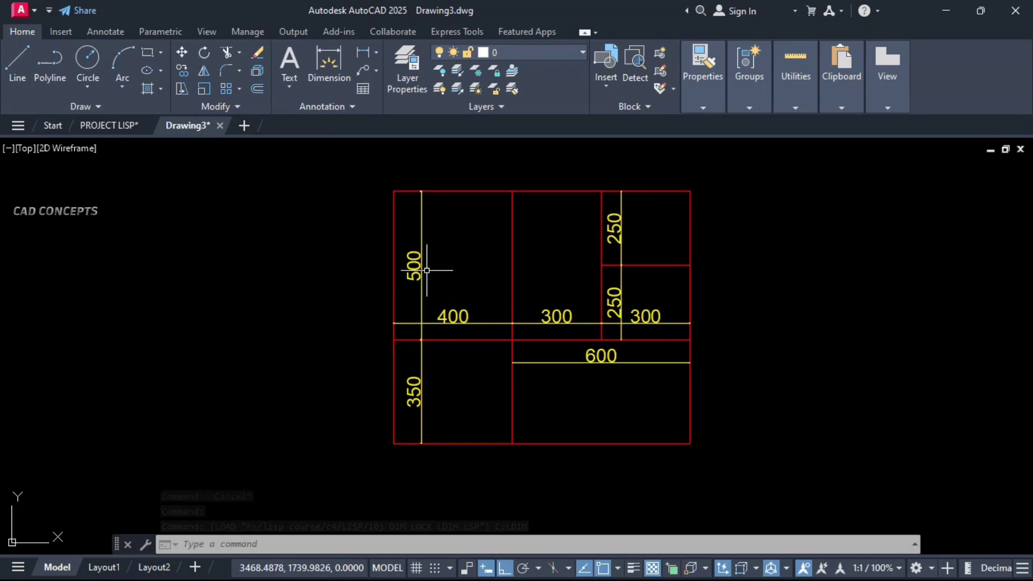
pyautogui.click(421, 270)
pyautogui.click(421, 271)
pyautogui.click(421, 190)
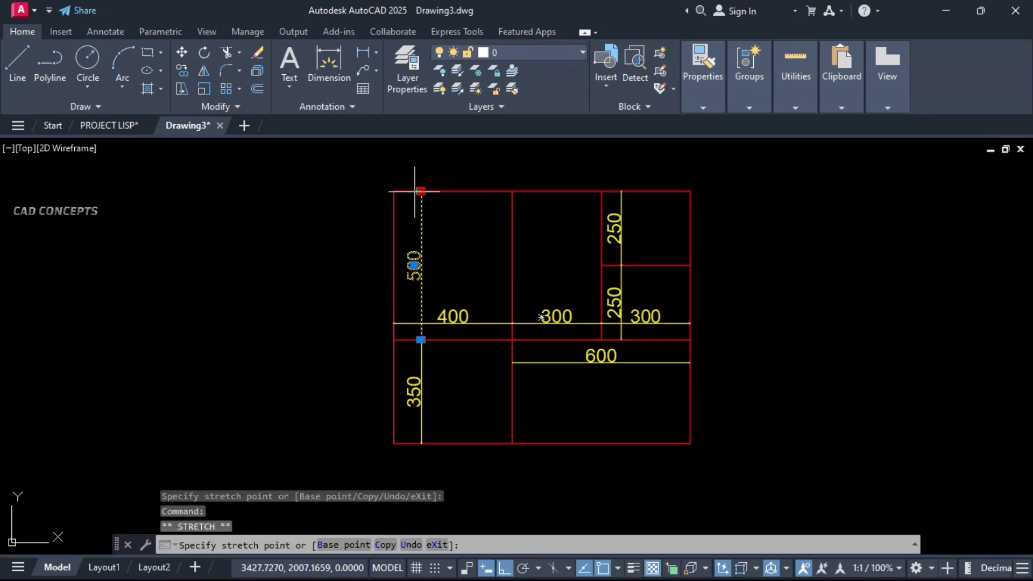
pyautogui.click(421, 157)
pyautogui.click(437, 398)
pyautogui.click(426, 412)
pyautogui.click(421, 443)
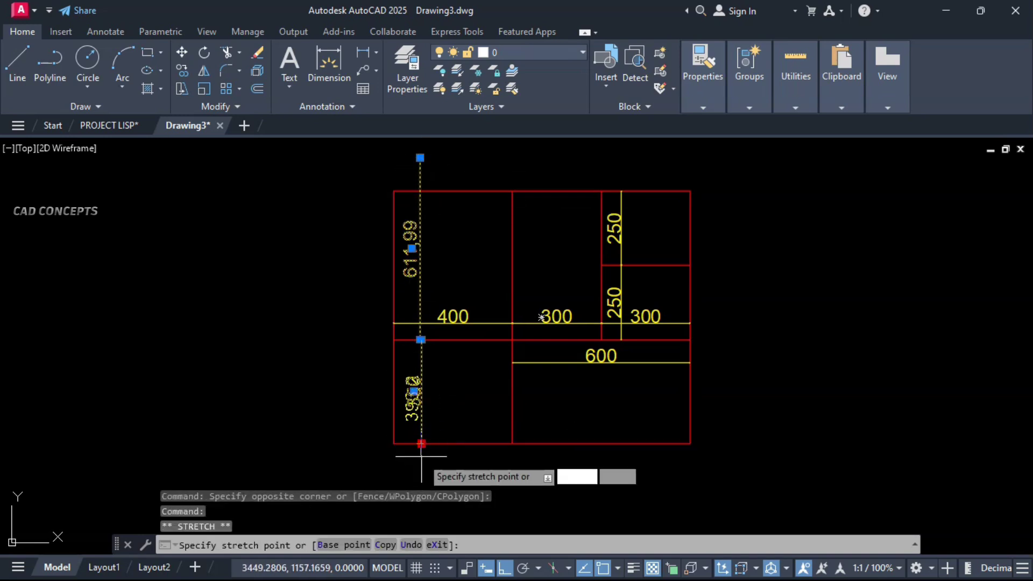
pyautogui.click(421, 470)
pyautogui.click(628, 389)
pyautogui.click(597, 347)
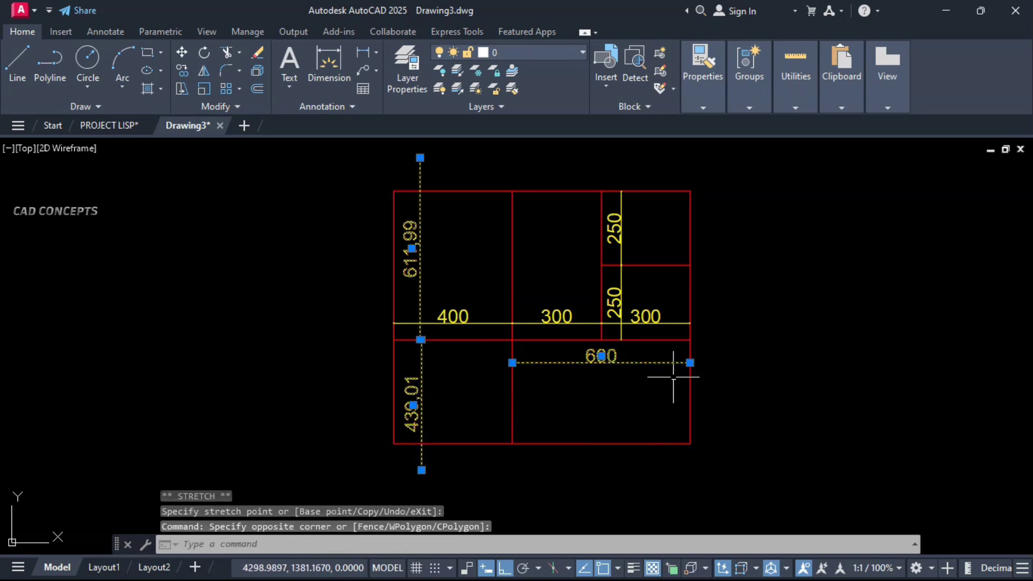
pyautogui.click(690, 363)
pyautogui.click(746, 365)
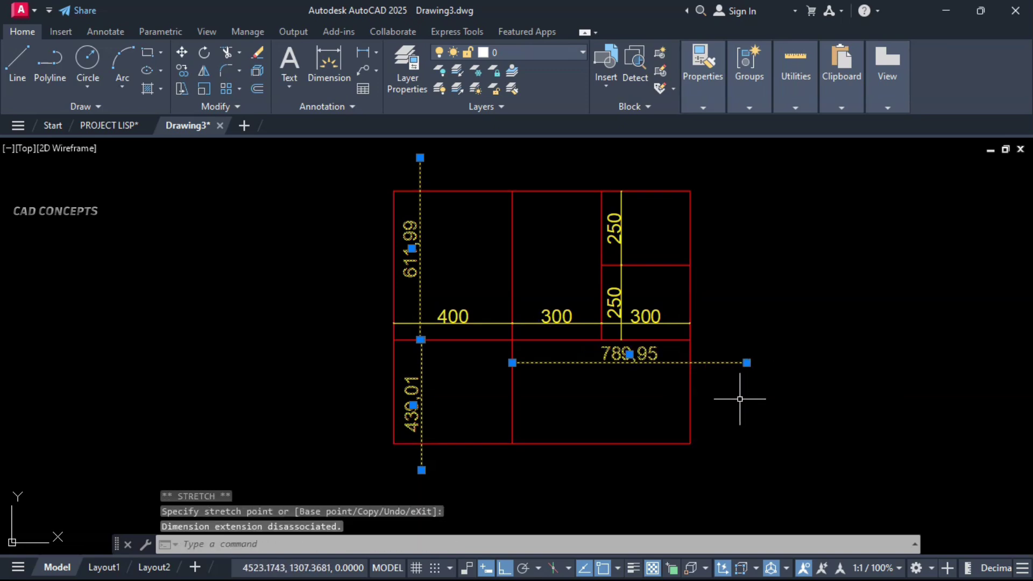
pyautogui.click(625, 227)
pyautogui.click(616, 199)
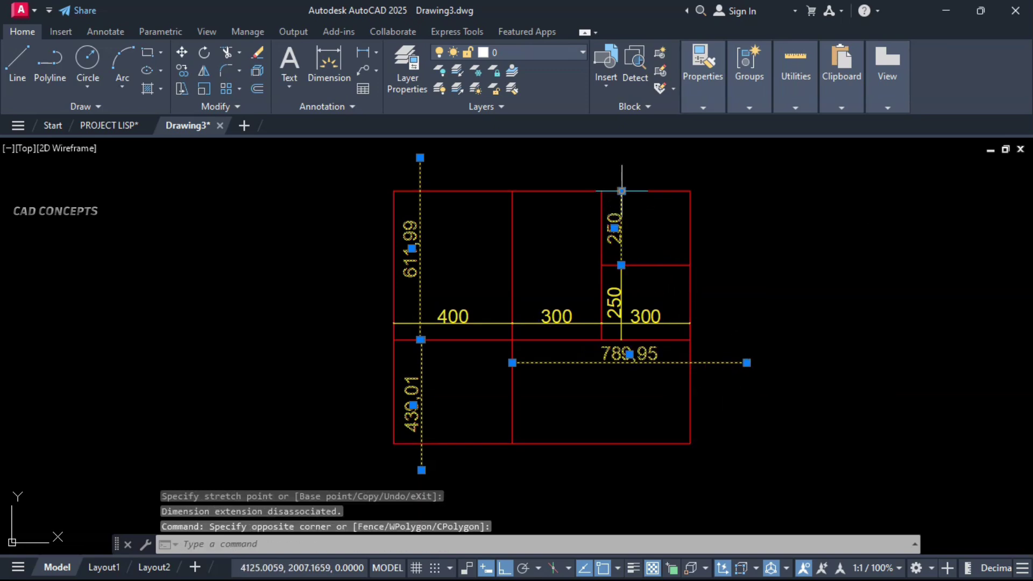
pyautogui.click(621, 191)
pyautogui.press('Escape')
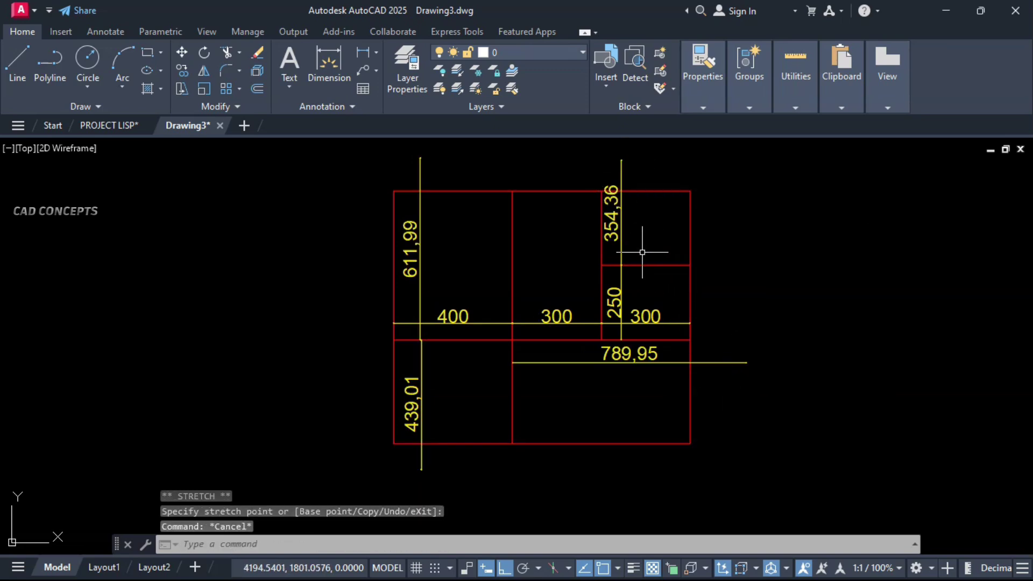
pyautogui.hotkey('ctrl', 'z')
pyautogui.hotkey('ctrl', 'z')
pyautogui.hotkey('ctrl', 'z')
pyautogui.hotkey('ctrl', 'z')
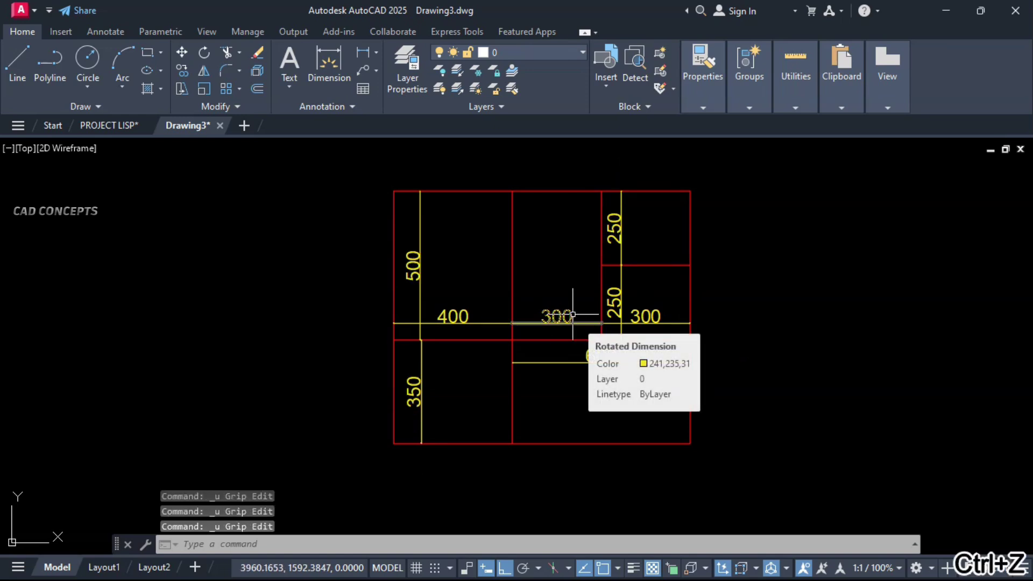
# Lock the values of all dimensions across the grid with the LDIM routine
pyautogui.write('LDIM')
pyautogui.press('Return')
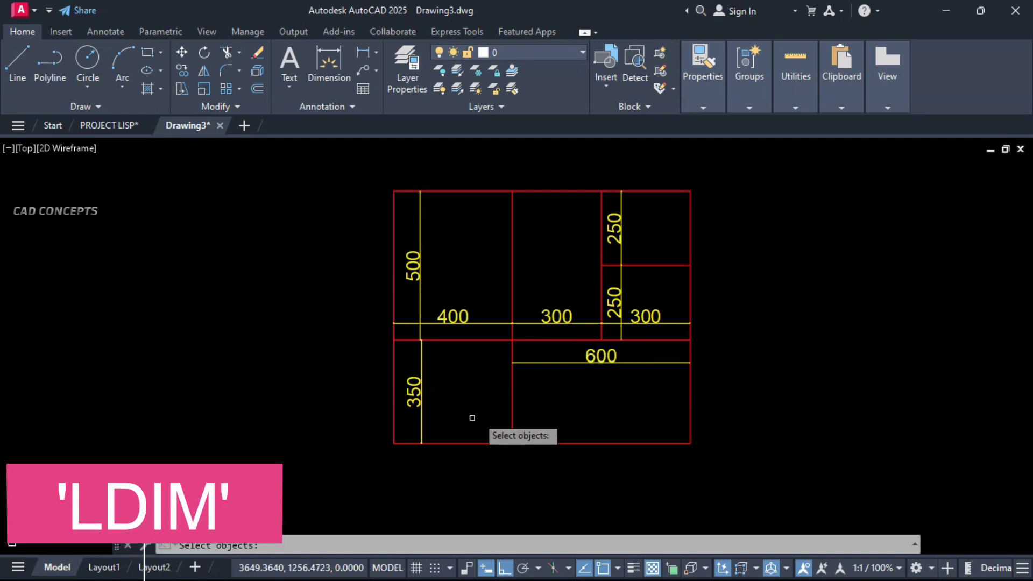
pyautogui.click(350, 481)
pyautogui.click(773, 149)
pyautogui.press('Return')
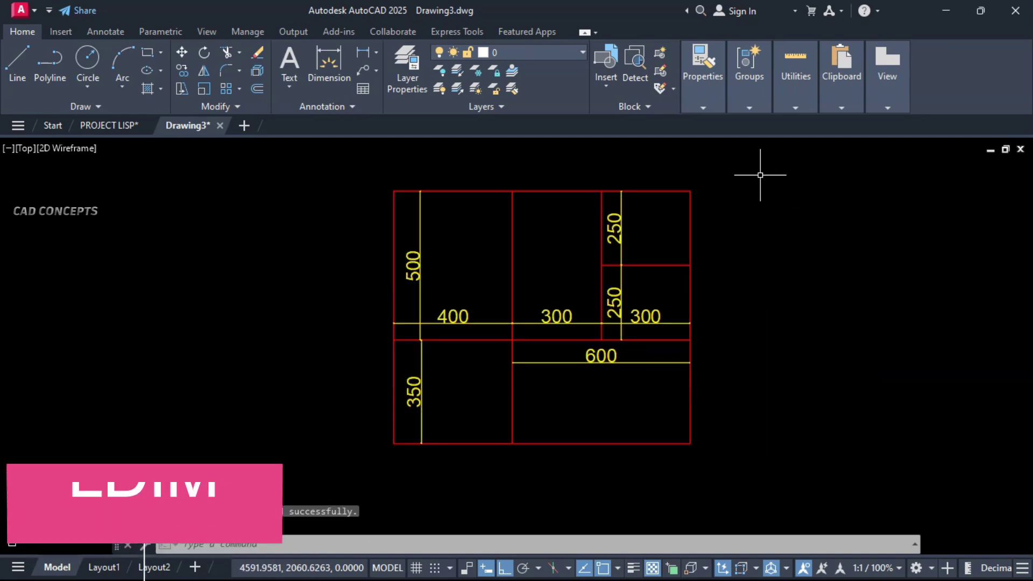
# Stretch the vertical 500 dimension upward and the 350 dimension downward to test the lock
pyautogui.click(414, 264)
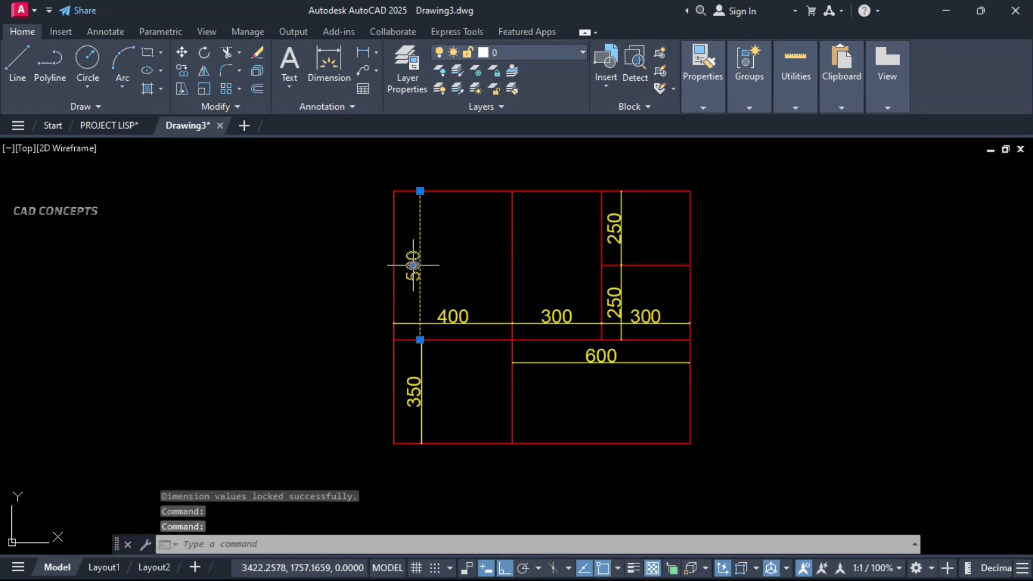
pyautogui.click(420, 191)
pyautogui.click(420, 156)
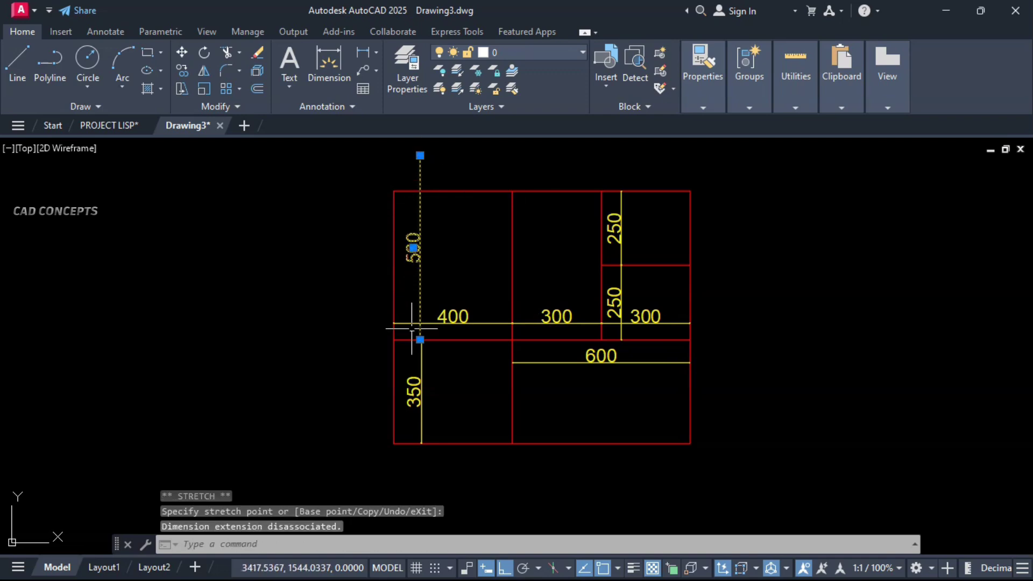
pyautogui.click(413, 392)
pyautogui.moveTo(415, 392)
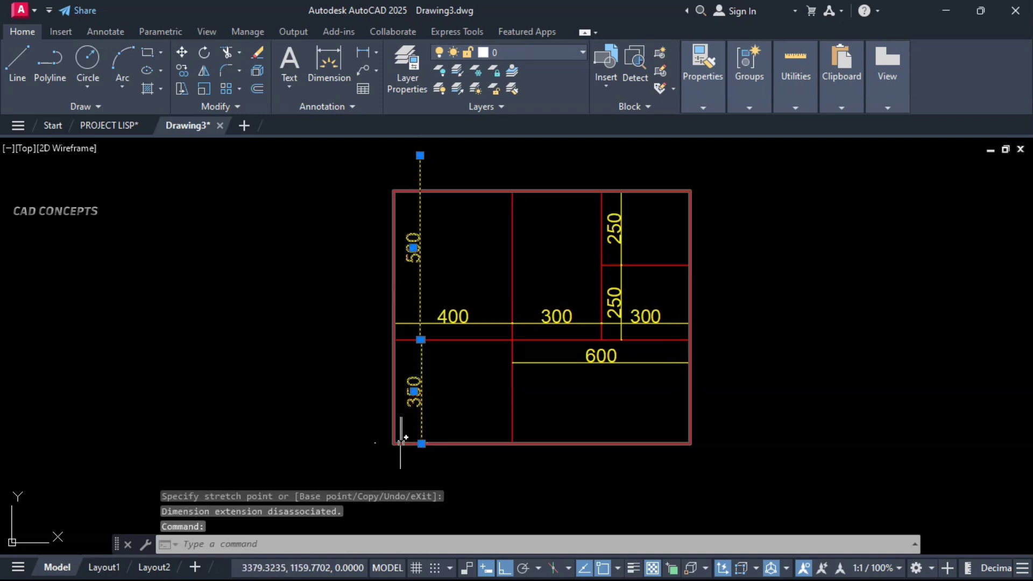
pyautogui.click(421, 444)
pyautogui.click(422, 483)
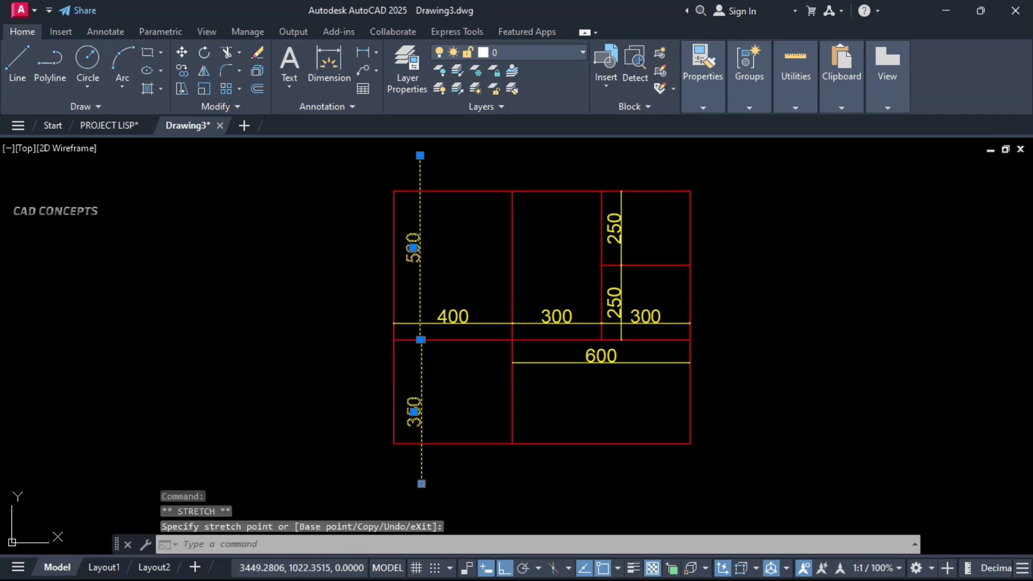
# Stretch the 600 dimension rightward, the upper 250 upward, and grab the right-hand 300 dimension
pyautogui.click(581, 363)
pyautogui.click(690, 362)
pyautogui.click(806, 362)
pyautogui.click(619, 226)
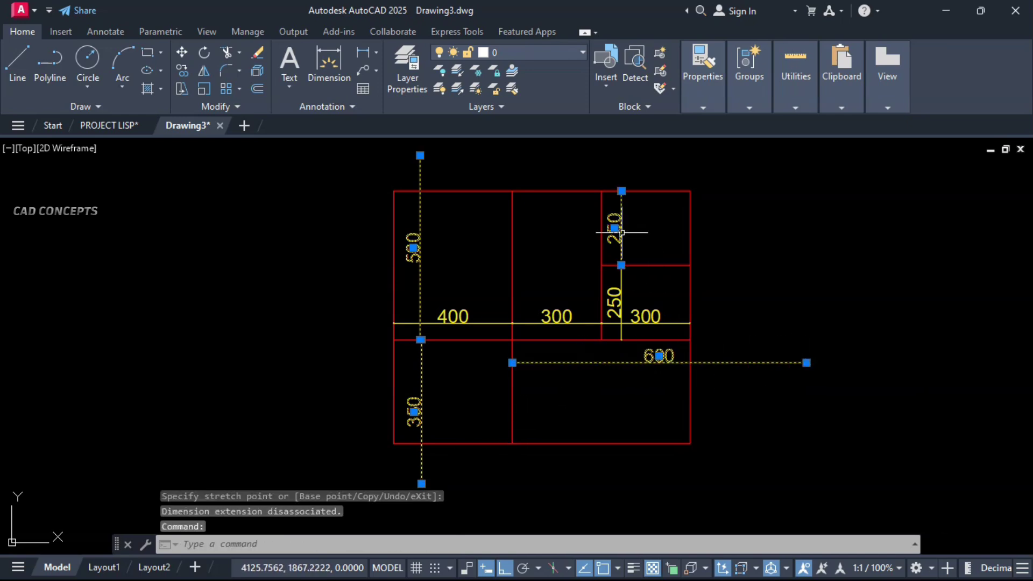
pyautogui.click(622, 190)
pyautogui.click(622, 155)
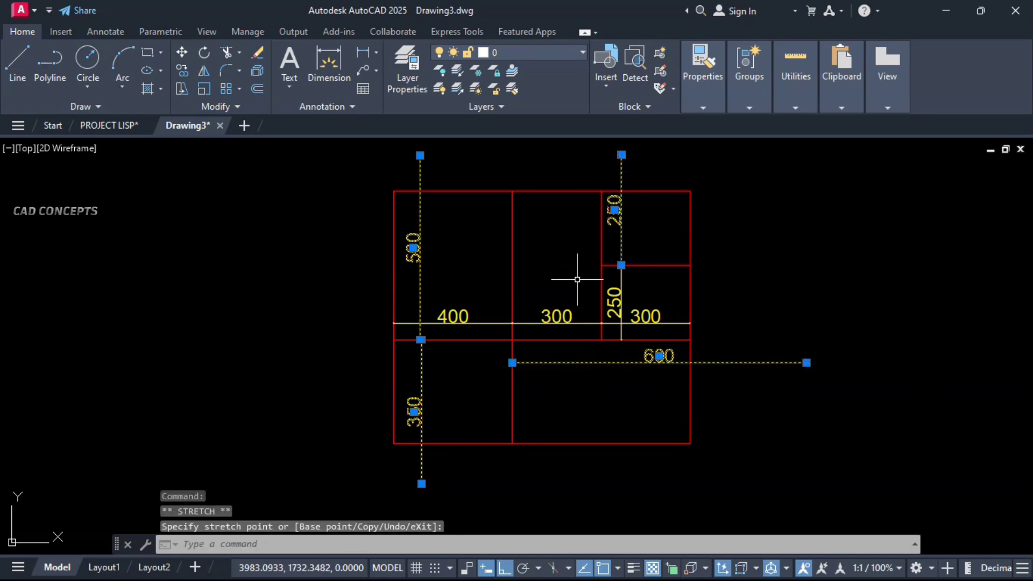
pyautogui.click(672, 323)
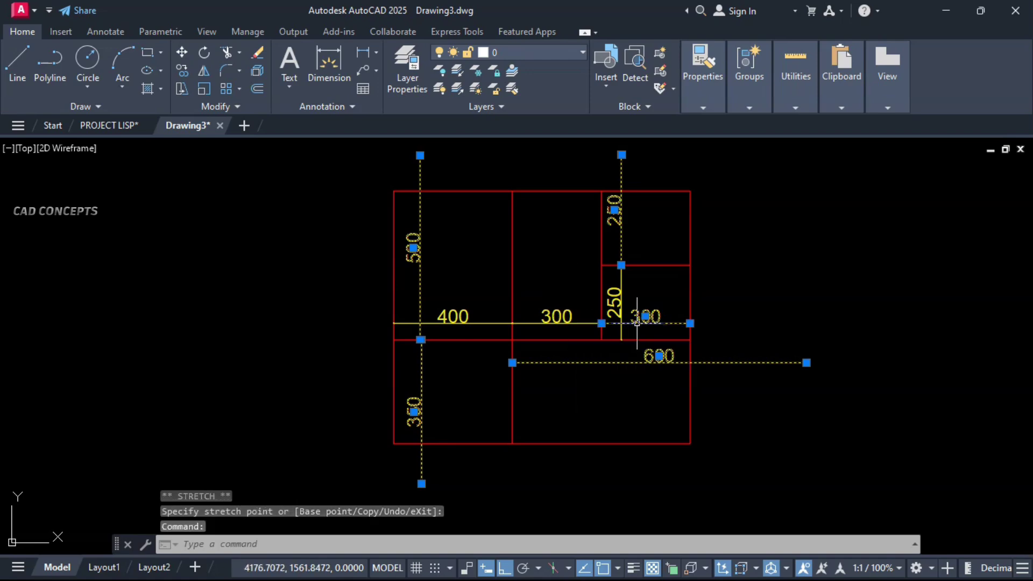
pyautogui.click(697, 323)
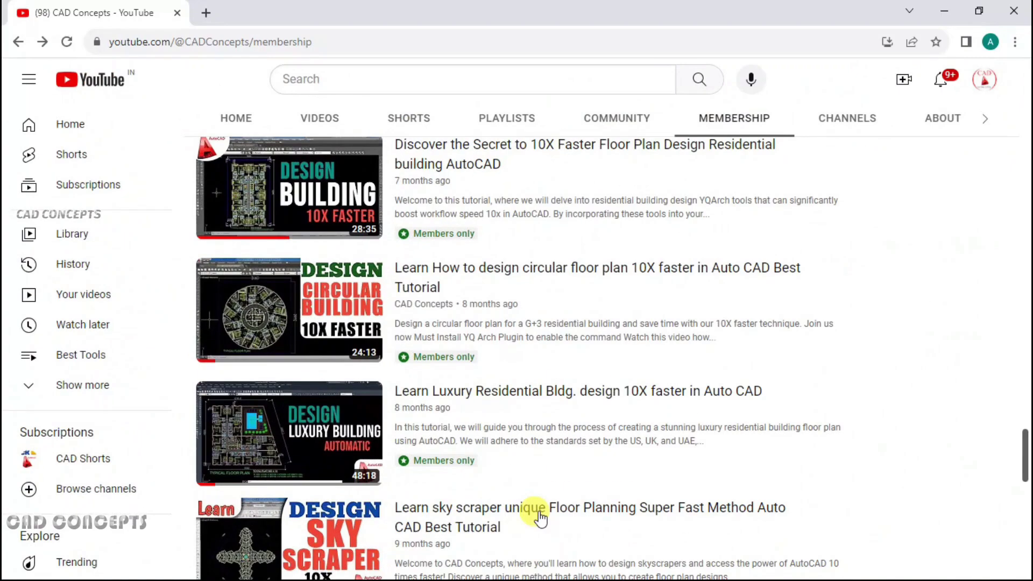
# Scroll through the CAD Concepts Membership tab's members-only videos and LISP download posts
pyautogui.scroll(3, 541, 518)
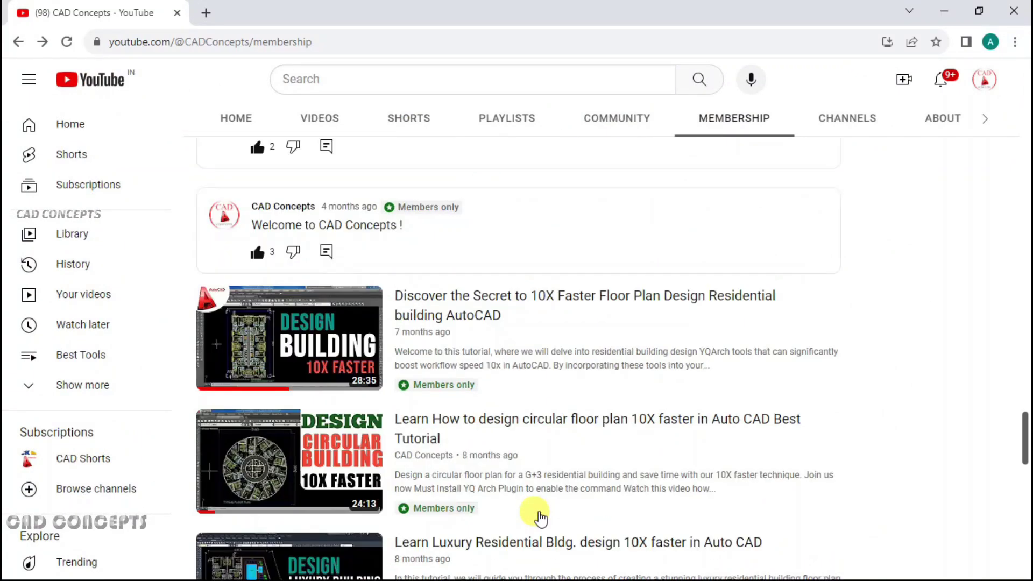
pyautogui.scroll(10, 541, 518)
pyautogui.scroll(-15, 541, 518)
pyautogui.scroll(20, 540, 518)
pyautogui.scroll(-10, 907, 477)
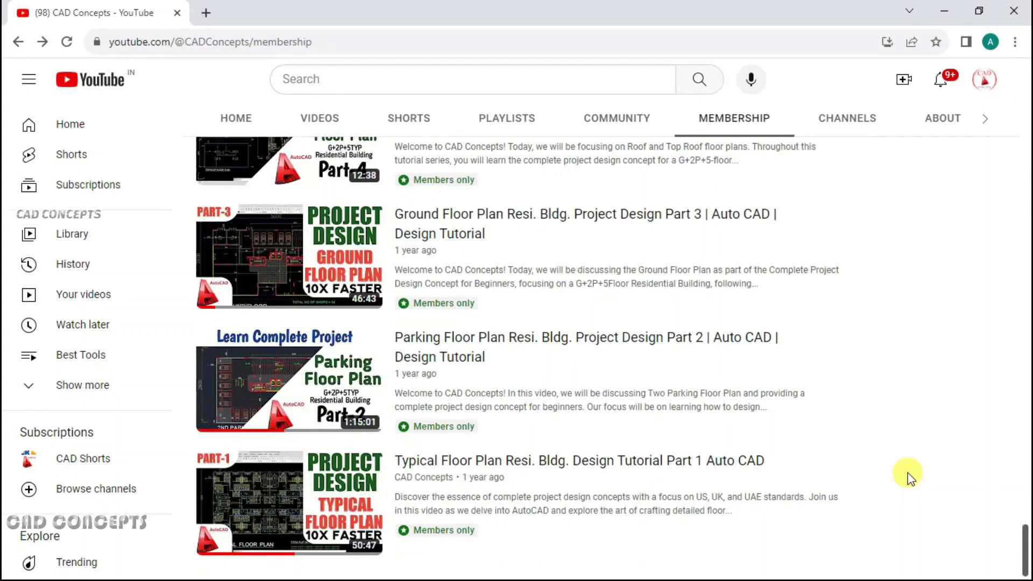
pyautogui.scroll(20, 627, 519)
pyautogui.scroll(-20, 628, 519)
pyautogui.scroll(10, 630, 520)
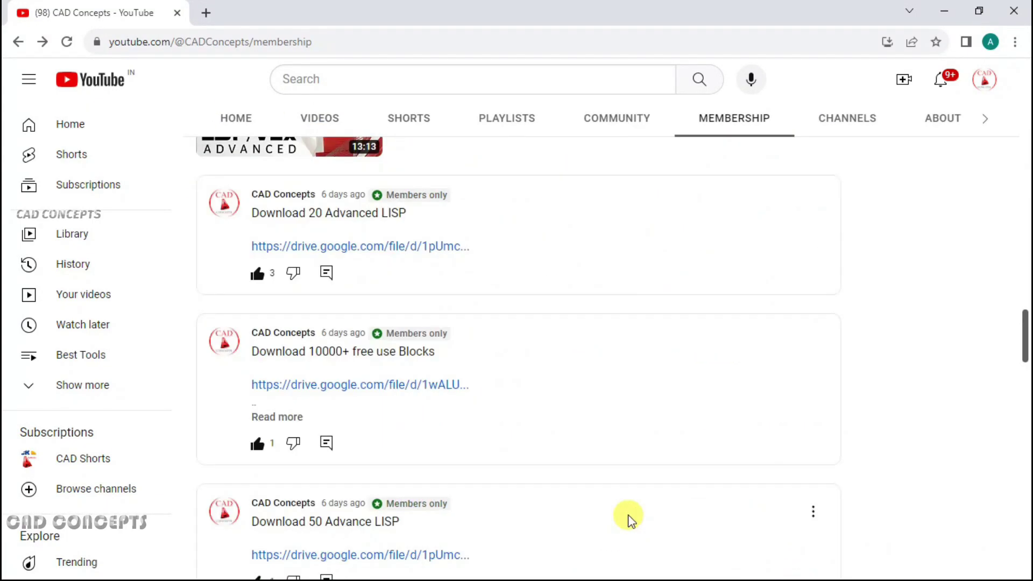
pyautogui.scroll(7, 630, 520)
pyautogui.scroll(-8, 909, 478)
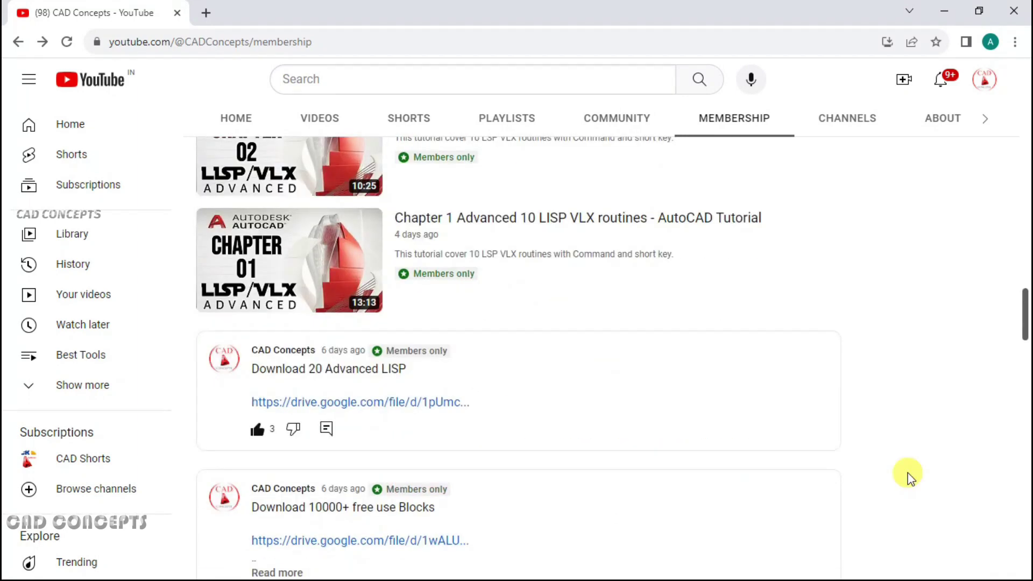
pyautogui.scroll(-6, 908, 477)
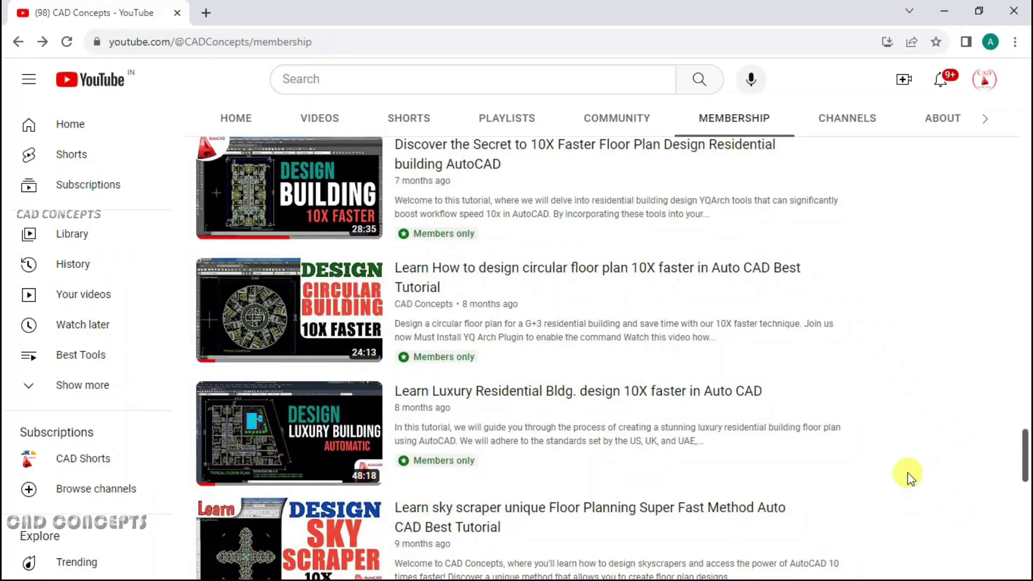